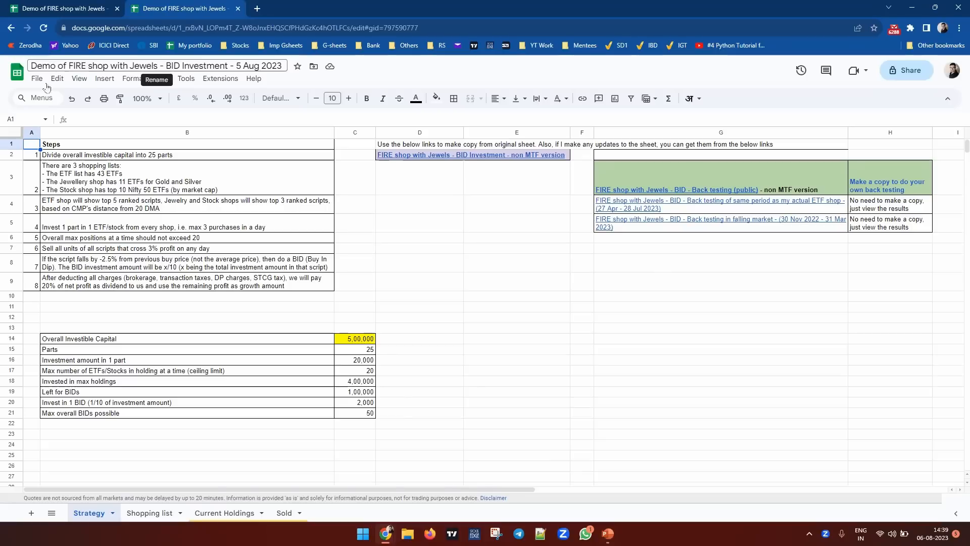
Step: Look over the back-testing spreadsheet, return to the BID Investment spreadsheet, and preview the linked original sheets on its Strategy sheet
left_click(55, 9)
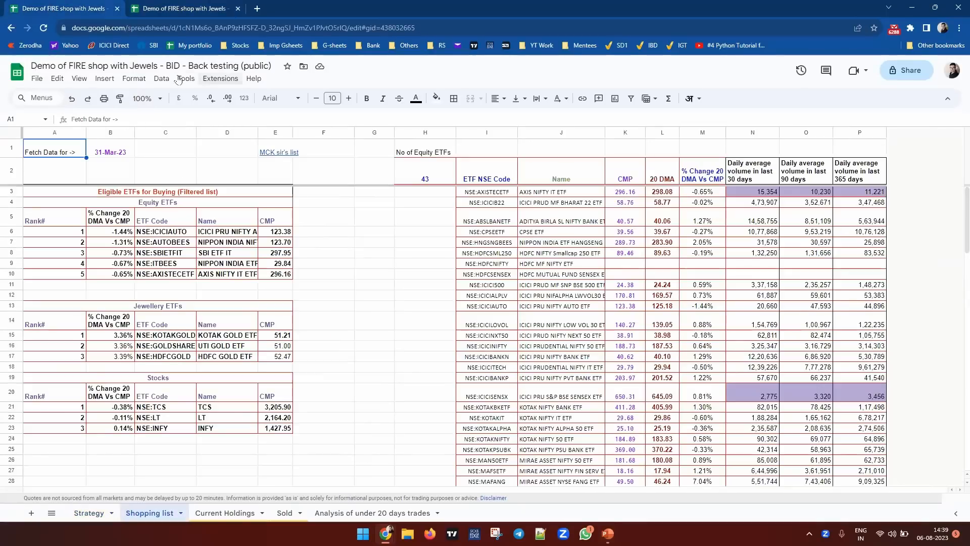
left_click(165, 9)
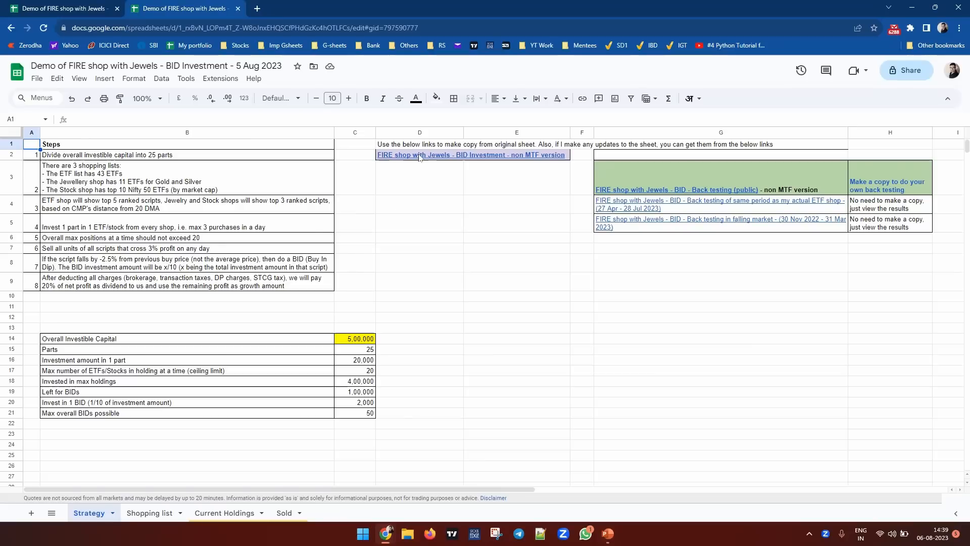
mouse_move(419, 157)
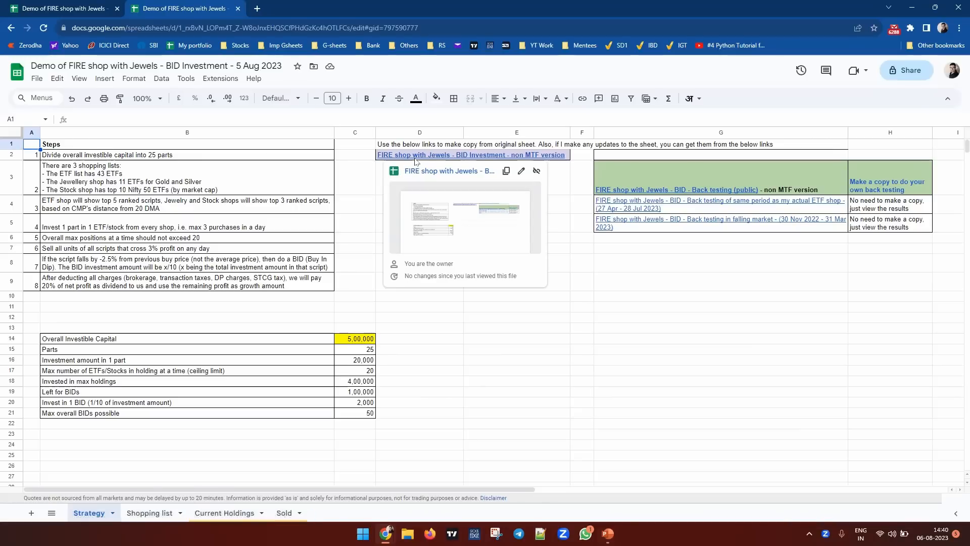
left_click(613, 383)
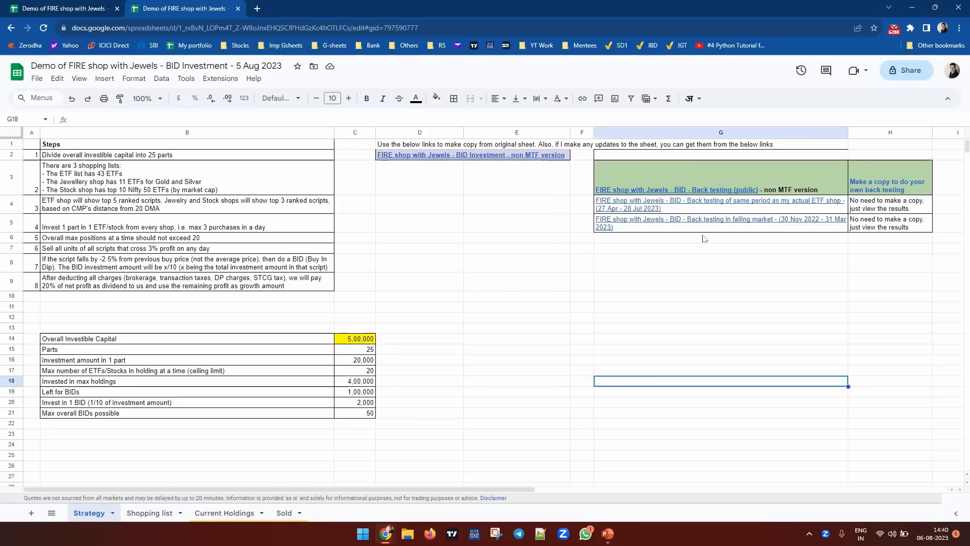
mouse_move(699, 191)
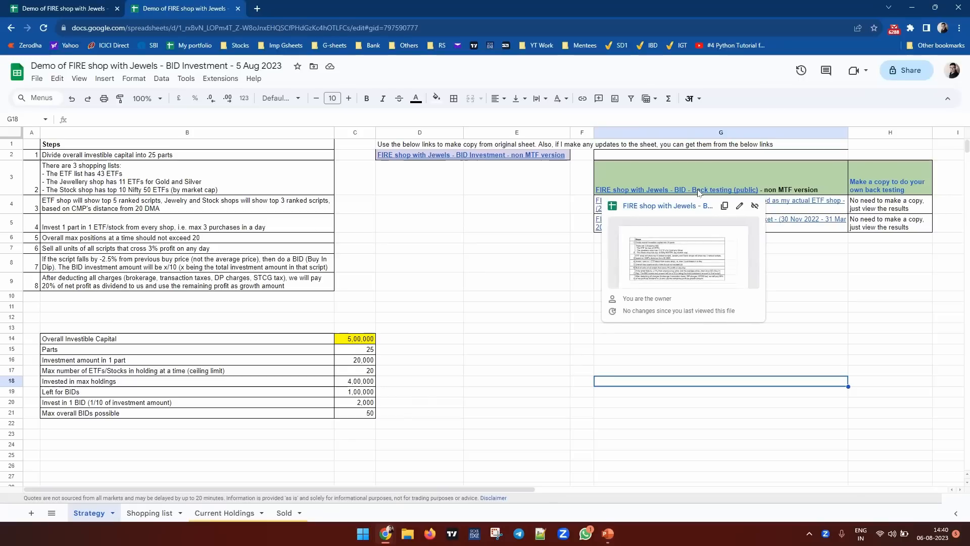
left_click(824, 308)
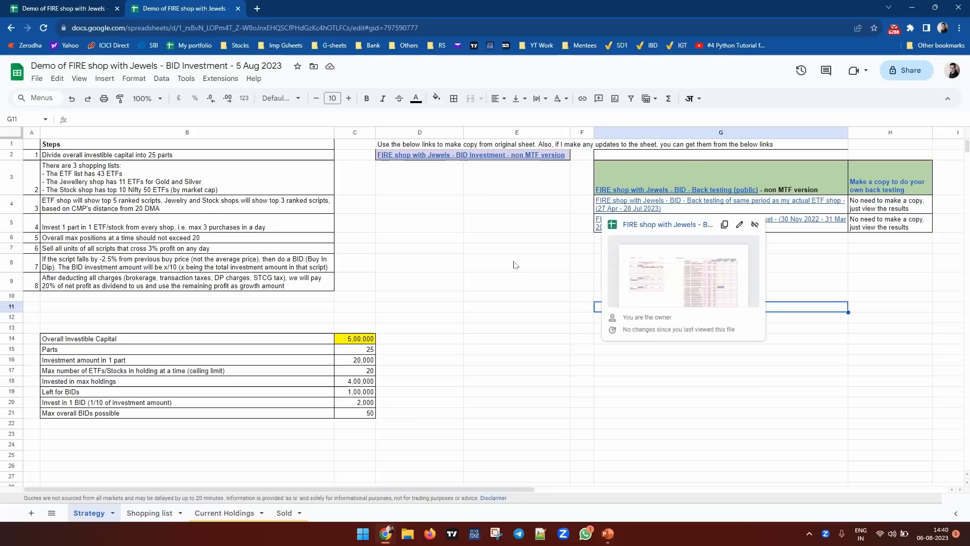
left_click(545, 249)
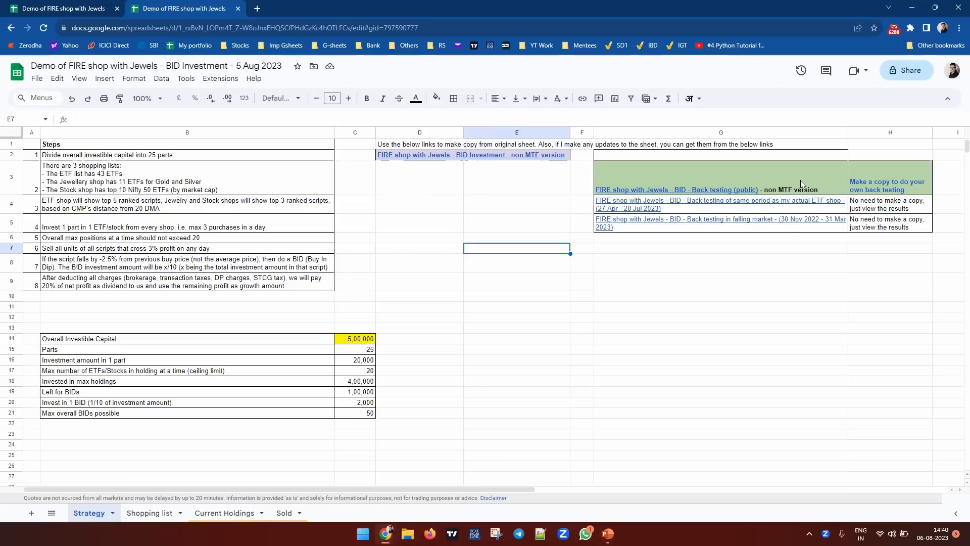
left_click(772, 187)
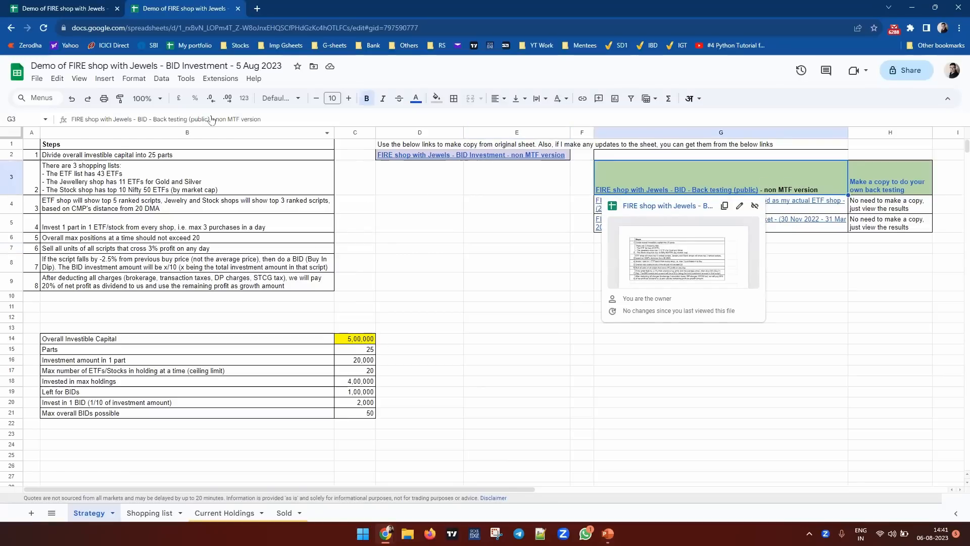
left_click(19, 25)
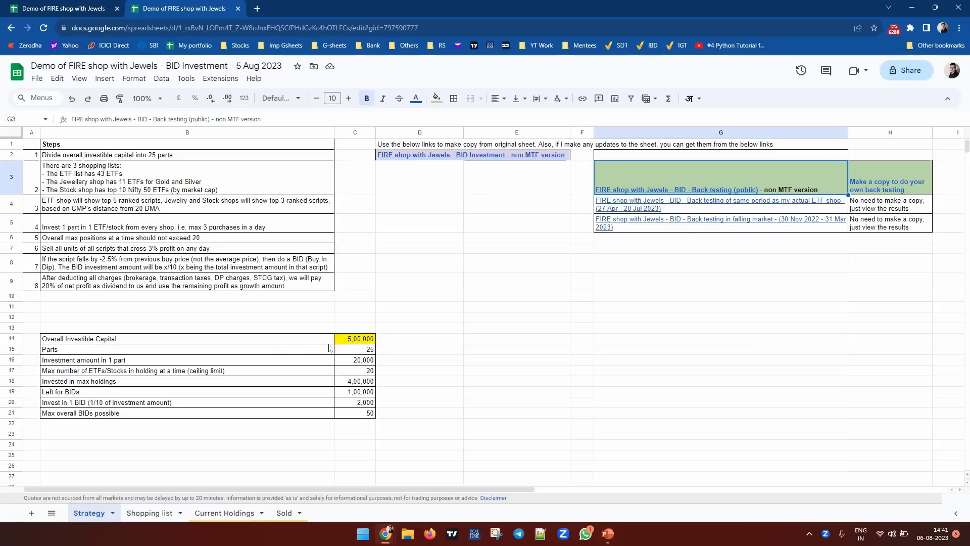
Step: Check the capital and per-BID investment cells in the Strategy sheet, and set the overall investible capital to 400000
left_click(352, 343)
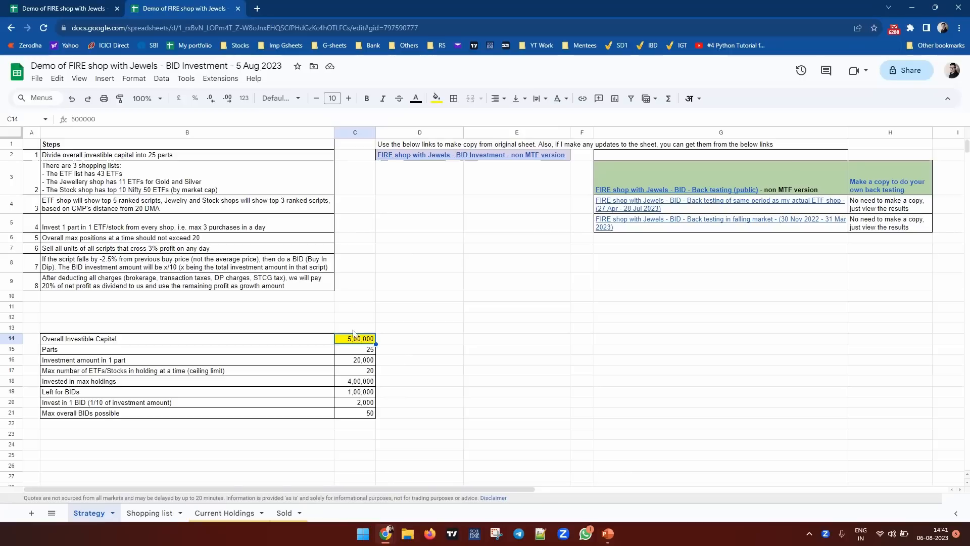
left_click(361, 406)
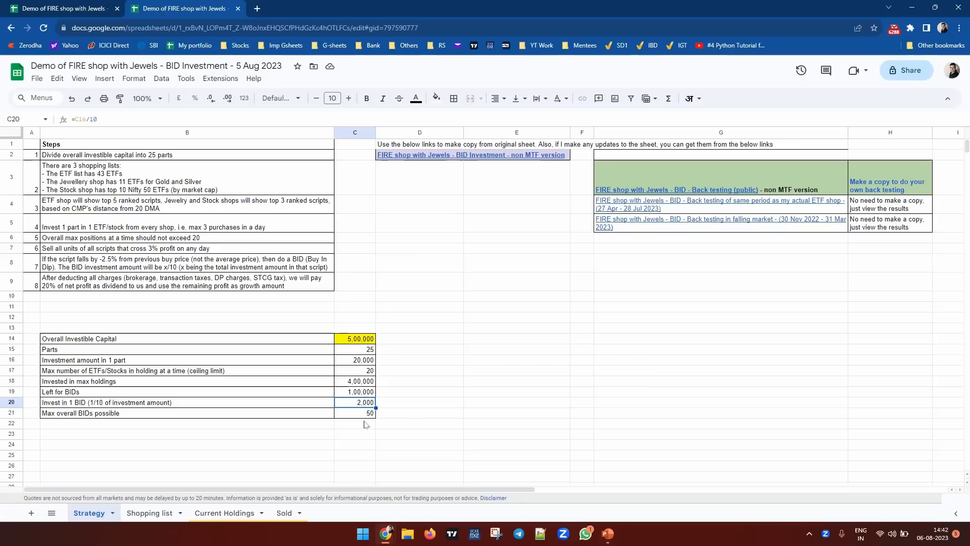
left_click(355, 335)
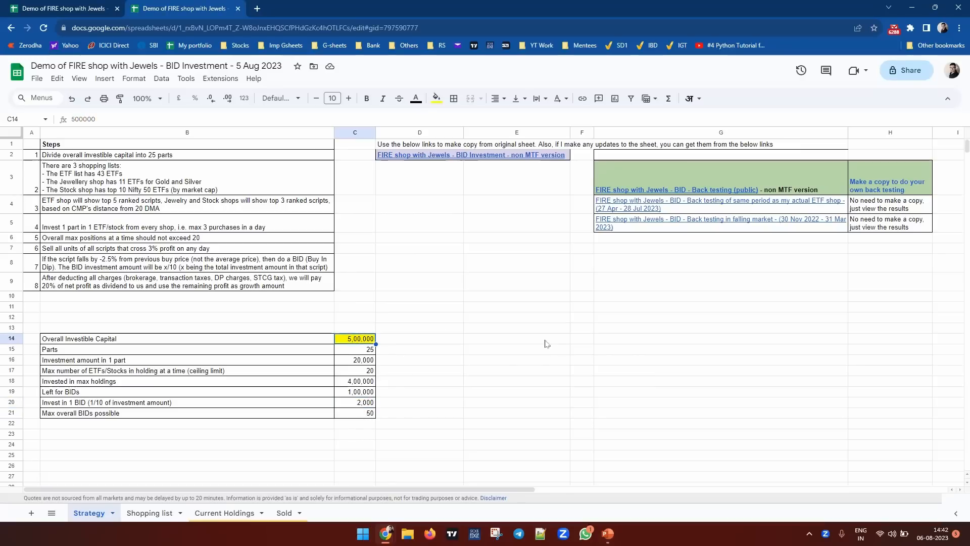
type("400000")
key("Return")
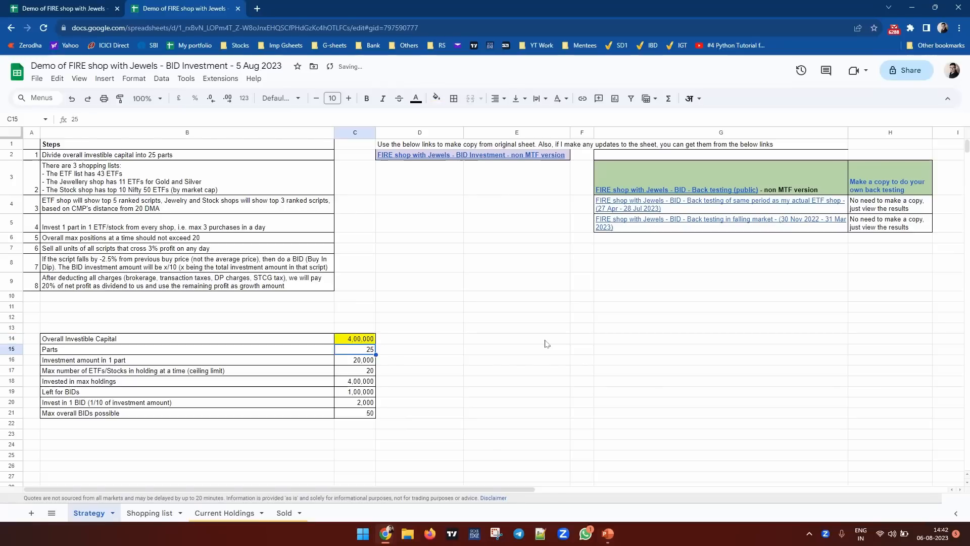
left_click(362, 339)
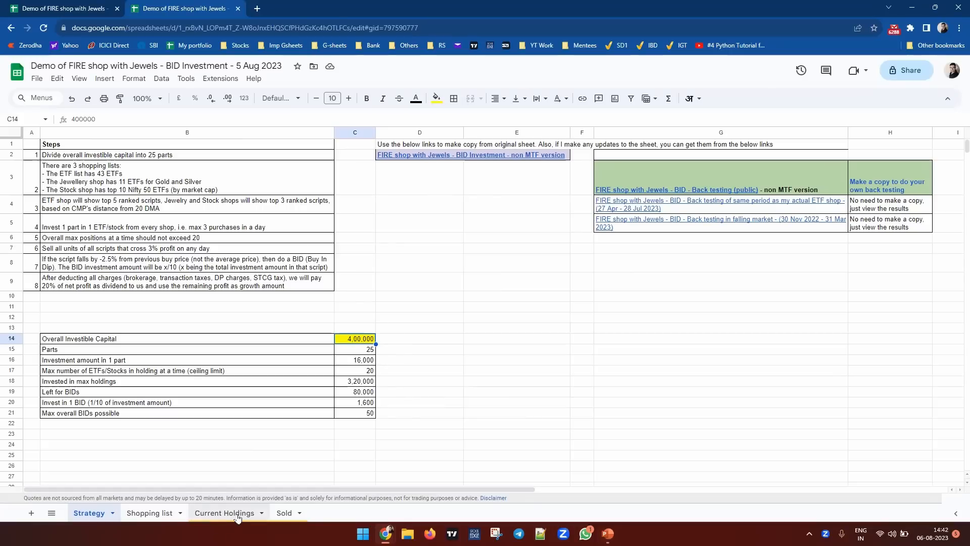
Step: Open the Shopping list sheet and look through its equity ETF, jewellery ETF and stock lists
left_click(144, 513)
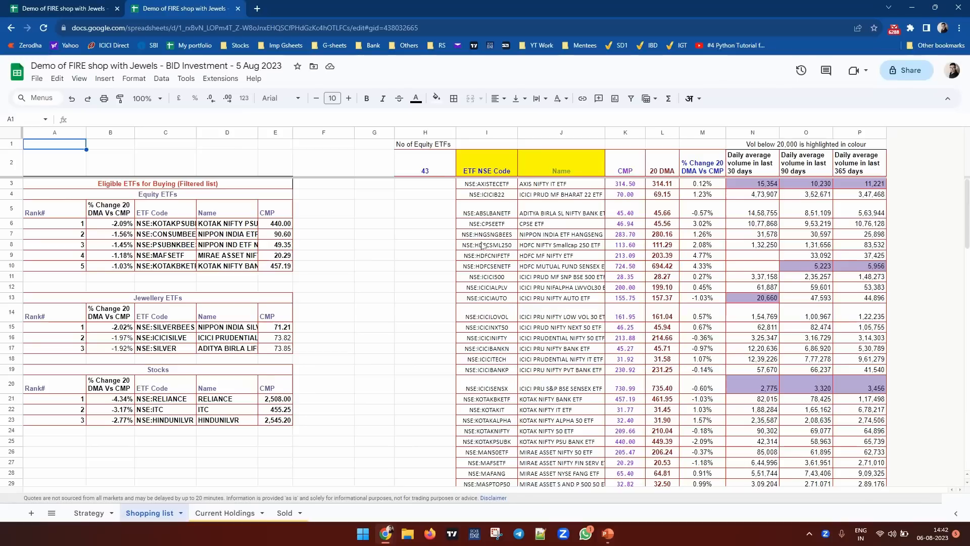
scroll(481, 338, "down", 10)
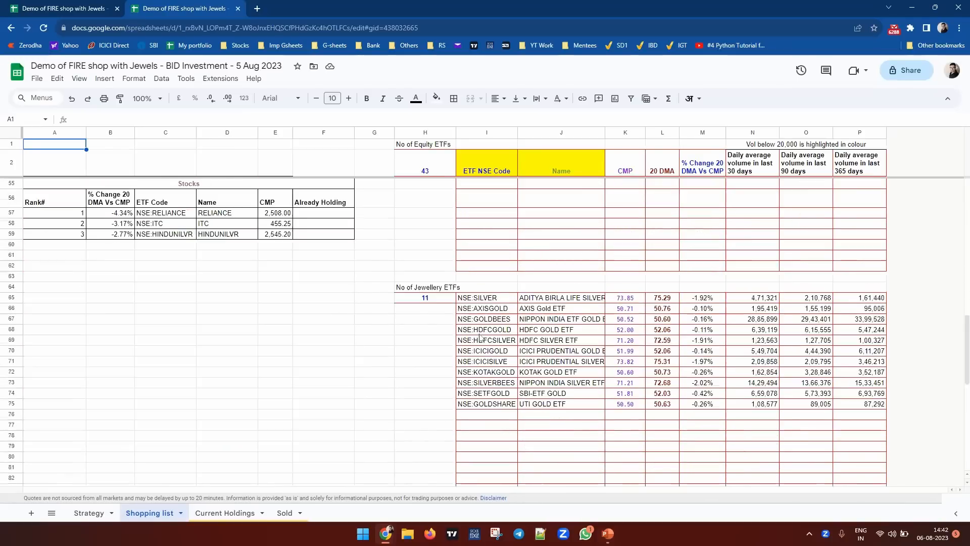
scroll(480, 338, "down", 1)
scroll(476, 318, "down", 4)
scroll(476, 319, "down", 1)
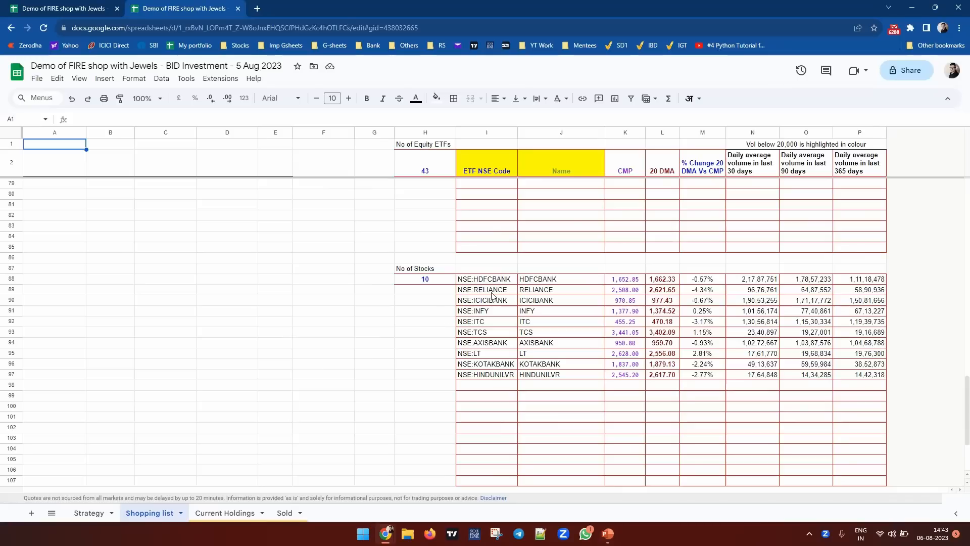
scroll(493, 296, "up", 10)
scroll(496, 361, "up", 10)
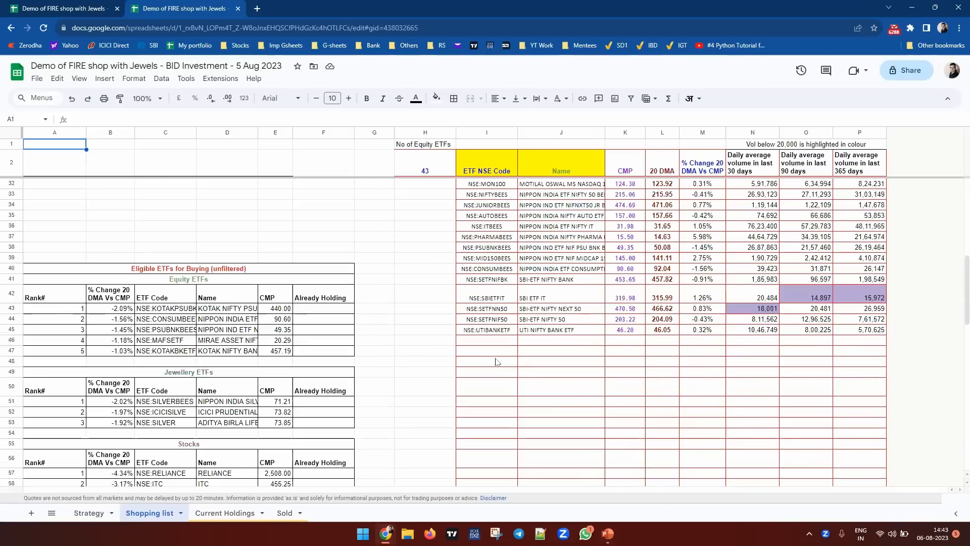
scroll(501, 318, "up", 2)
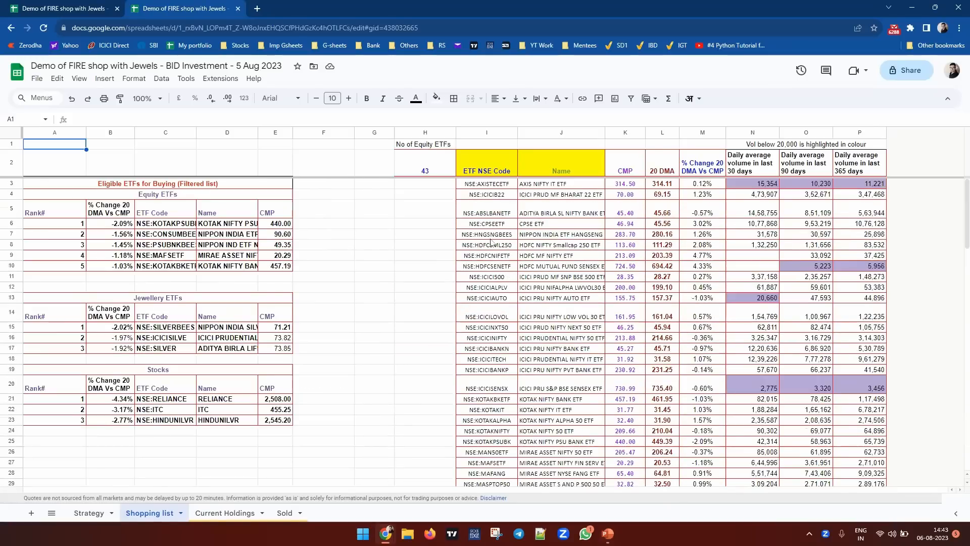
Step: Inspect the code, name, CMP and 20 DMA cells for AXIS NIFTY IT ETF, and the code and name for HDFC MF NIFTY ETF
left_click(489, 186)
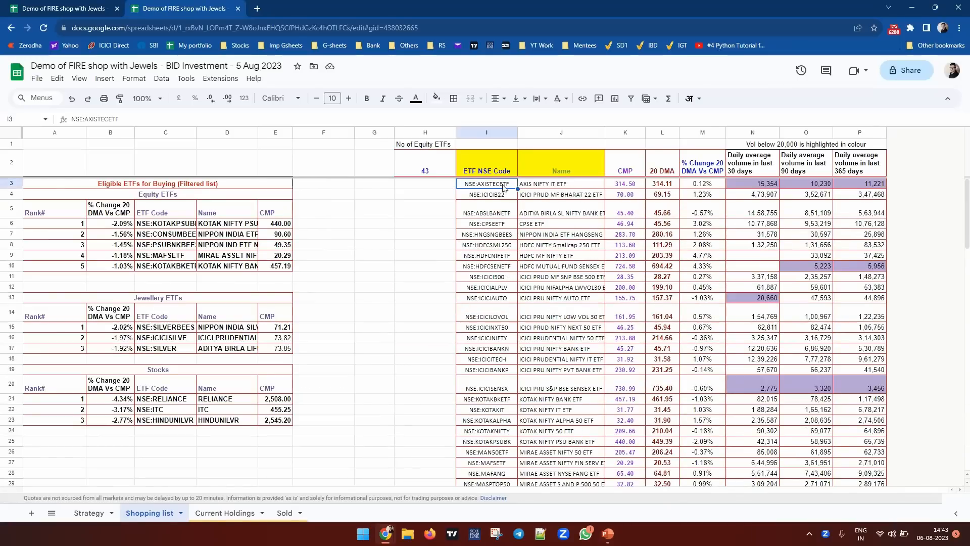
left_click_drag(485, 172, 556, 169)
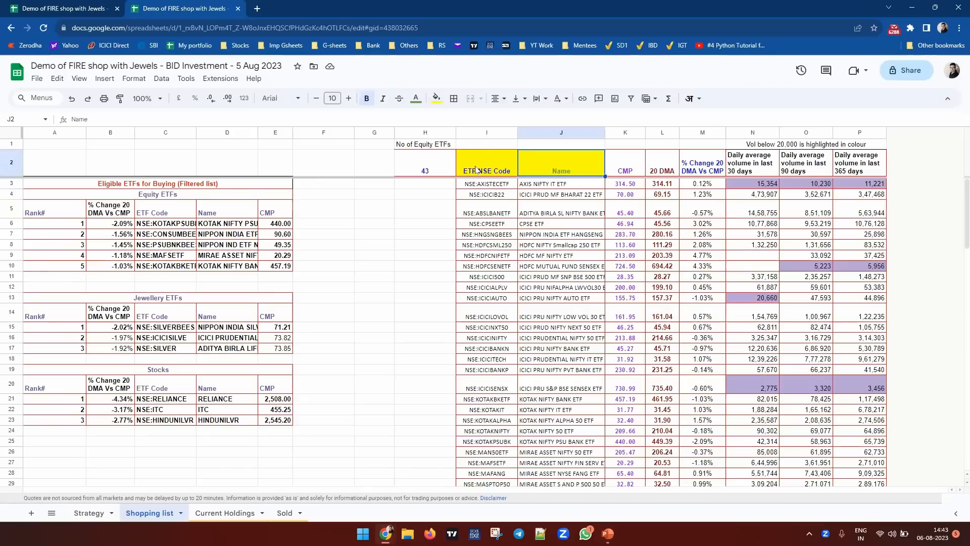
left_click(488, 187)
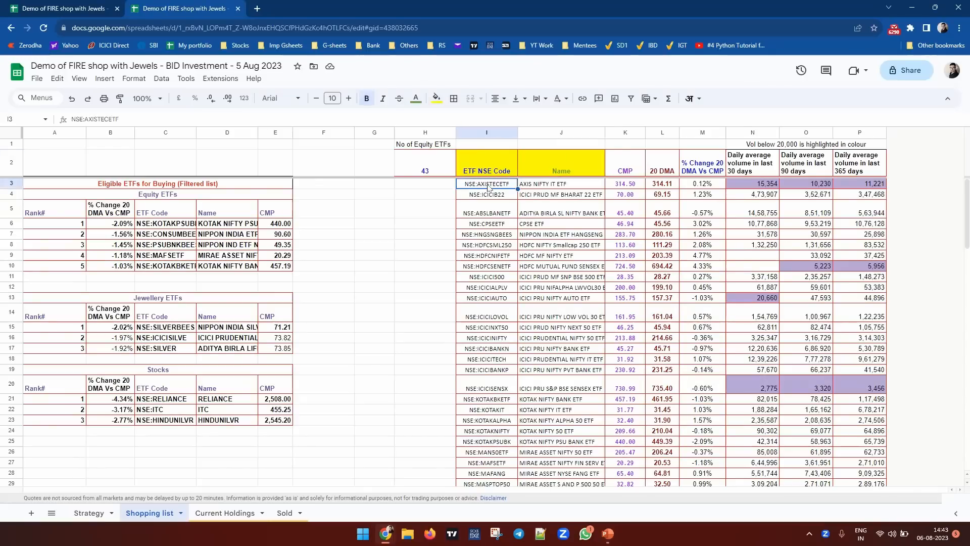
left_click(545, 187)
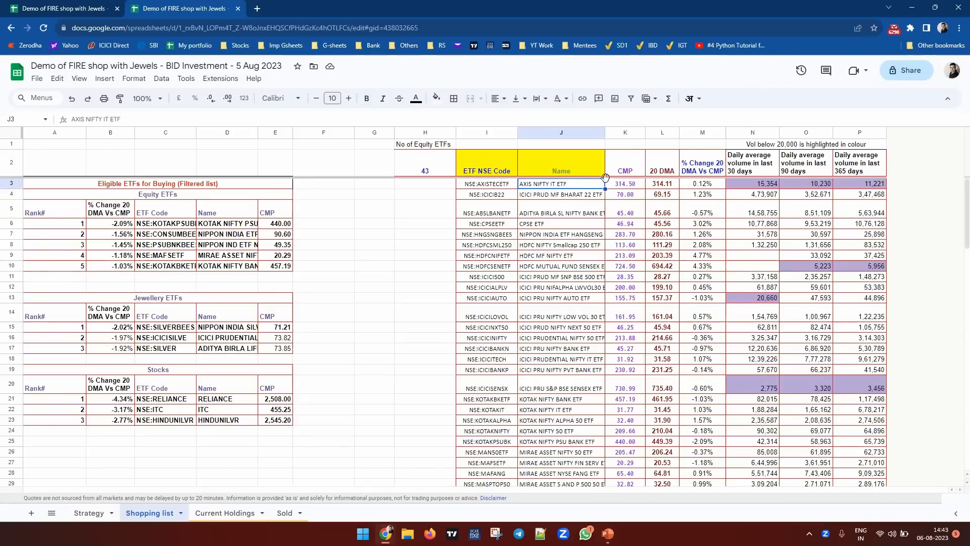
left_click(626, 187)
left_click(654, 186)
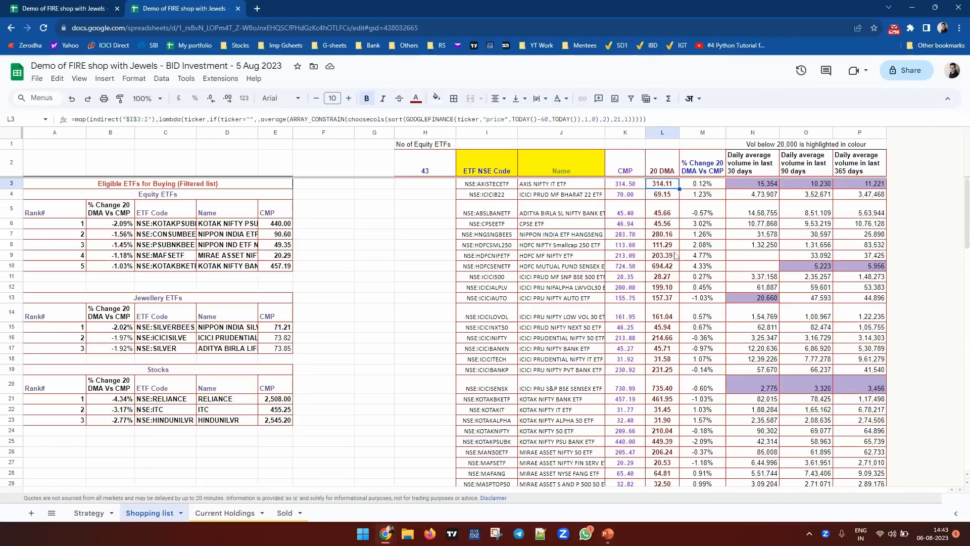
left_click(485, 259)
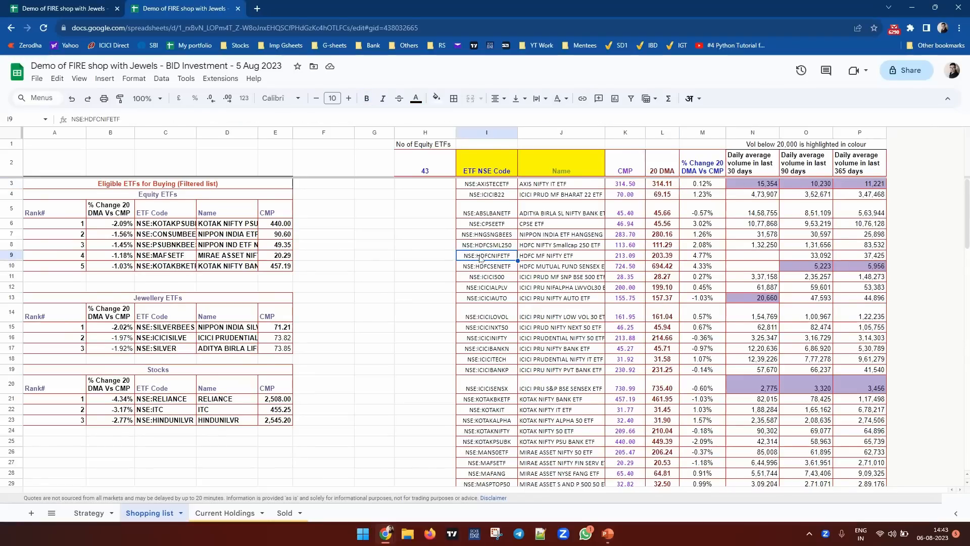
left_click(556, 258)
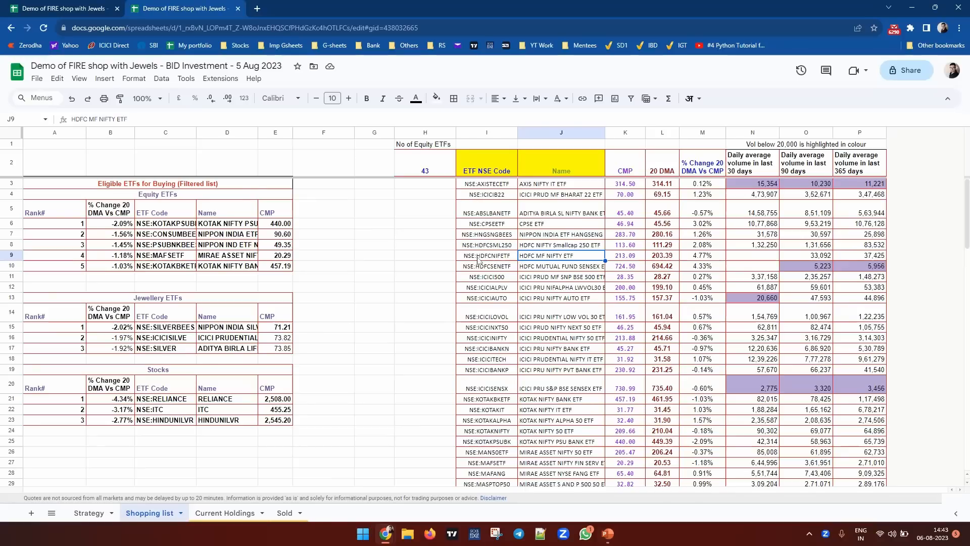
Step: Review the jewellery ETF and stock lists again, and select the empty code cells I98:I115 below the last stock
scroll(470, 341, "down", 10)
scroll(471, 341, "down", 8)
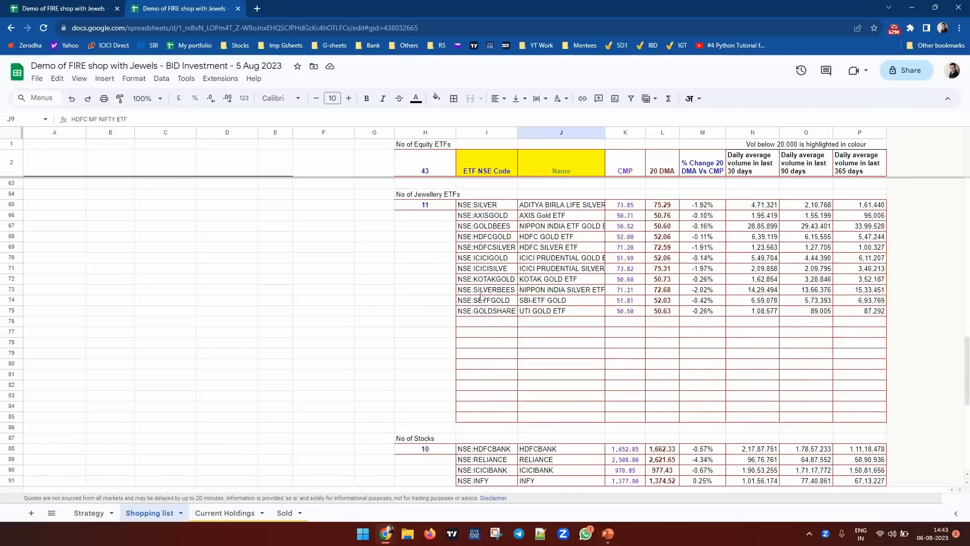
scroll(482, 301, "up", 13)
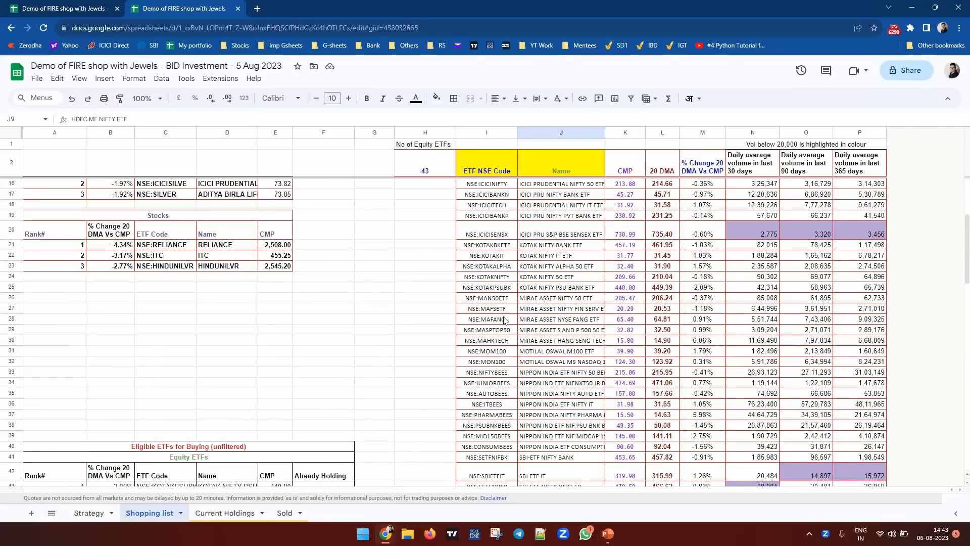
scroll(473, 375, "down", 9)
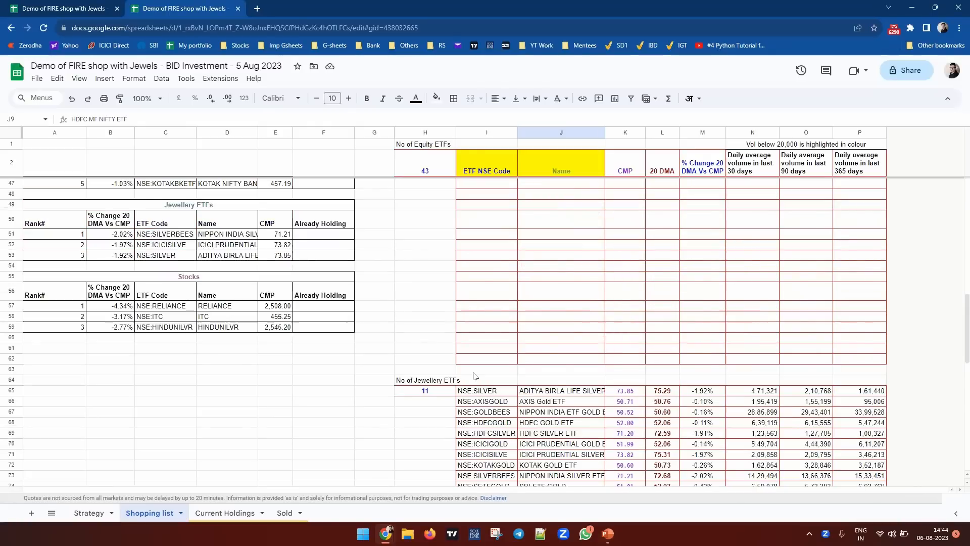
scroll(475, 374, "down", 10)
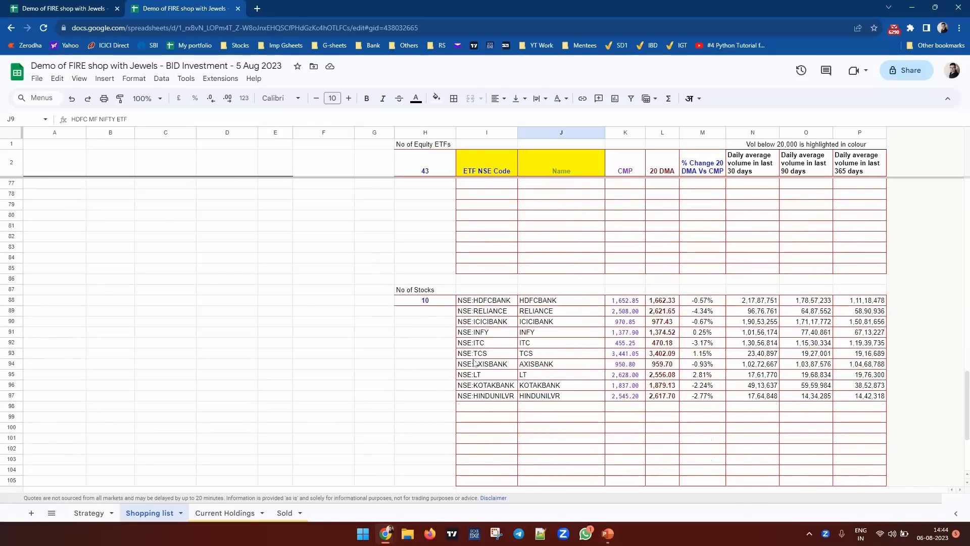
scroll(458, 394, "down", 4)
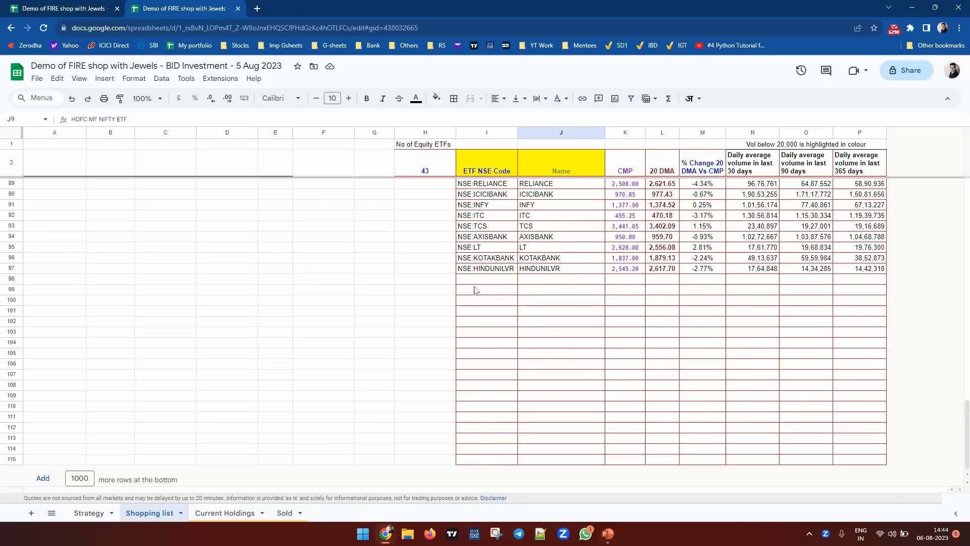
left_click_drag(470, 282, 479, 459)
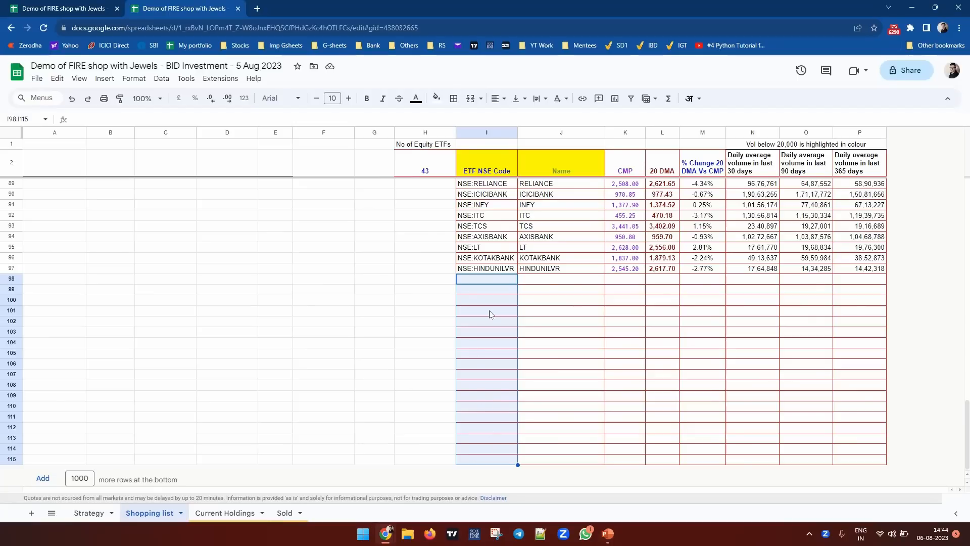
Step: Compare the filtered and unfiltered lists of ETFs eligible for buying on the Shopping list sheet
scroll(465, 384, "up", 4)
scroll(465, 381, "up", 9)
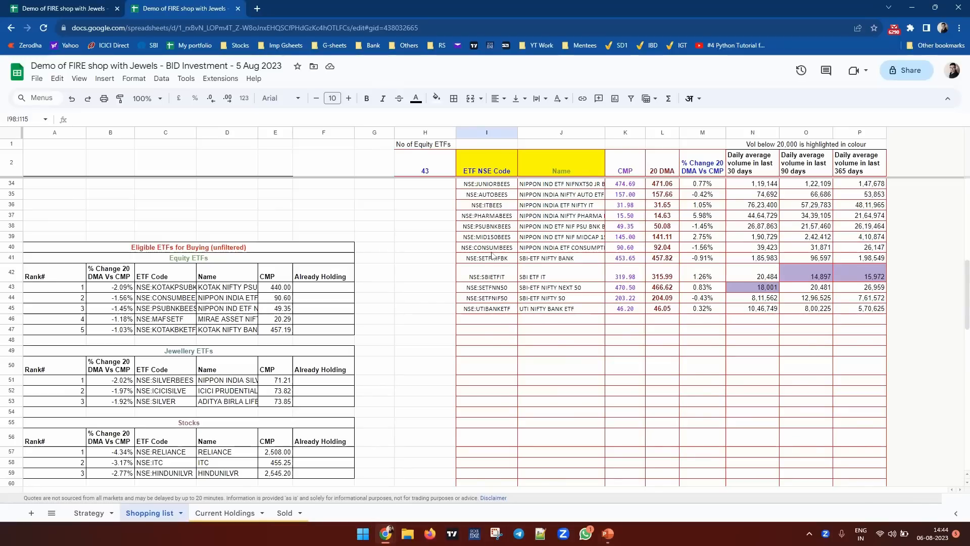
scroll(241, 344, "up", 10)
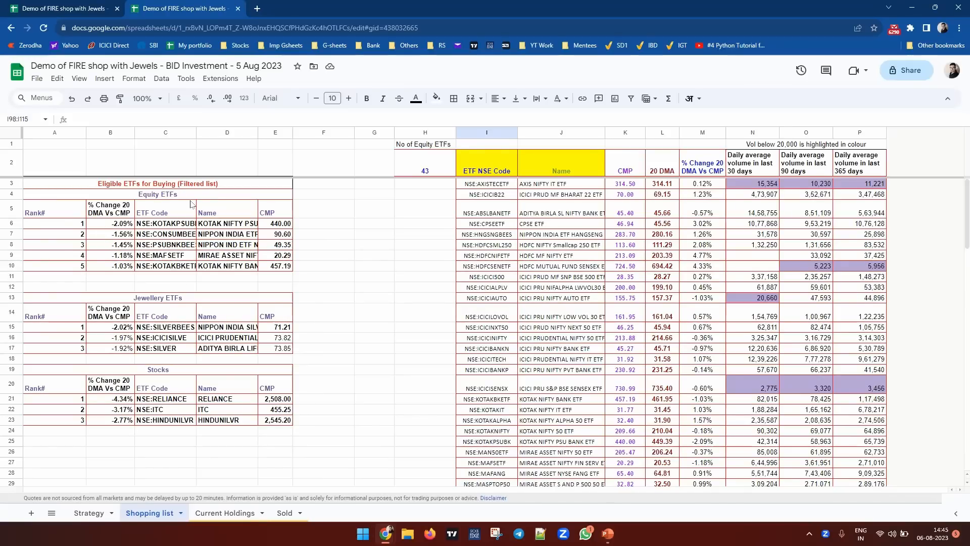
scroll(191, 203, "down", 10)
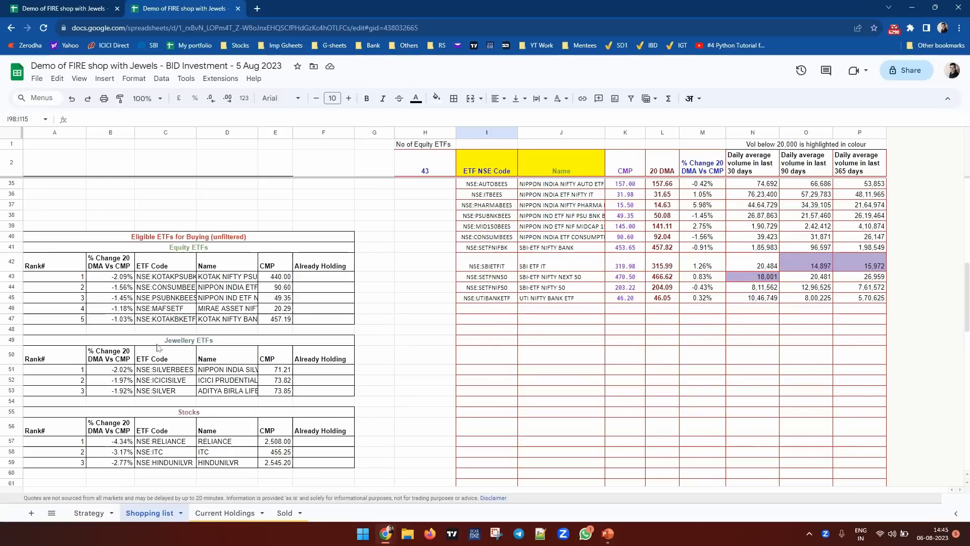
Step: Inspect the unfiltered eligible lists on the Shopping list sheet, including the B43 % change formula and the F43 Already Holding lookup
left_click(700, 184)
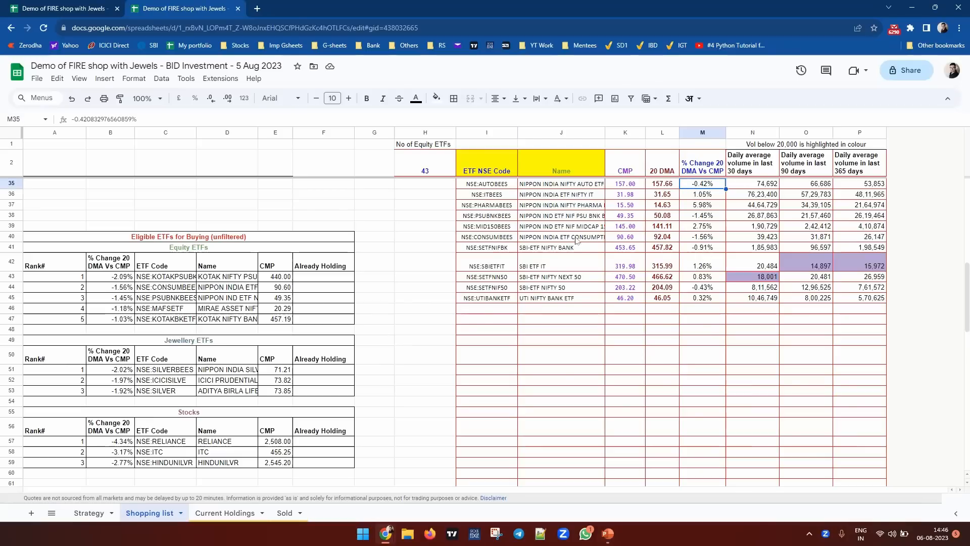
scroll(192, 390, "down", 1)
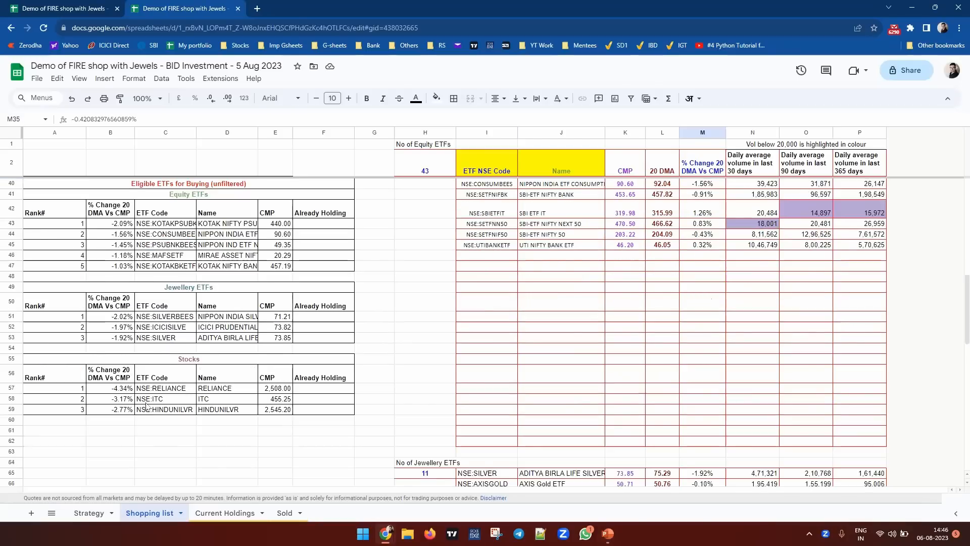
scroll(147, 405, "up", 2)
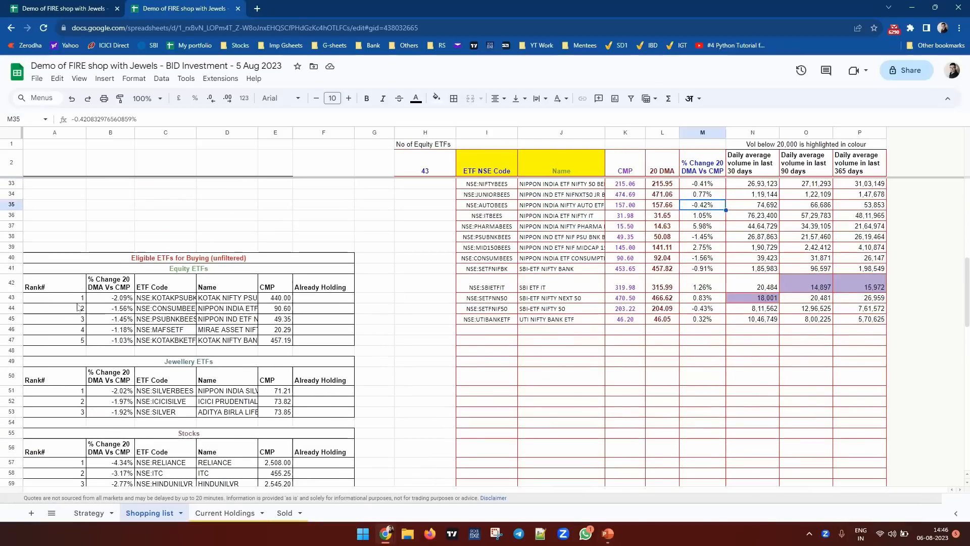
left_click(113, 299)
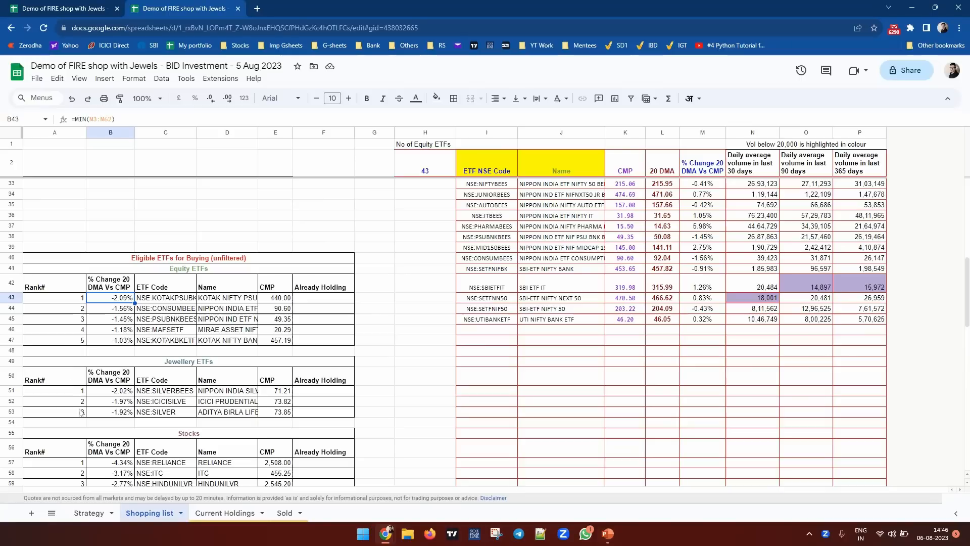
scroll(159, 412, "down", 1)
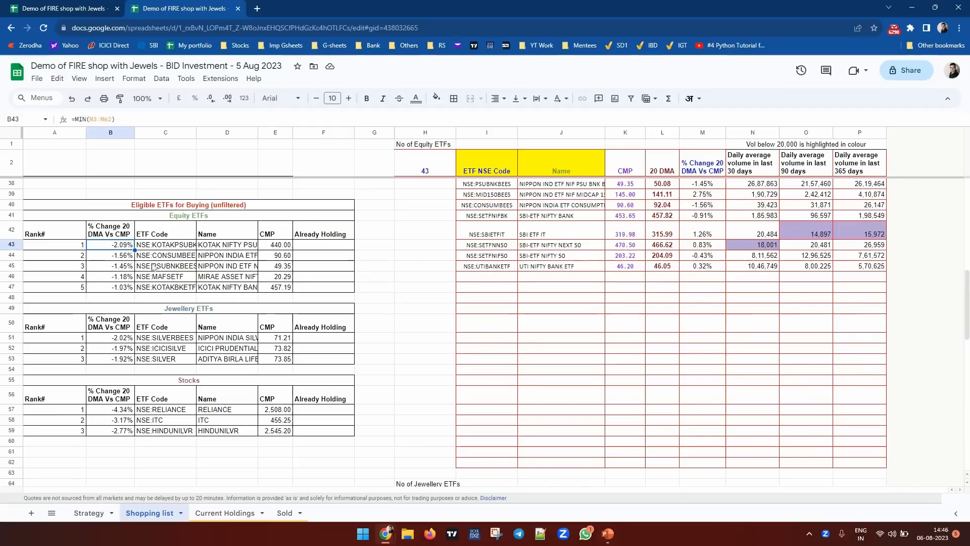
left_click(325, 233)
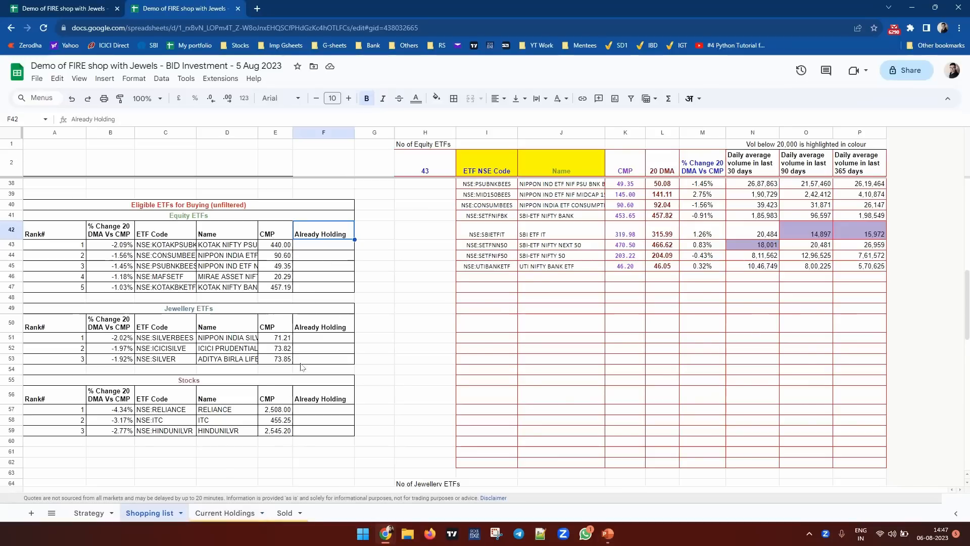
left_click(324, 249)
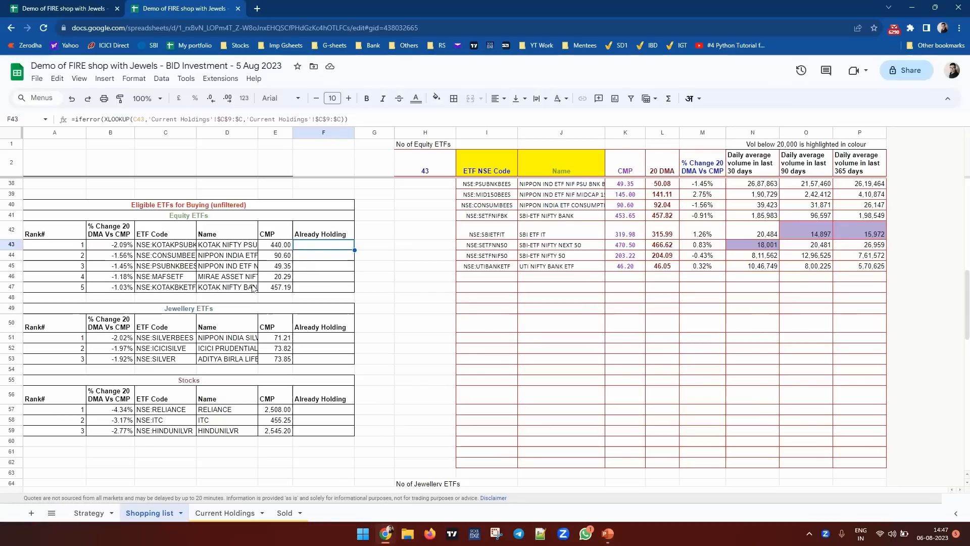
Step: Review the filtered eligible list, glance at the Current Holdings sheet, and select the rank 1 equity ETF code on the Shopping list sheet
scroll(253, 287, "up", 6)
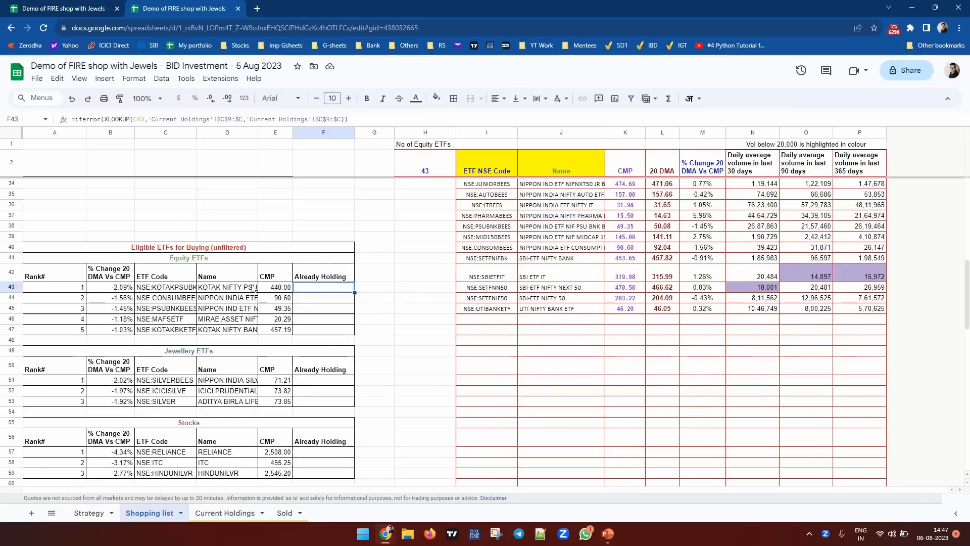
scroll(253, 287, "up", 5)
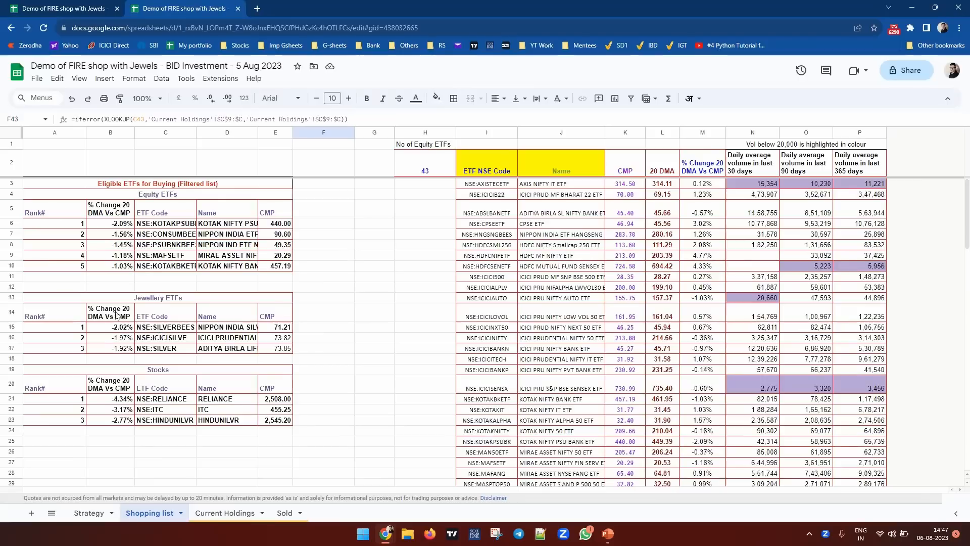
left_click(221, 516)
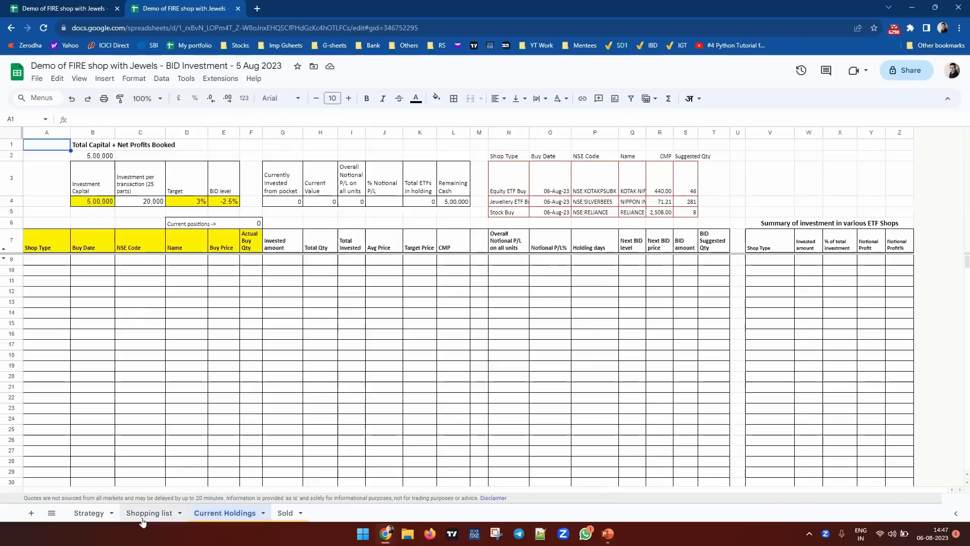
left_click(147, 514)
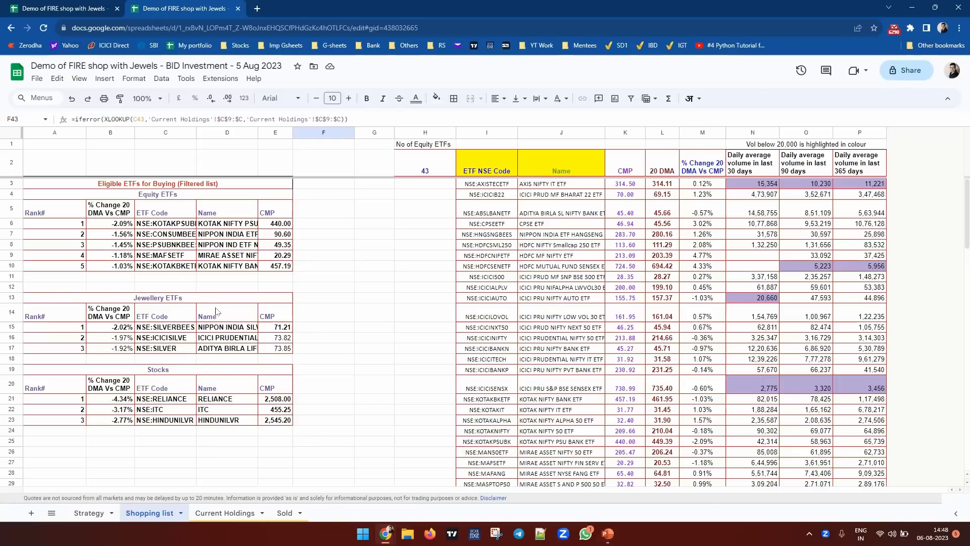
scroll(216, 311, "down", 5)
scroll(205, 328, "up", 5)
left_click(167, 224)
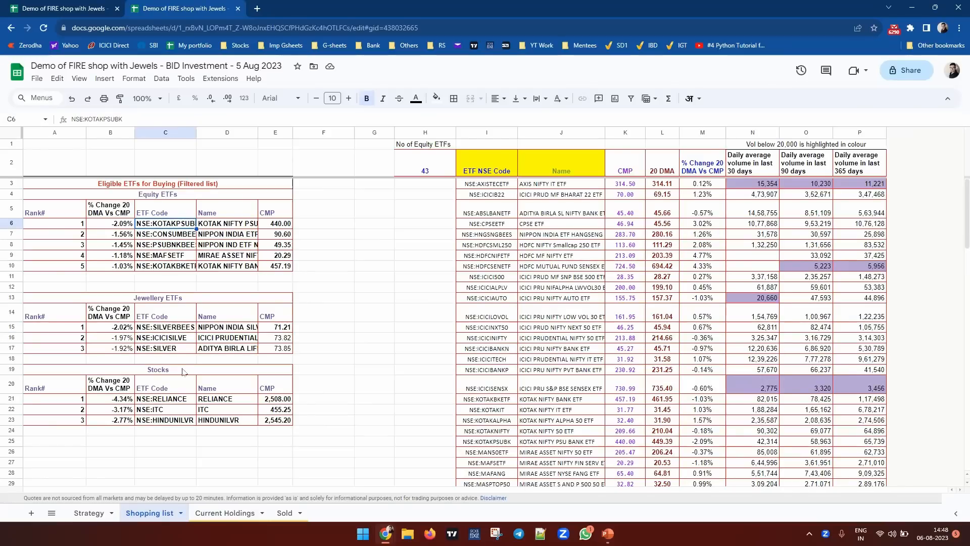
Step: Open the Current Holdings sheet and inspect the Equity ETF Buy suggestion's shop type and NSE code formula
left_click(210, 516)
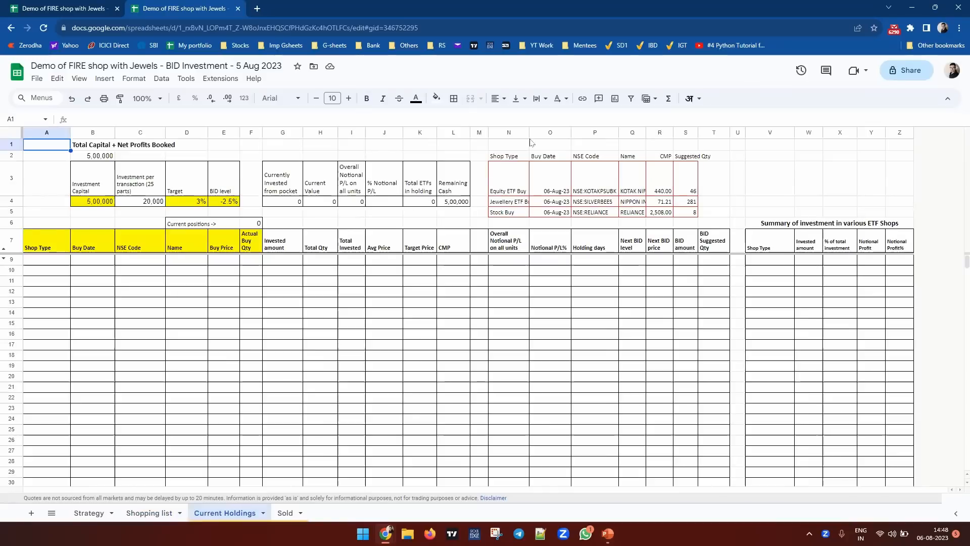
left_click(501, 191)
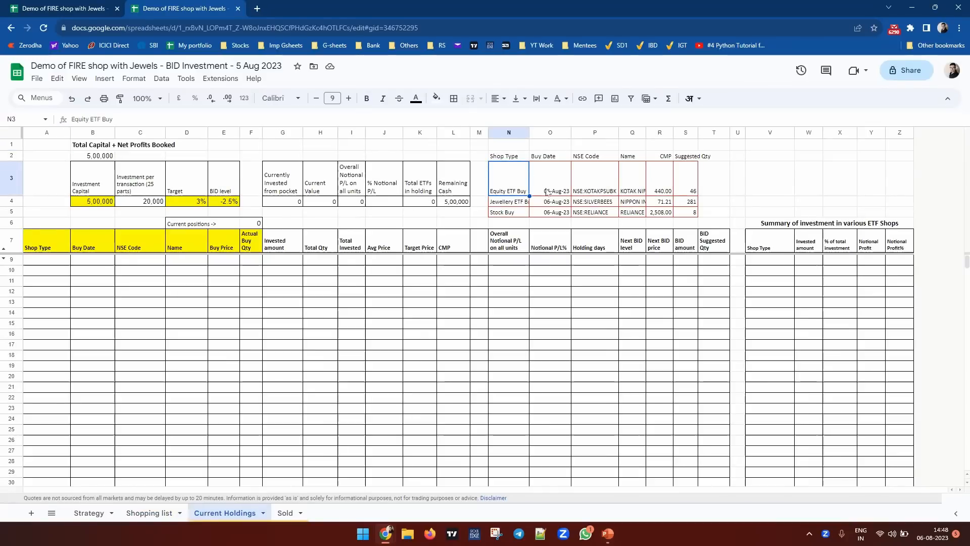
left_click(595, 188)
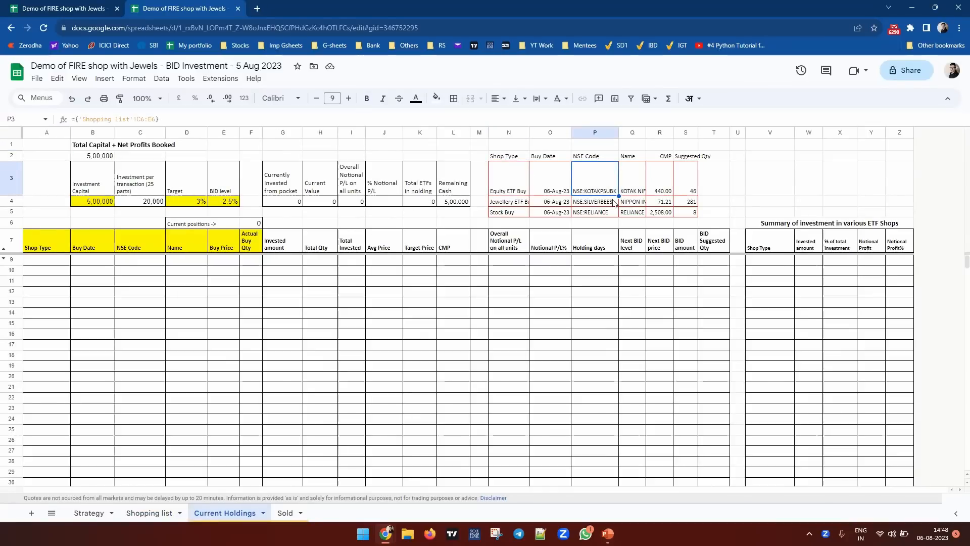
Step: Compare the rank 1 jewellery ETF and stock codes on the Shopping list sheet with the linked NSE codes on Current Holdings
left_click(149, 513)
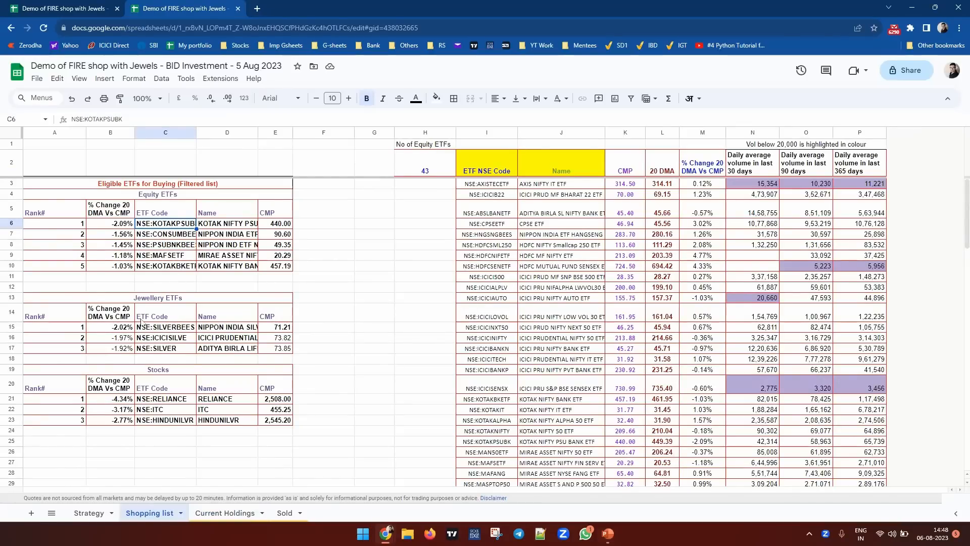
left_click(175, 328)
left_click(154, 402)
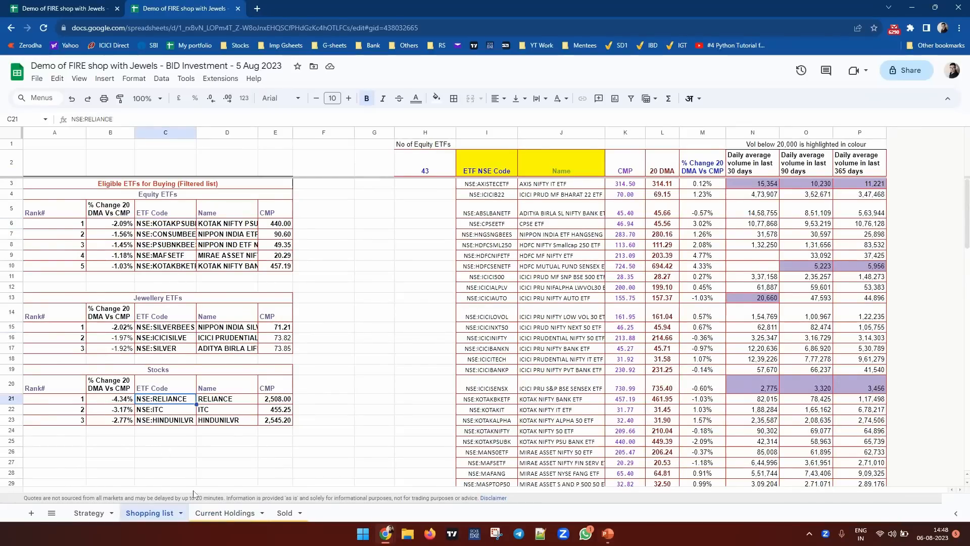
left_click(224, 513)
left_click(587, 205)
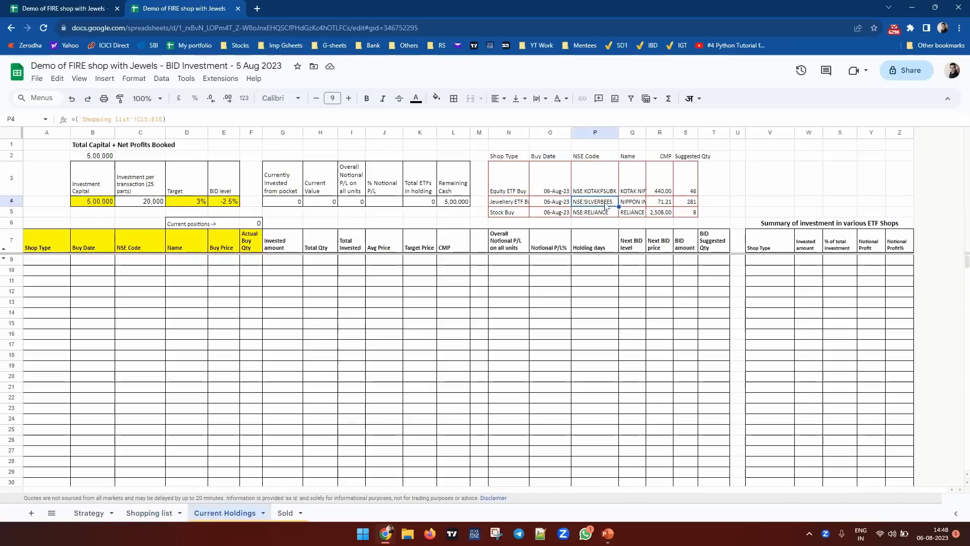
left_click(587, 214)
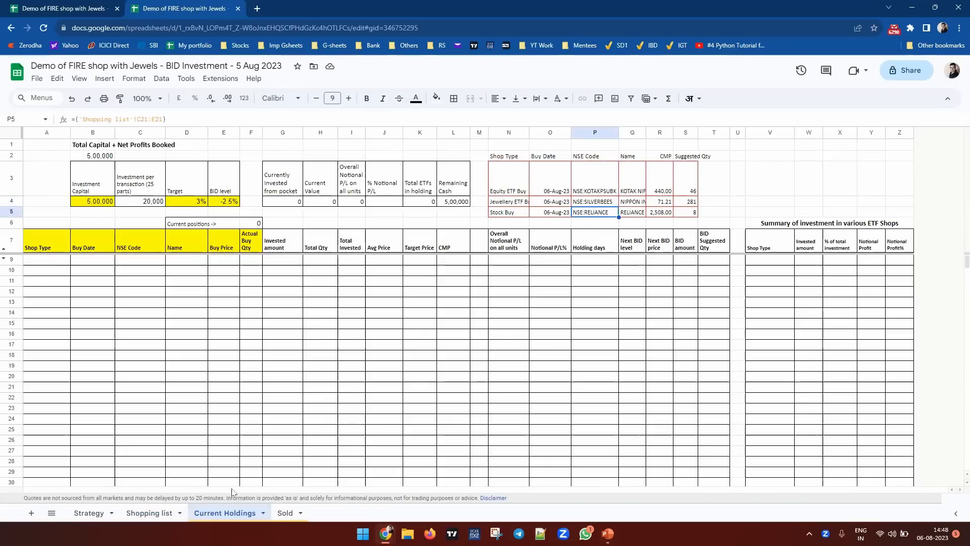
left_click(144, 513)
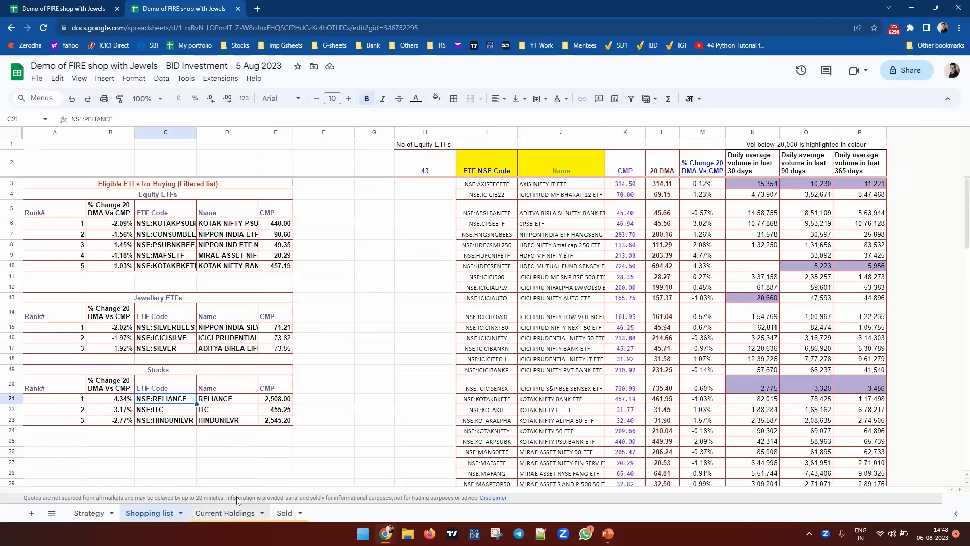
Step: On the Current Holdings sheet, set the Investment Capital to 1000000
left_click(237, 512)
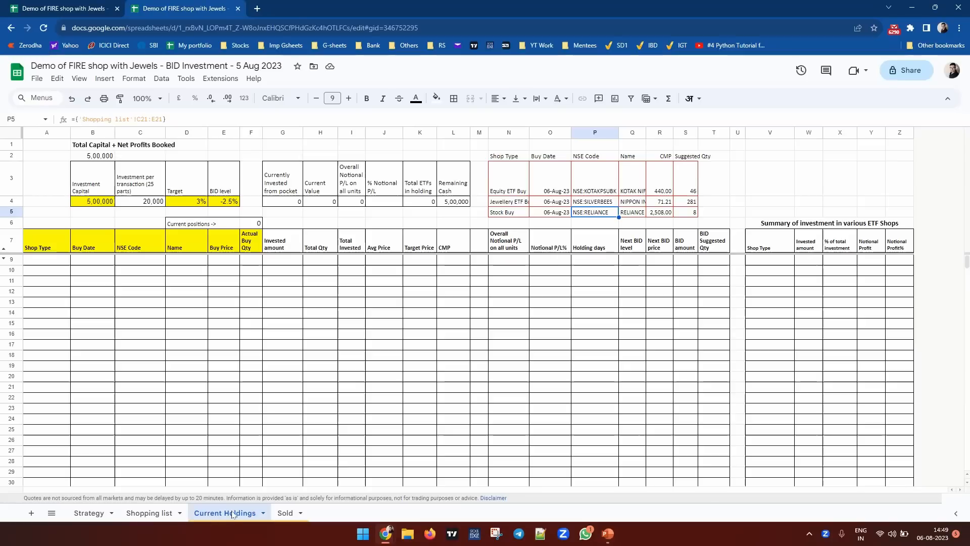
left_click(98, 205)
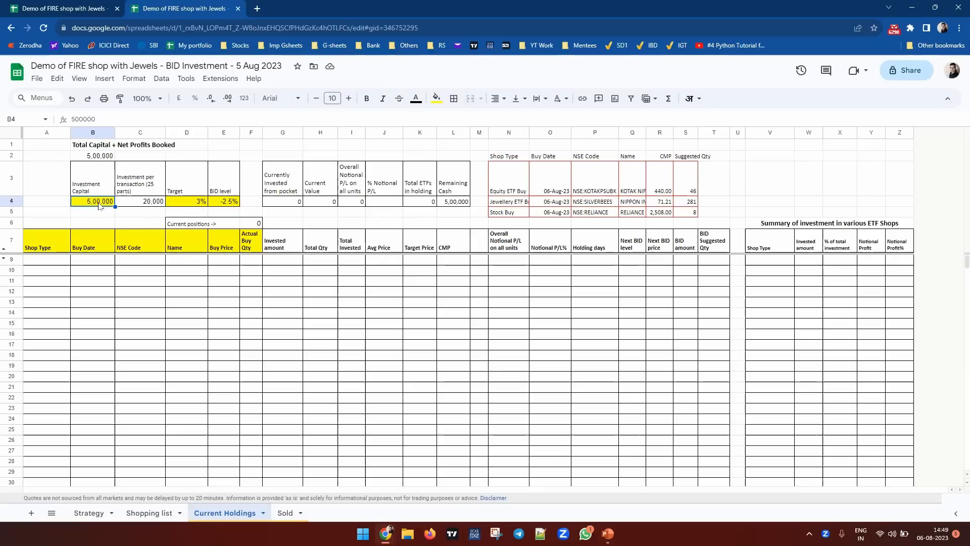
type("1000000")
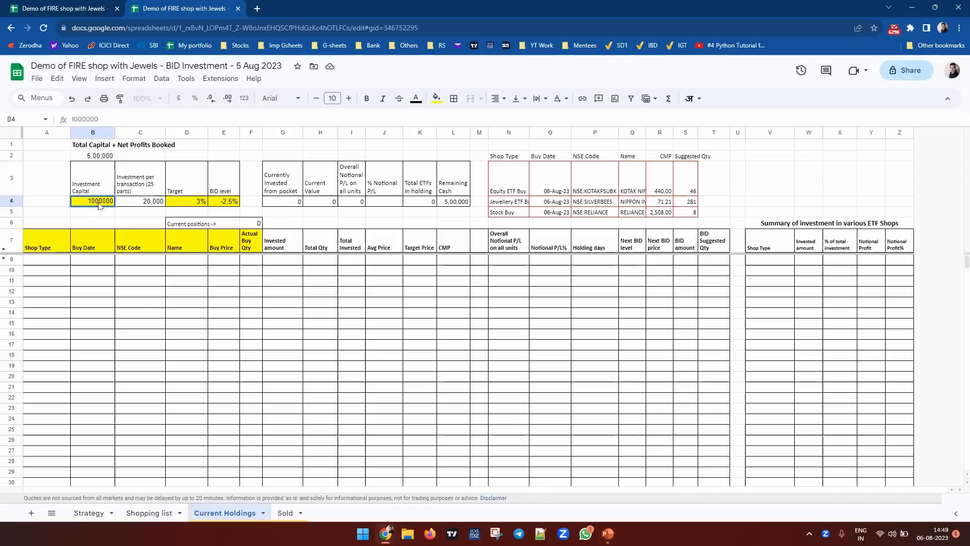
key("Tab")
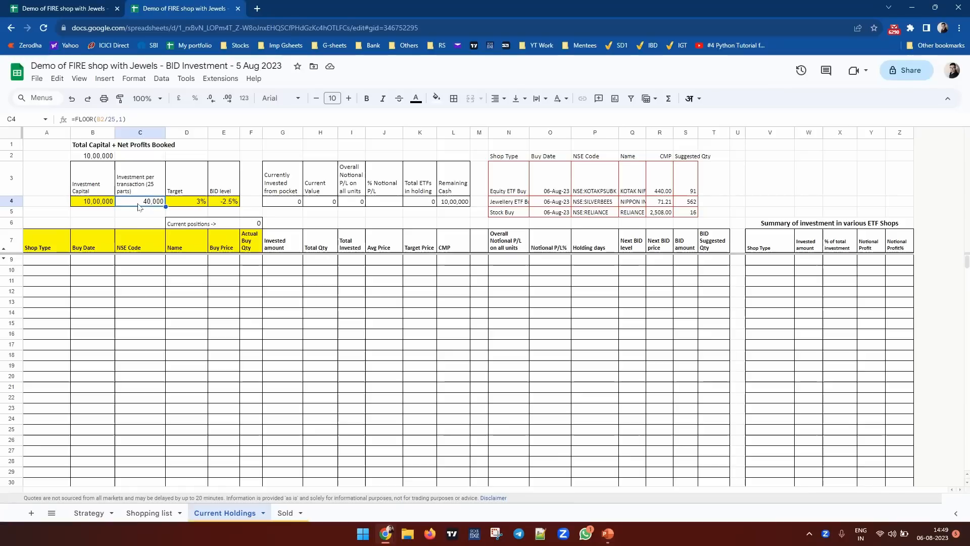
Step: Inspect the Target and BID level cells, the yellow headers from Shop Type to Actual Buy Qty, and the Invested amount header
left_click(184, 203)
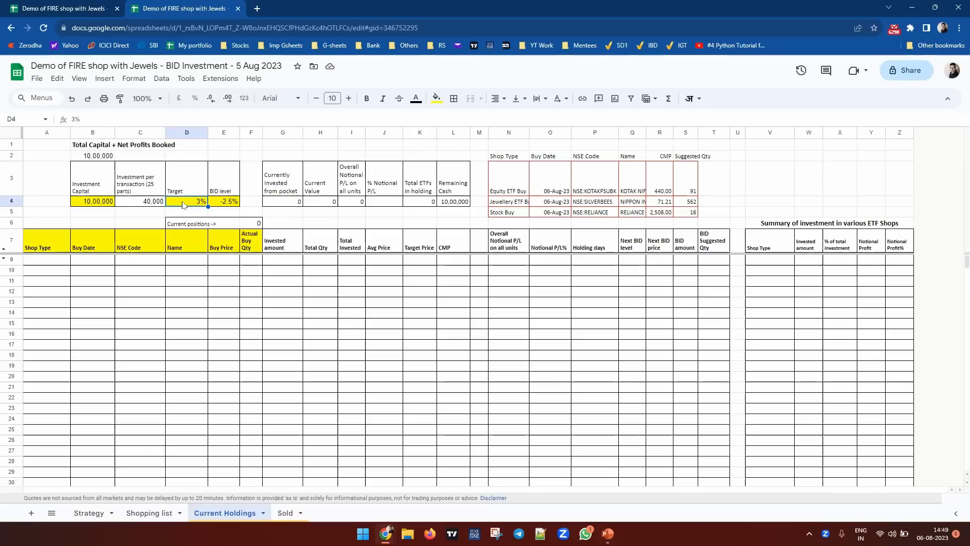
left_click(222, 204)
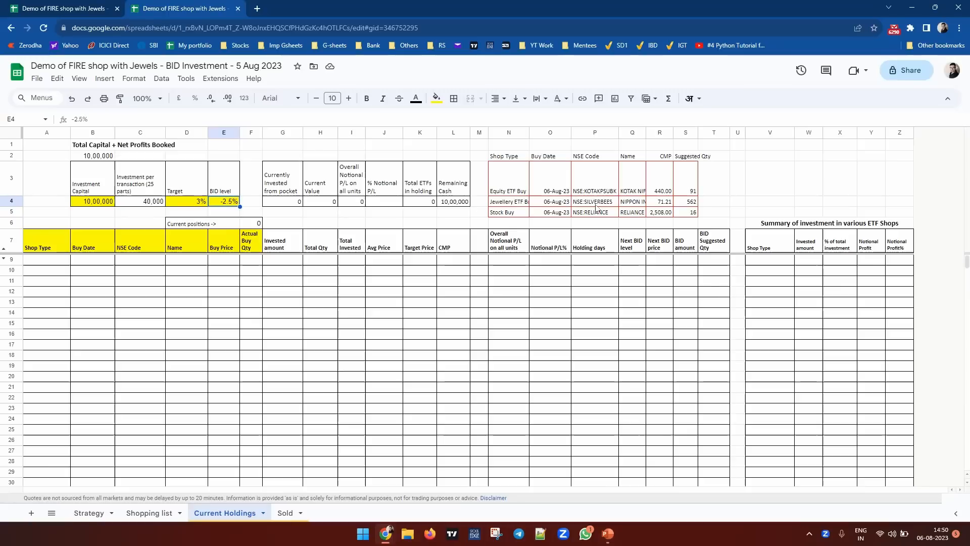
left_click_drag(32, 246, 248, 242)
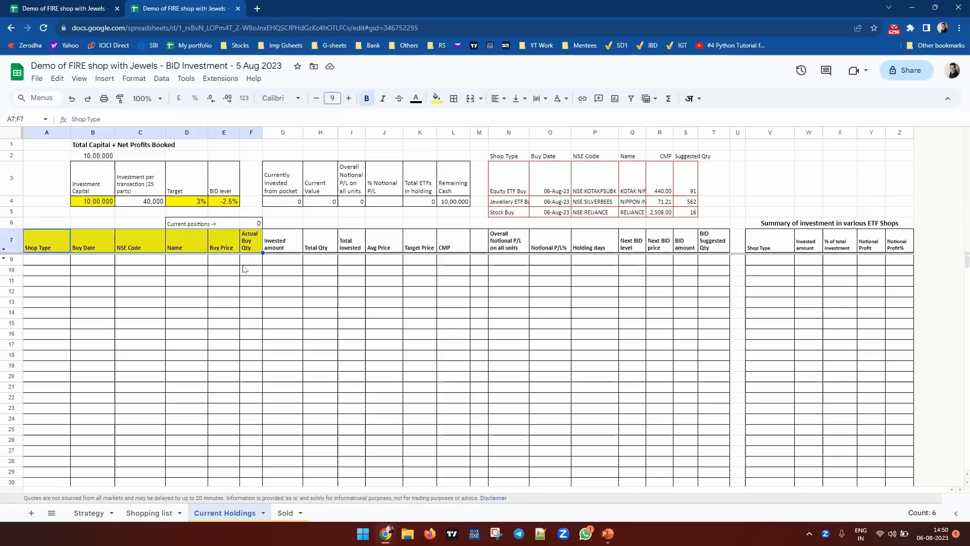
left_click(275, 248)
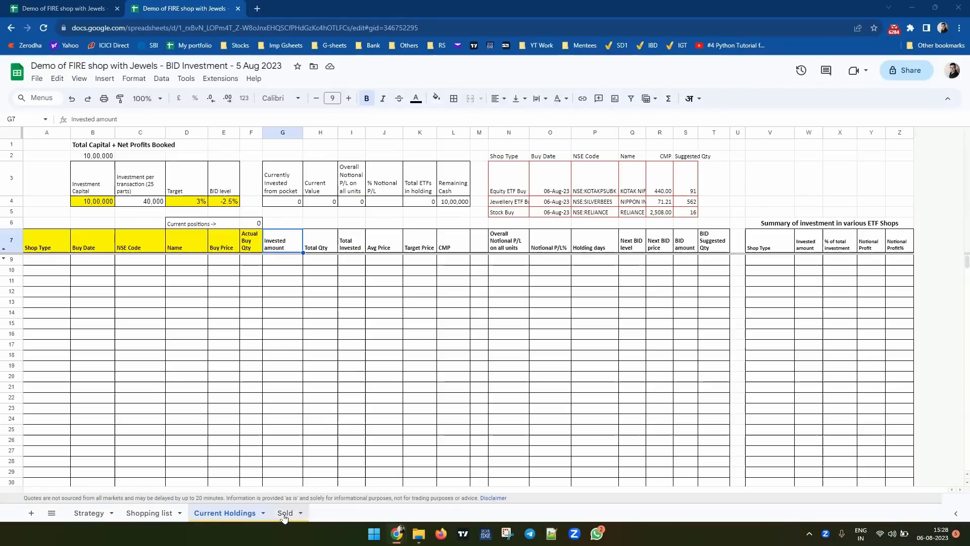
Step: Compare the Sold sheet's Shop Type to Target Price columns with the matching row 9 cells on the Current Holdings sheet
left_click(284, 514)
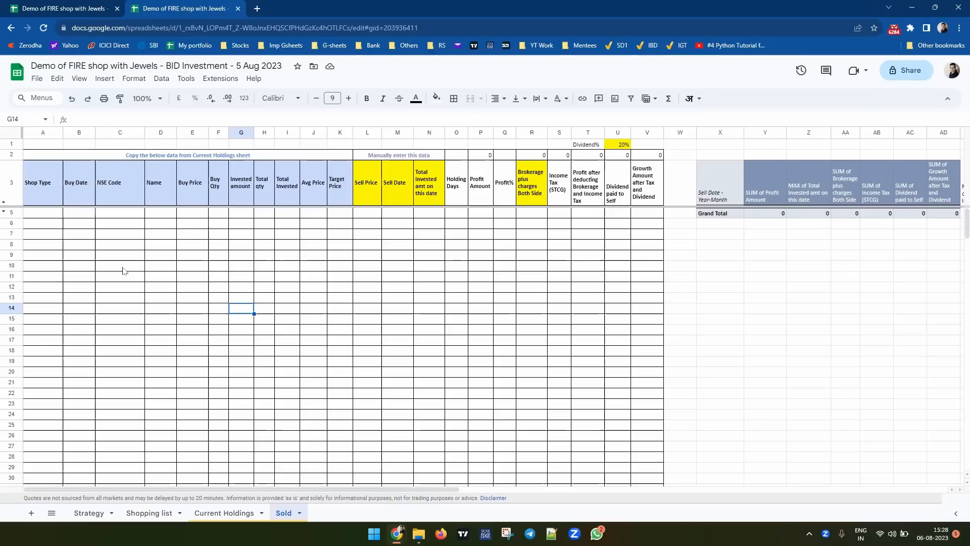
left_click(158, 159)
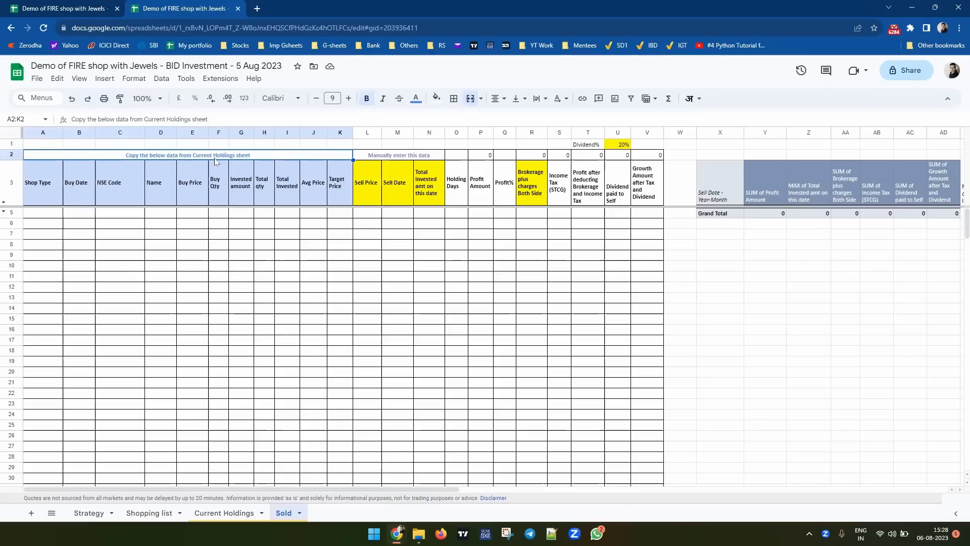
left_click_drag(39, 190, 335, 190)
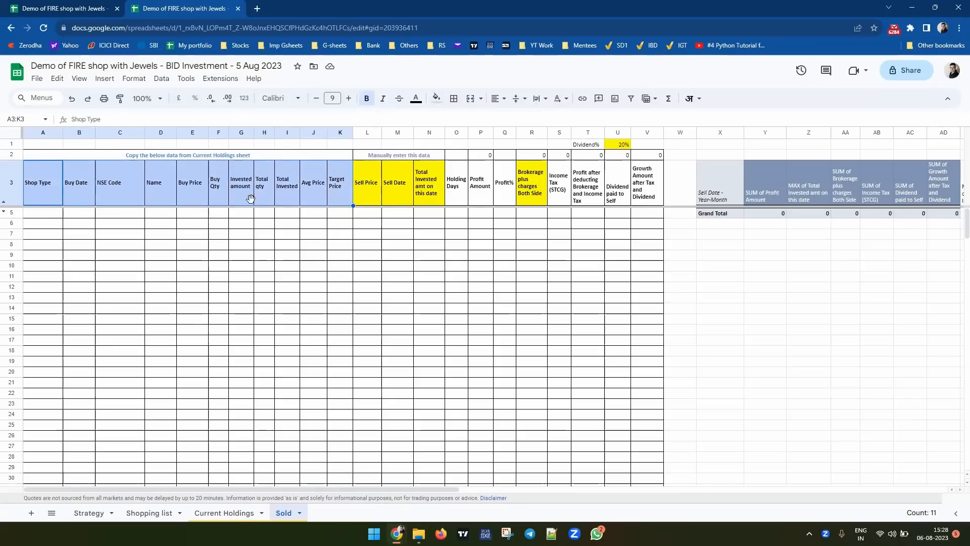
left_click(212, 514)
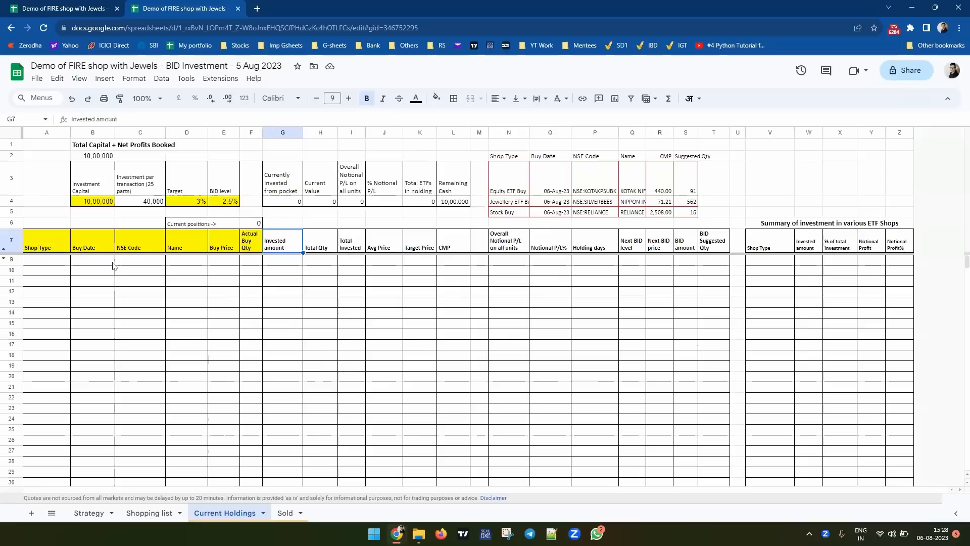
left_click(420, 262)
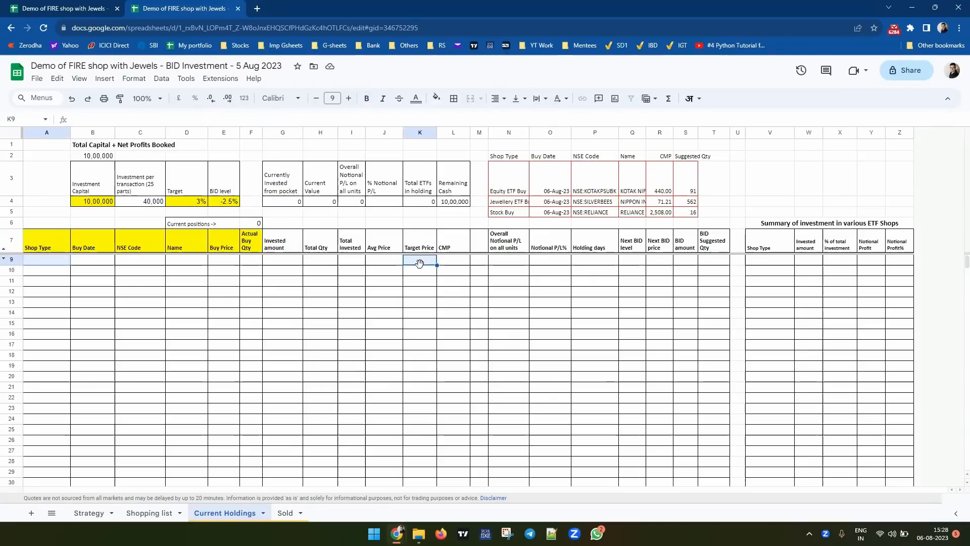
Step: Inspect the Sold sheet's manually entered Sell Price, Sell Date and Total Invested headers, the Brokerage plus charges column, and the Dividend% value
left_click(284, 513)
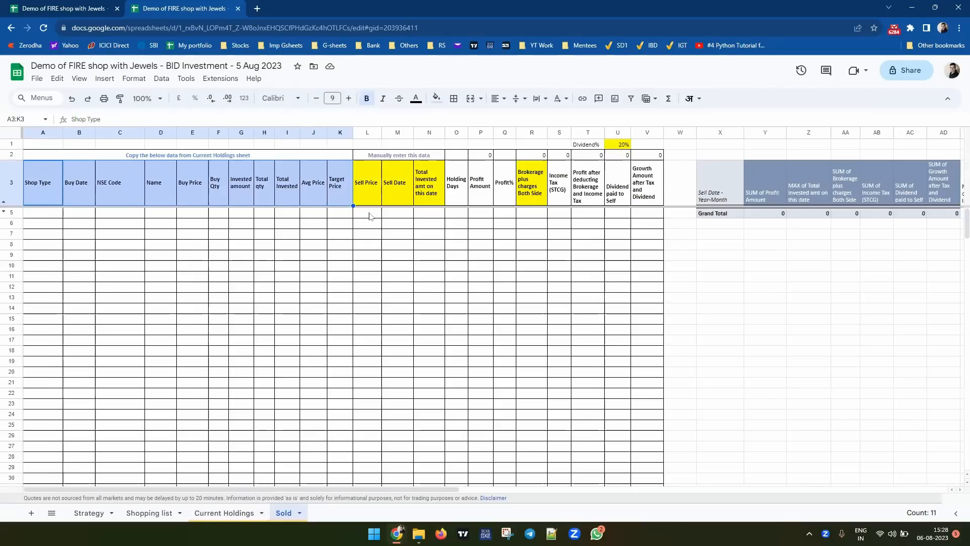
left_click(373, 201)
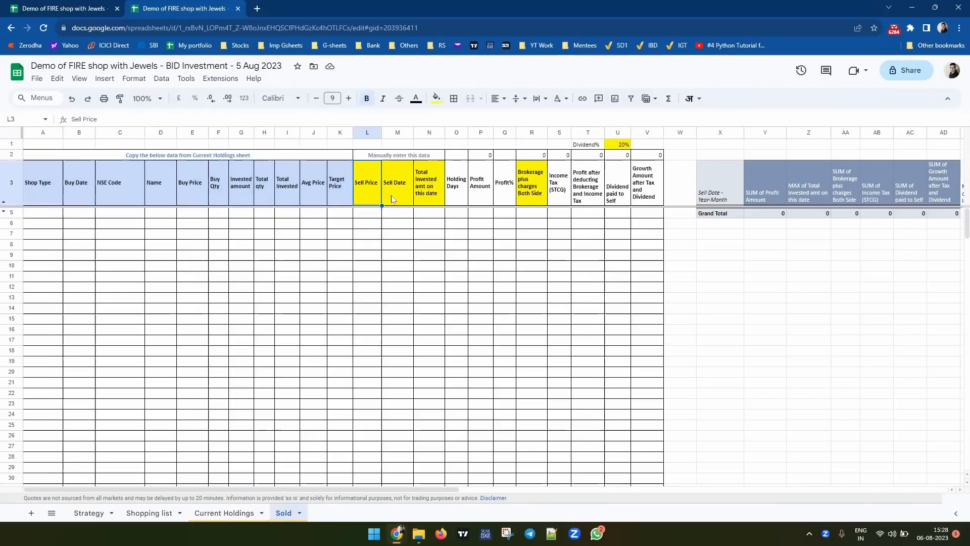
left_click(394, 199)
left_click(433, 192)
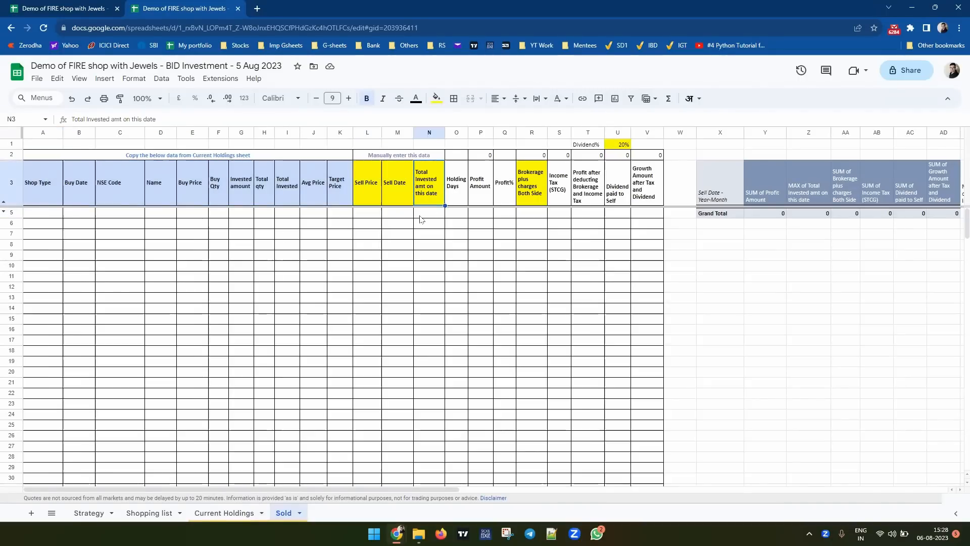
left_click(529, 196)
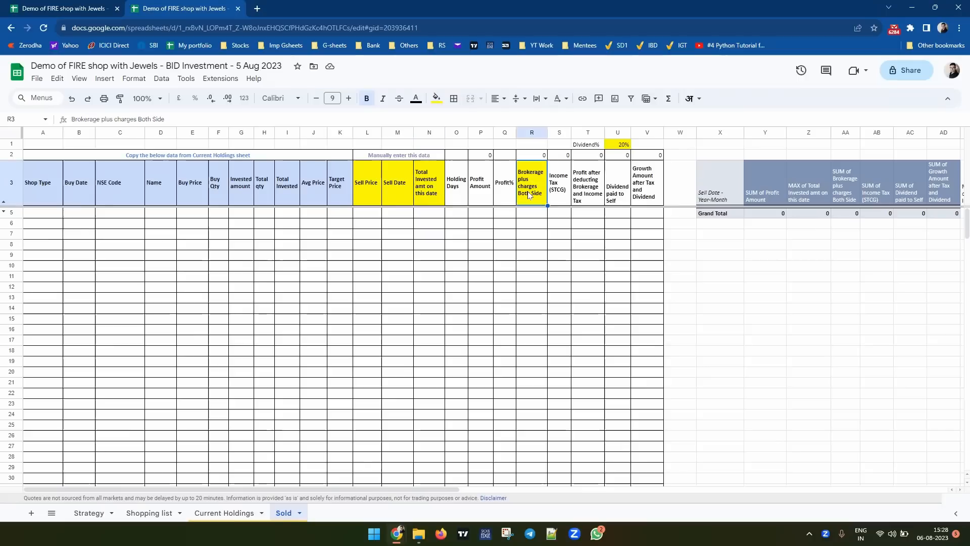
left_click(527, 216)
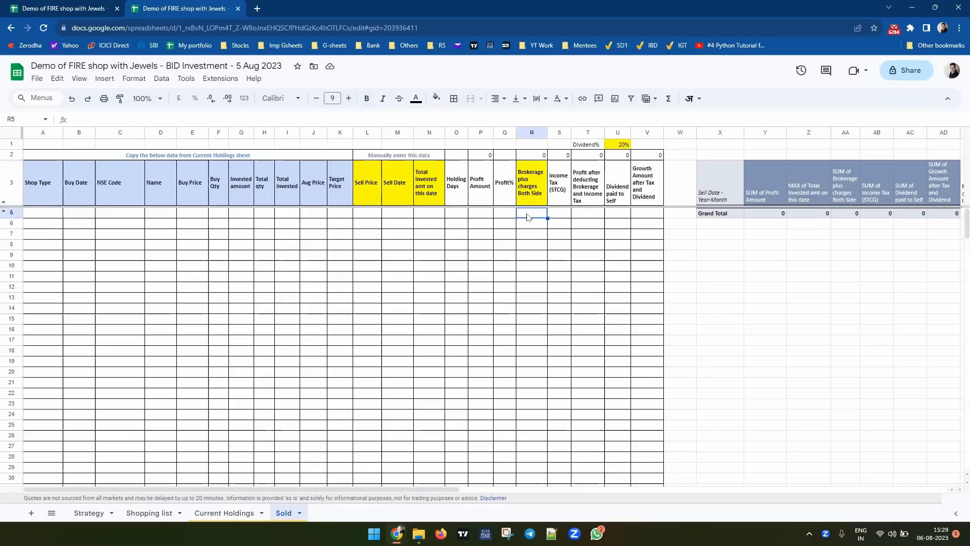
left_click(621, 146)
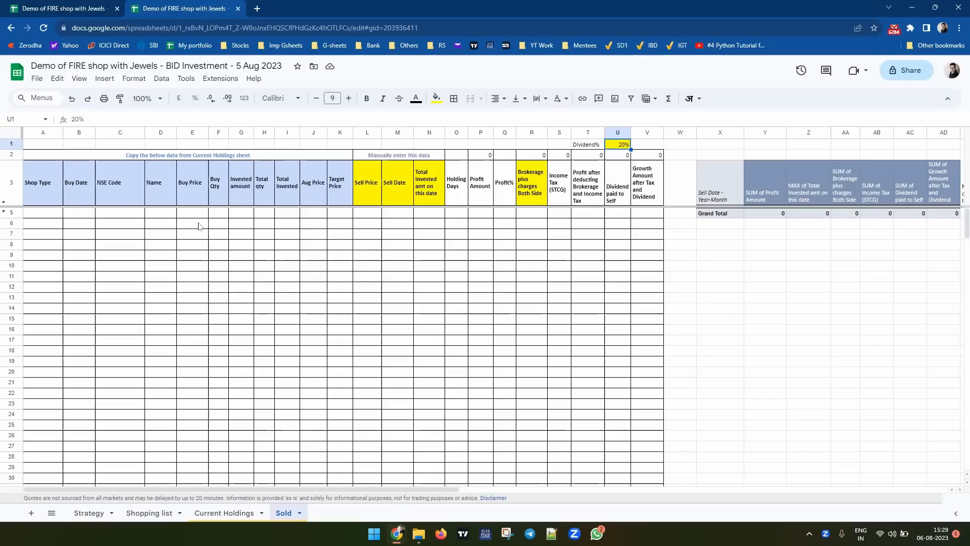
Step: Return to the Current Holdings sheet, then open the BID - Back testing (public) spreadsheet
left_click(224, 513)
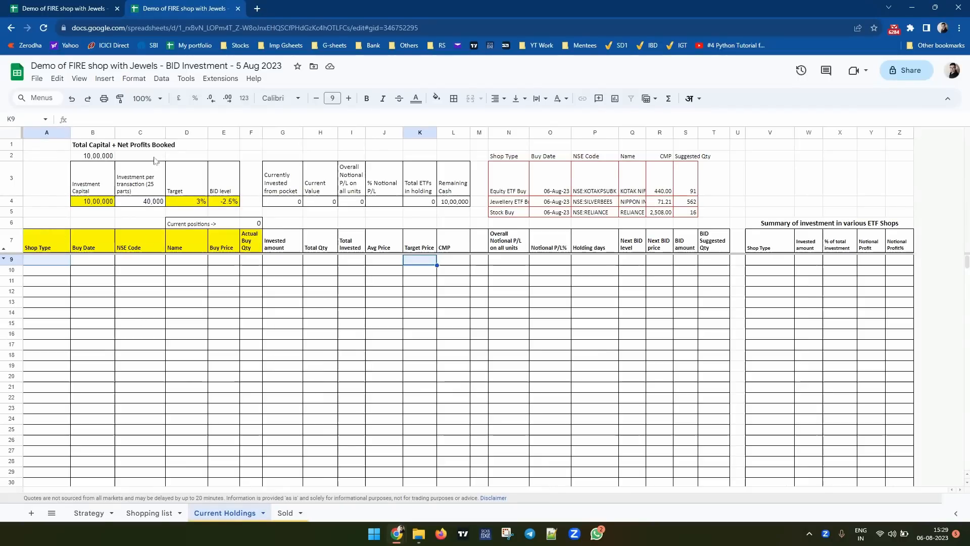
key("Right")
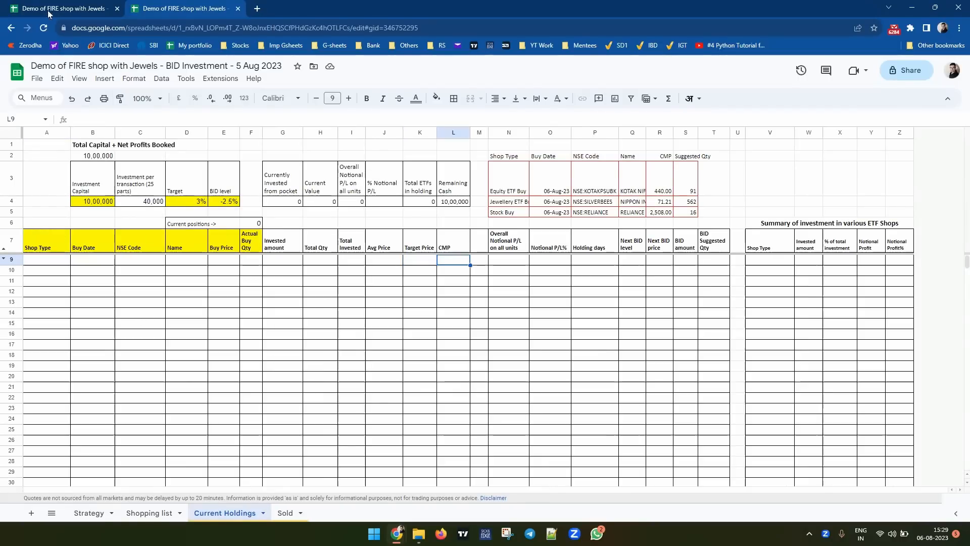
left_click(46, 9)
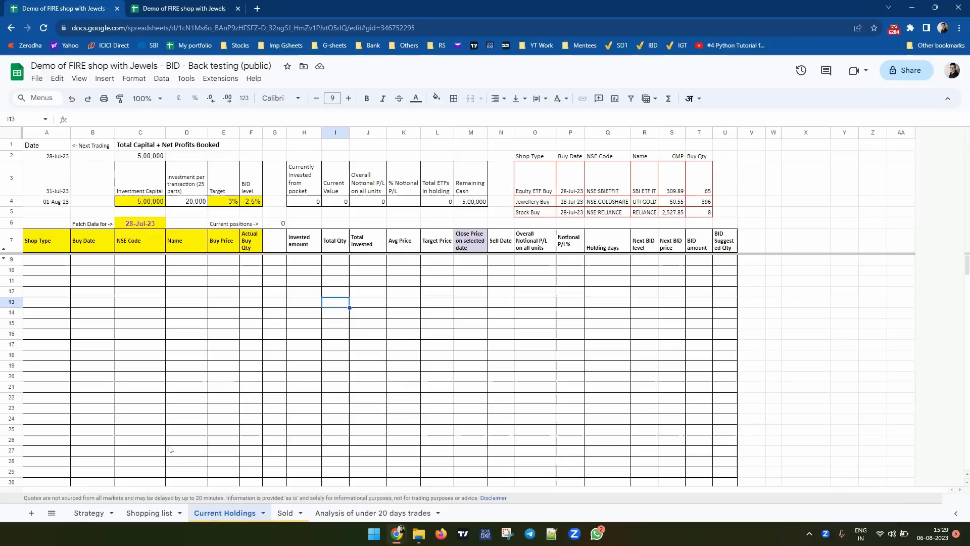
key("ctrl+shift+Page_Up")
key("ctrl+shift+Page_Down")
Step: Set the Fetch Data date on the back-testing Current Holdings sheet to 1/1/22
double_click(130, 226)
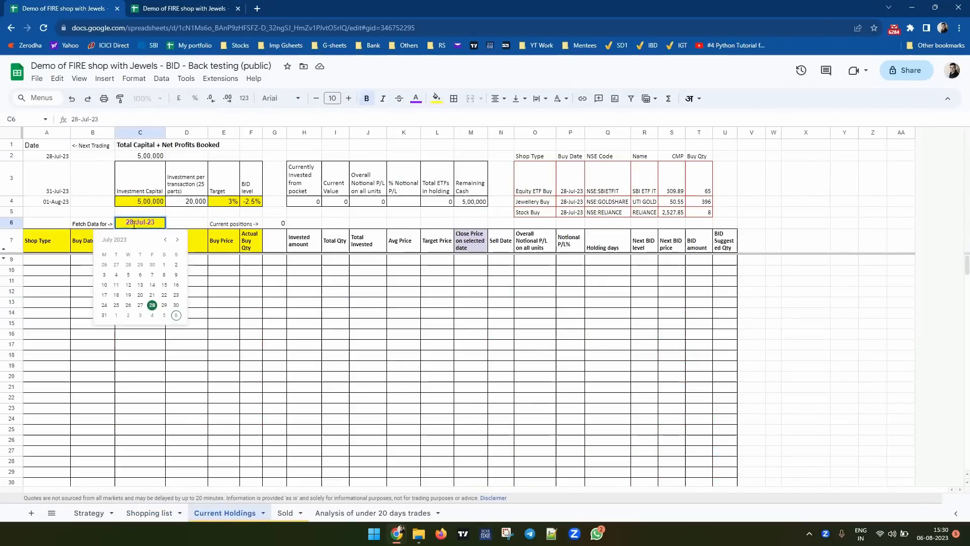
key("Escape")
type("1/1/22")
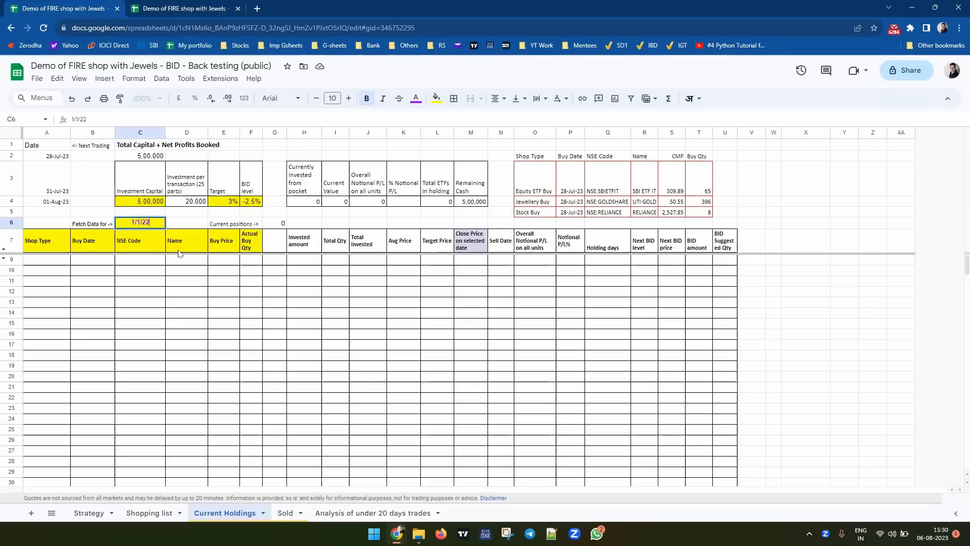
key("Return")
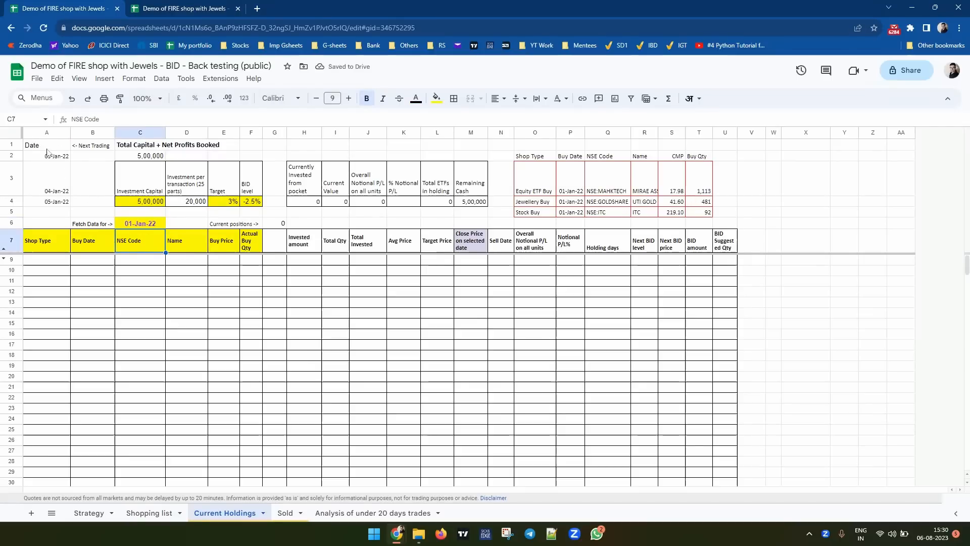
Step: Check the first Next Trading date in A2 and set the Fetch Data date to 03-Jan-22
left_click(46, 158)
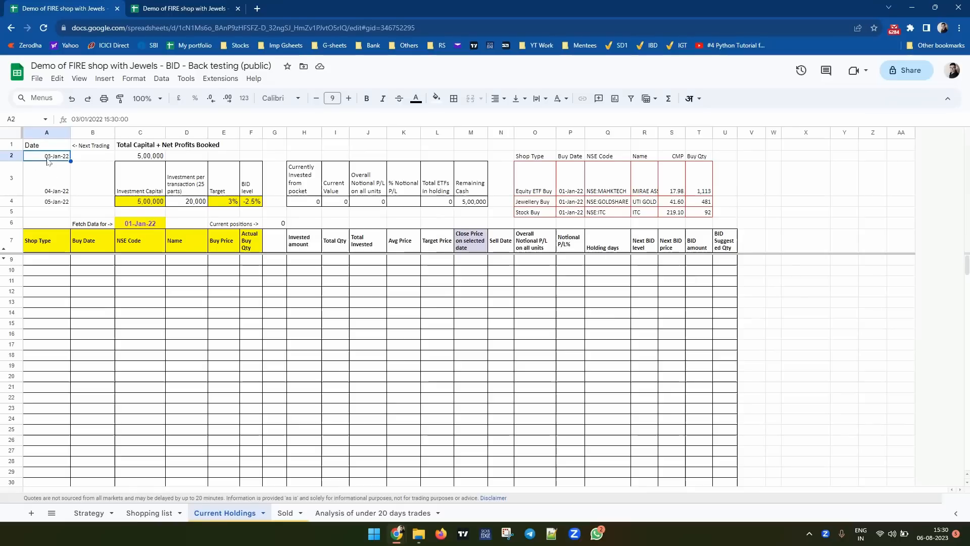
double_click(137, 225)
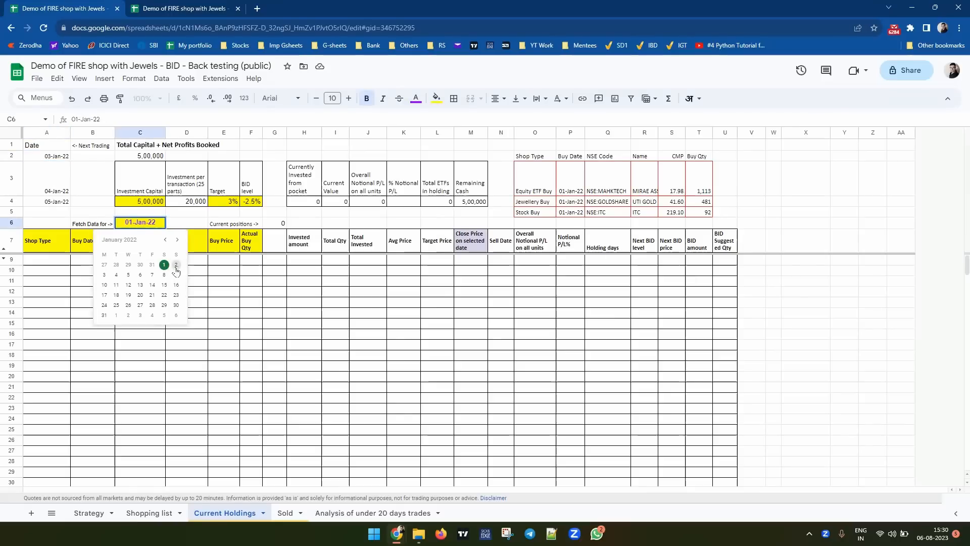
left_click(105, 275)
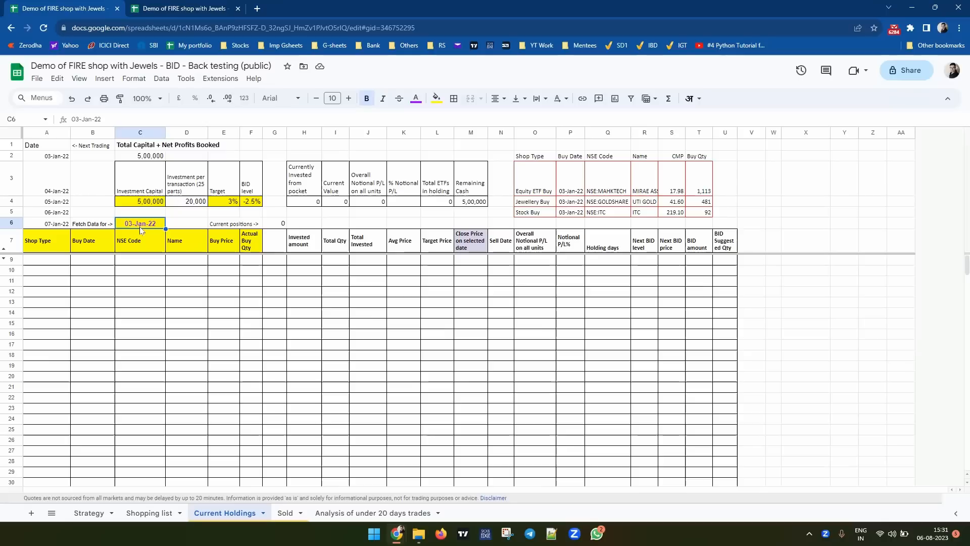
Step: Compare the BID Investment spreadsheet's Current Holdings with the back-testing sheet's Fetch Data cell and Next Trading dates
left_click(160, 10)
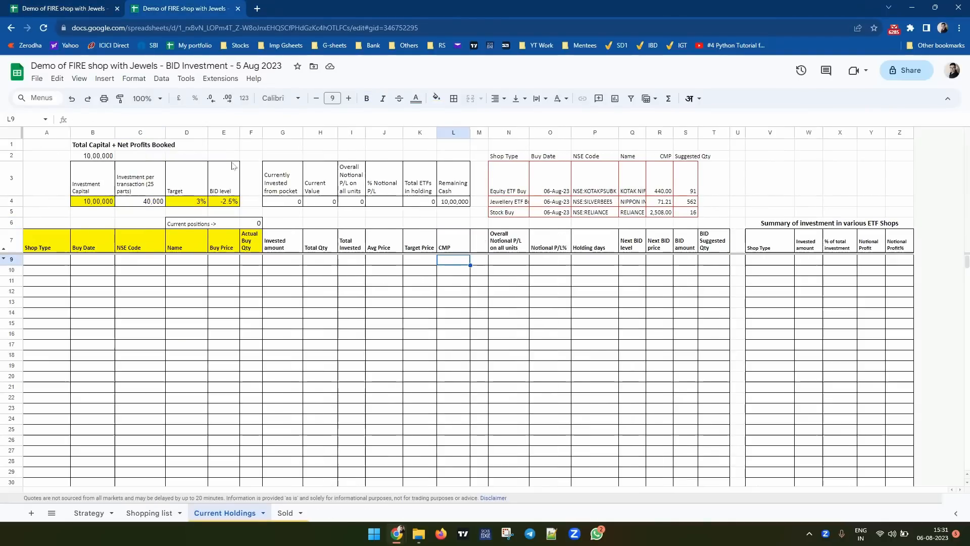
left_click(46, 9)
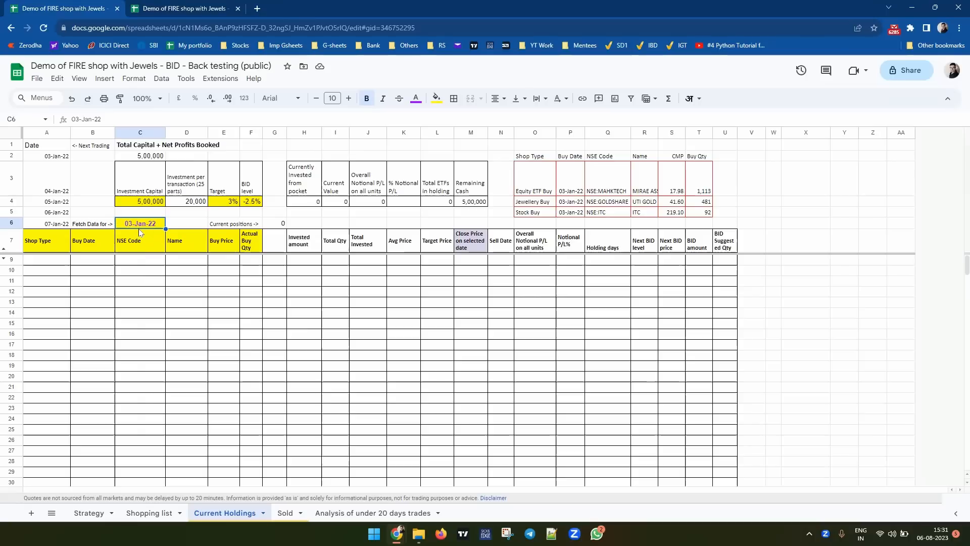
left_click(45, 160)
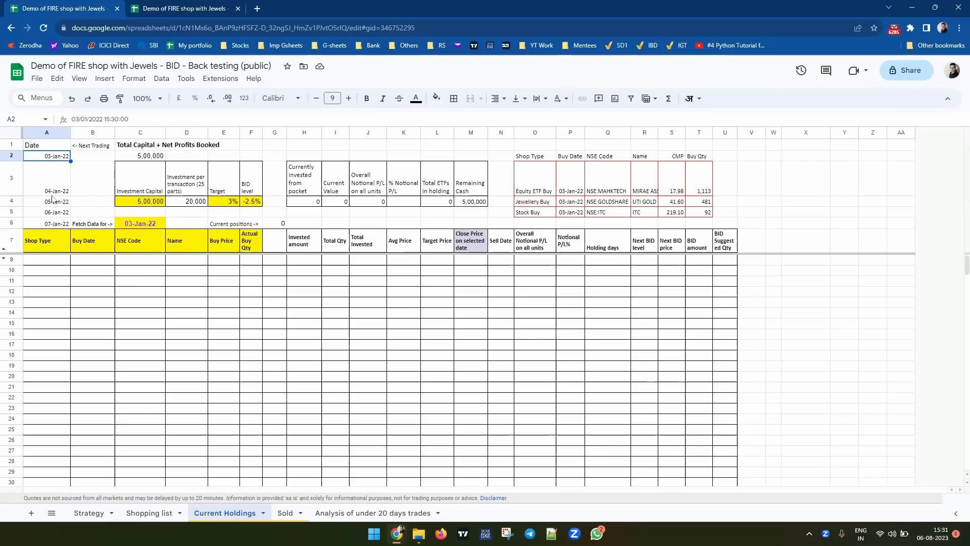
left_click(143, 225)
left_click(49, 159)
Step: Copy the Equity ETF, Jewellery and Stock buy suggestions in O3:T5 and paste them as values only at A9
left_click(527, 182)
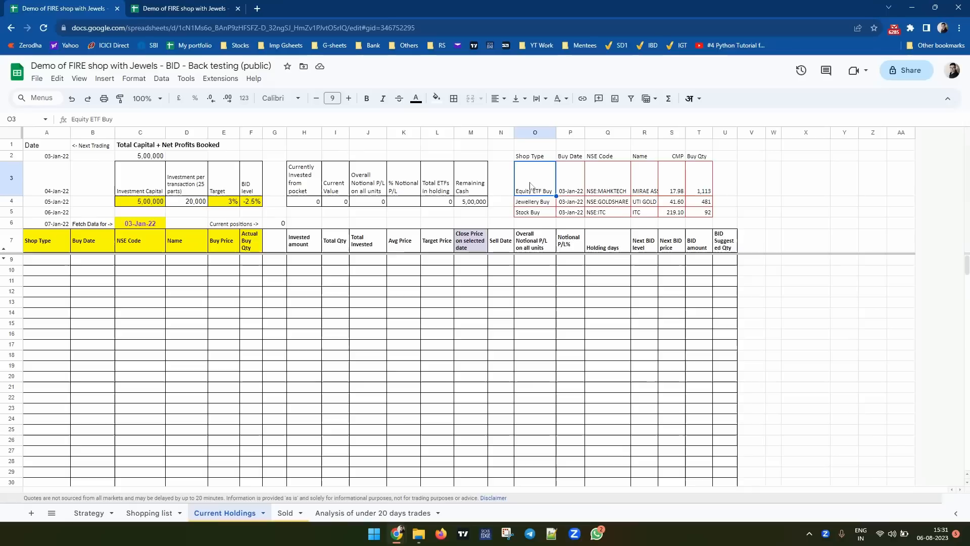
left_click_drag(531, 182, 697, 213)
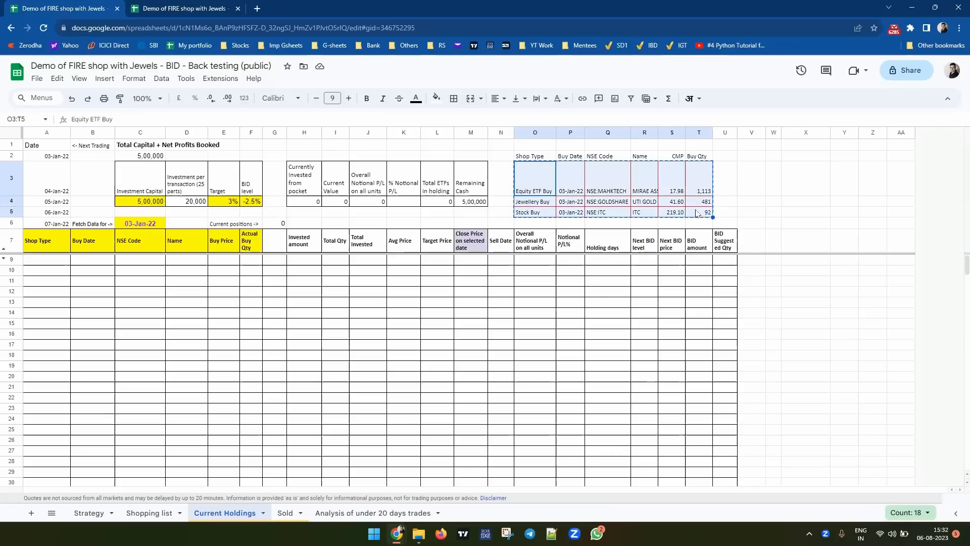
left_click(32, 261)
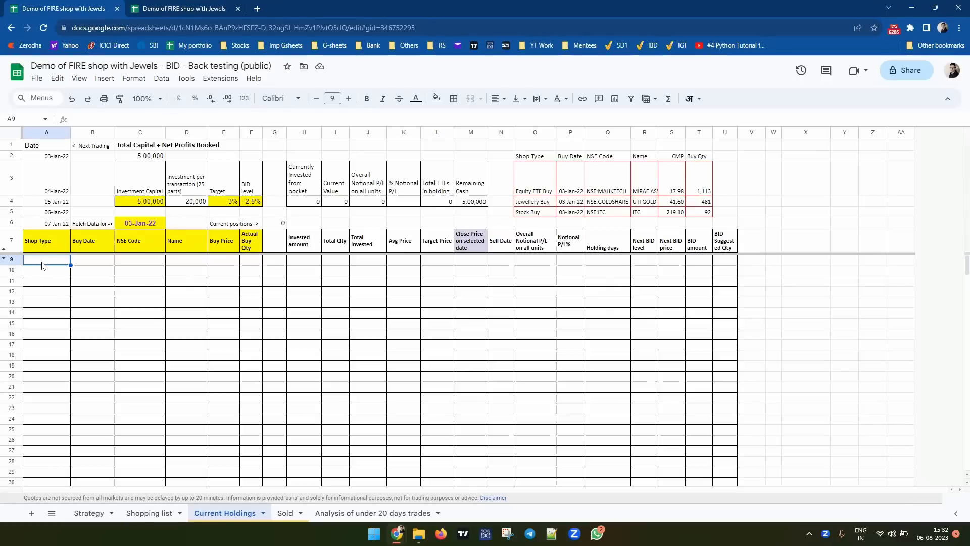
right_click(46, 264)
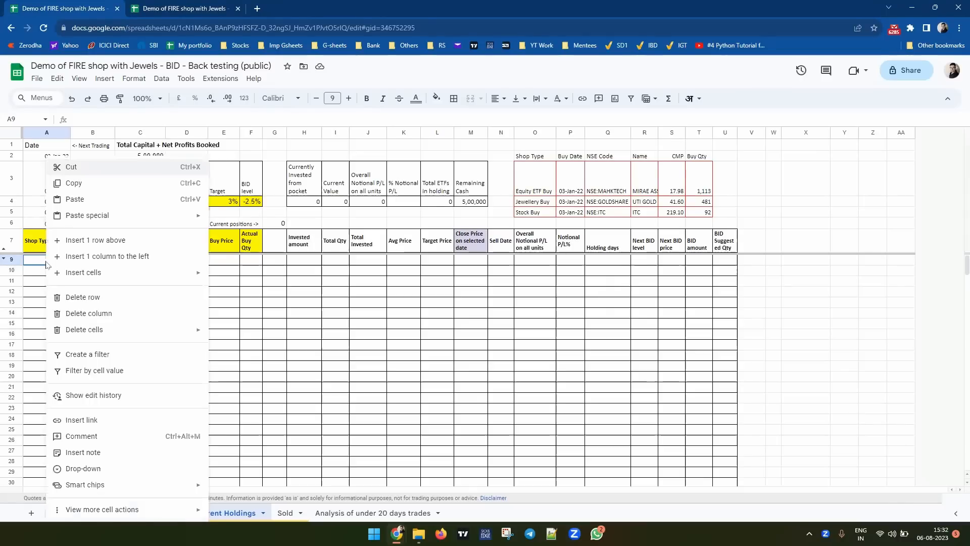
mouse_move(86, 215)
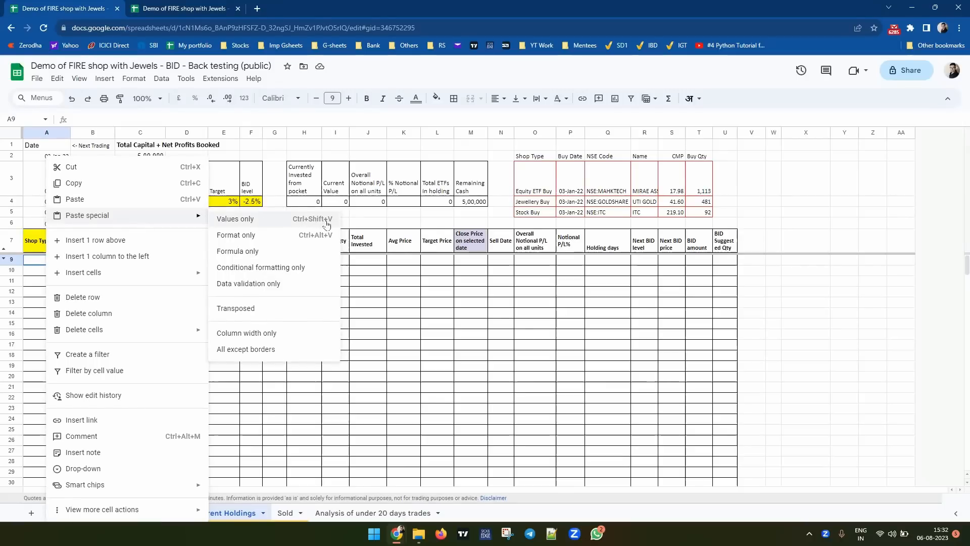
left_click(259, 224)
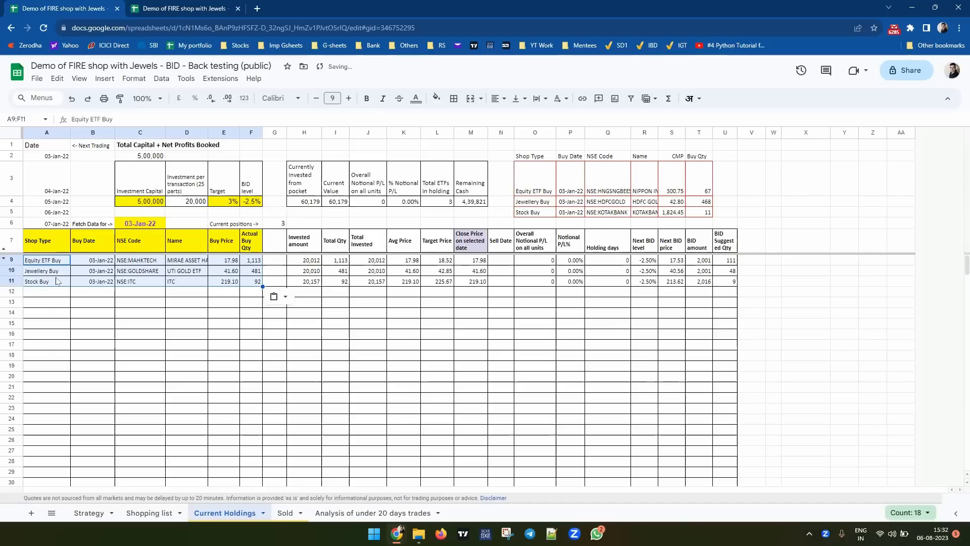
Step: Try an ordinary paste of the buy suggestions at A9 in place of the values, and revert to the values-only rows
key("ctrl+z")
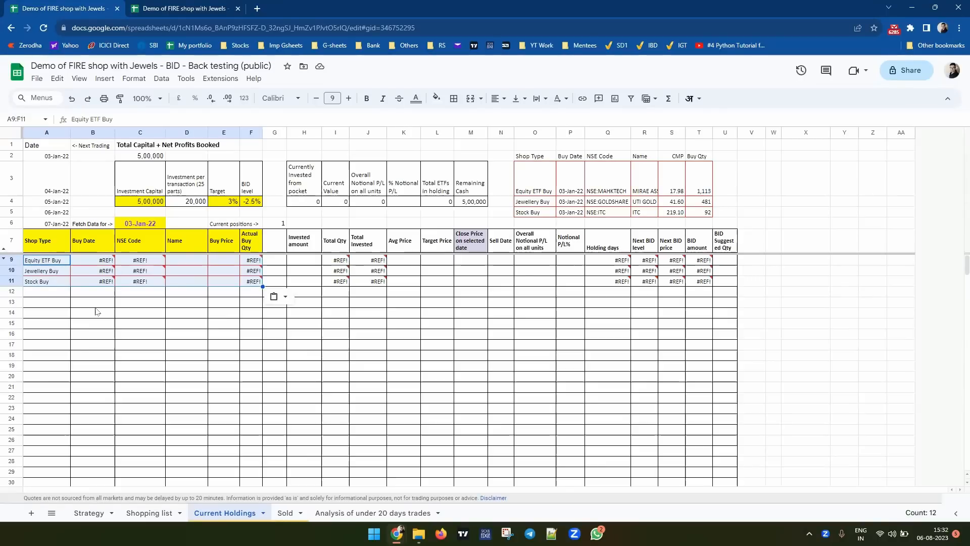
key("ctrl+z")
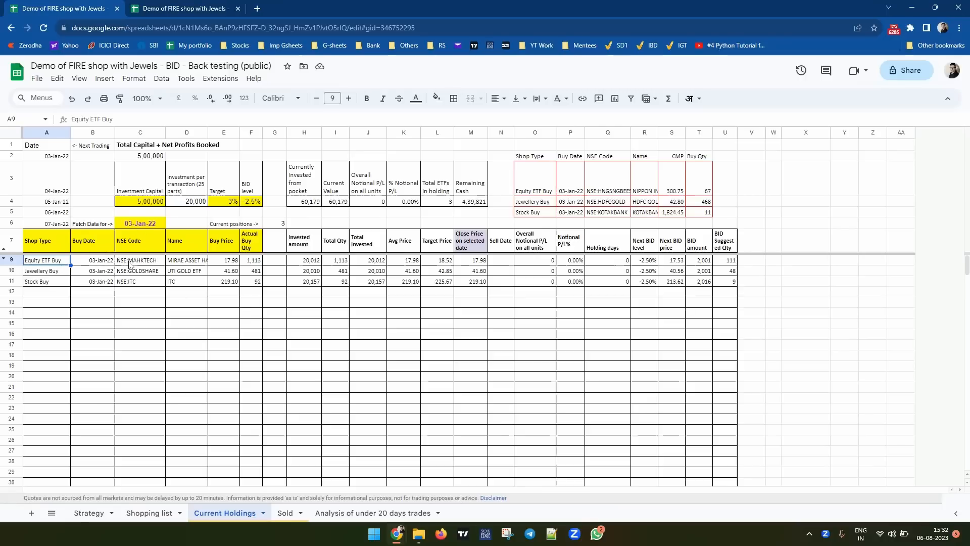
Step: On the Shopping list sheet, check the Already Holding entry for NSE:MAHKTECH in the unfiltered Equity ETFs list
left_click(149, 513)
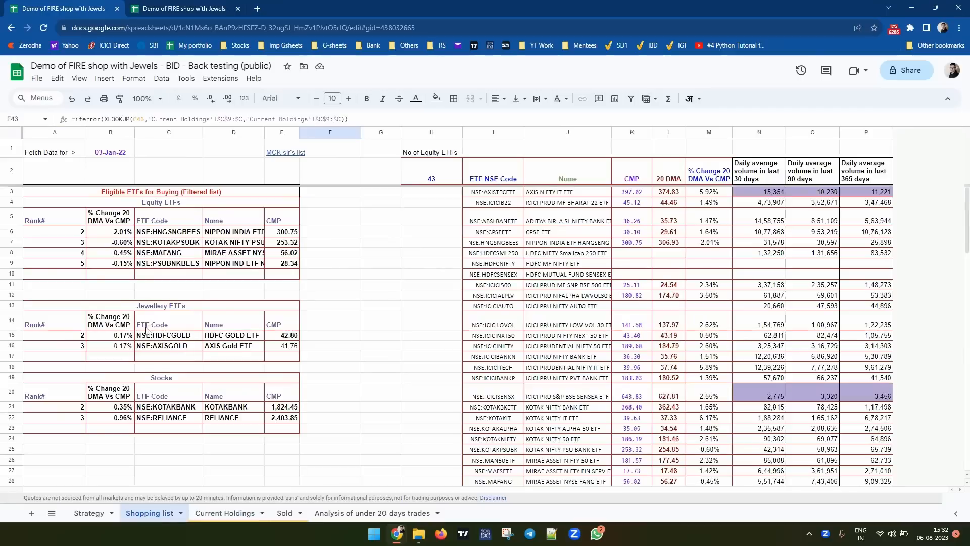
scroll(125, 363, "down", 5)
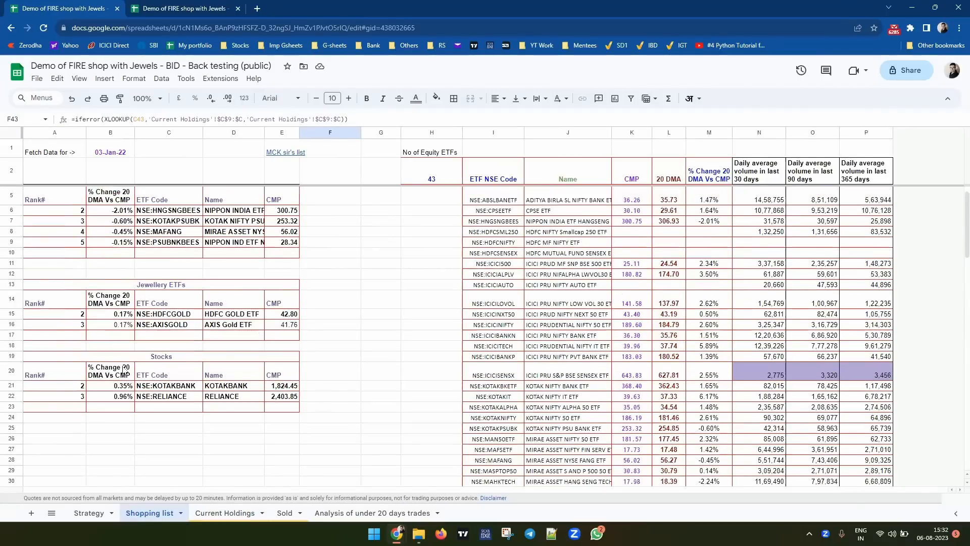
scroll(123, 370, "down", 5)
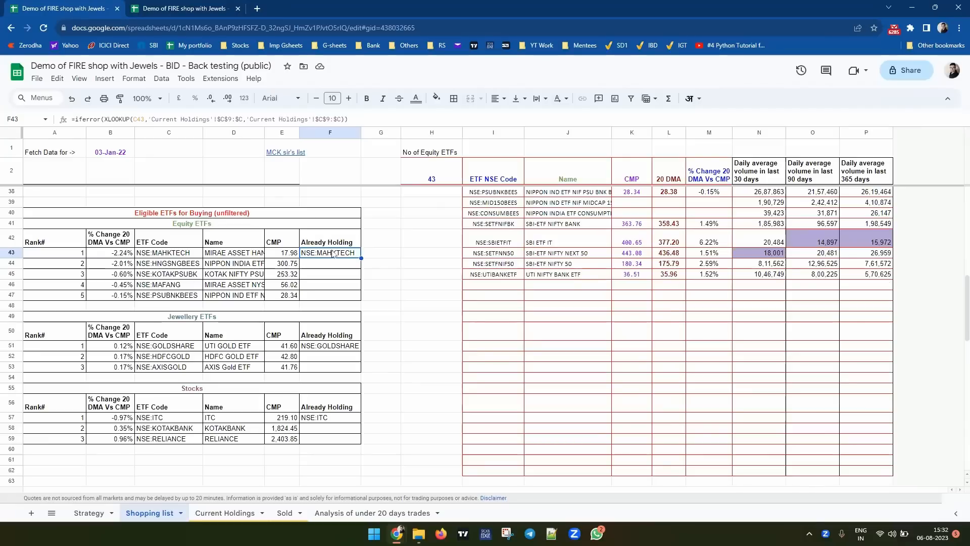
left_click(158, 252)
key("Right")
key("Right")
key("Right")
Step: Inspect the rank and ETF code in the first row of the filtered Equity ETFs list
scroll(246, 301, "up", 10)
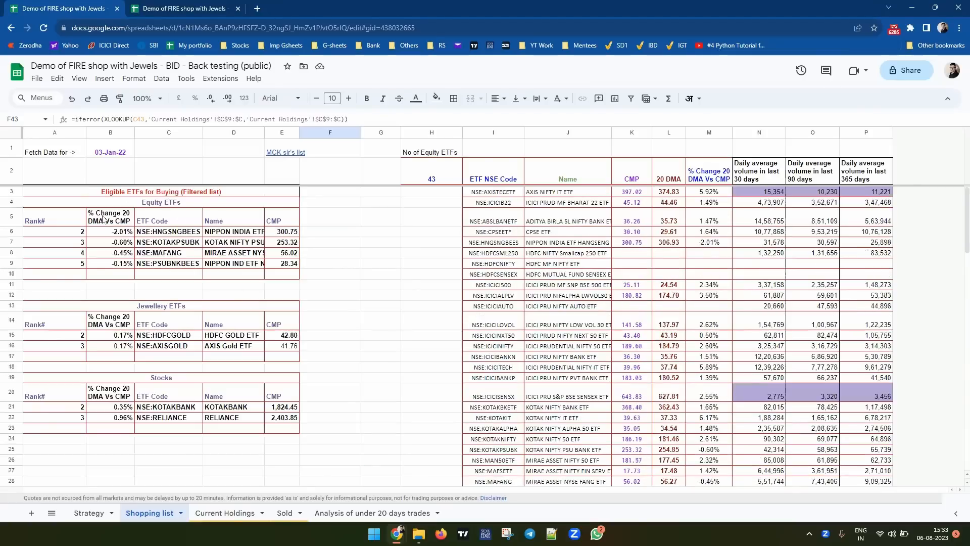
left_click(74, 233)
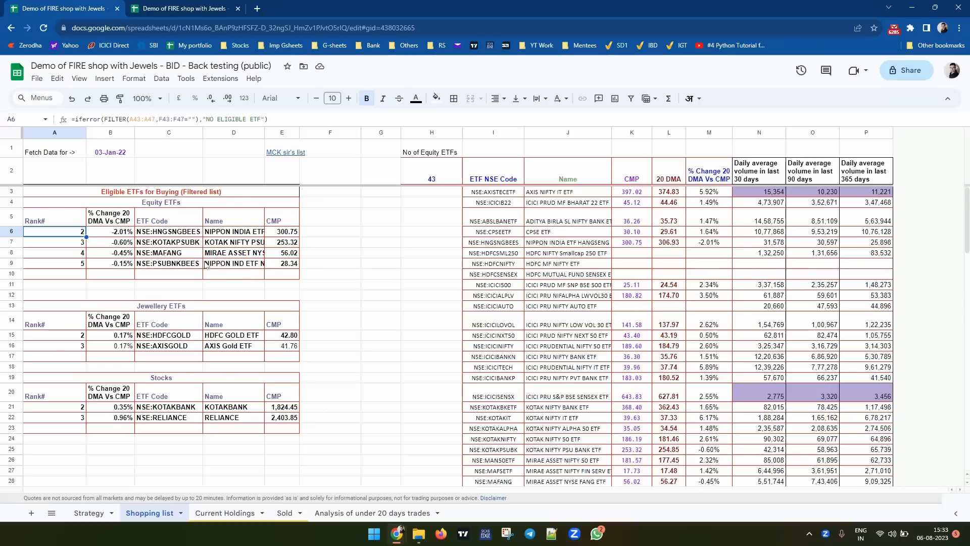
left_click(165, 236)
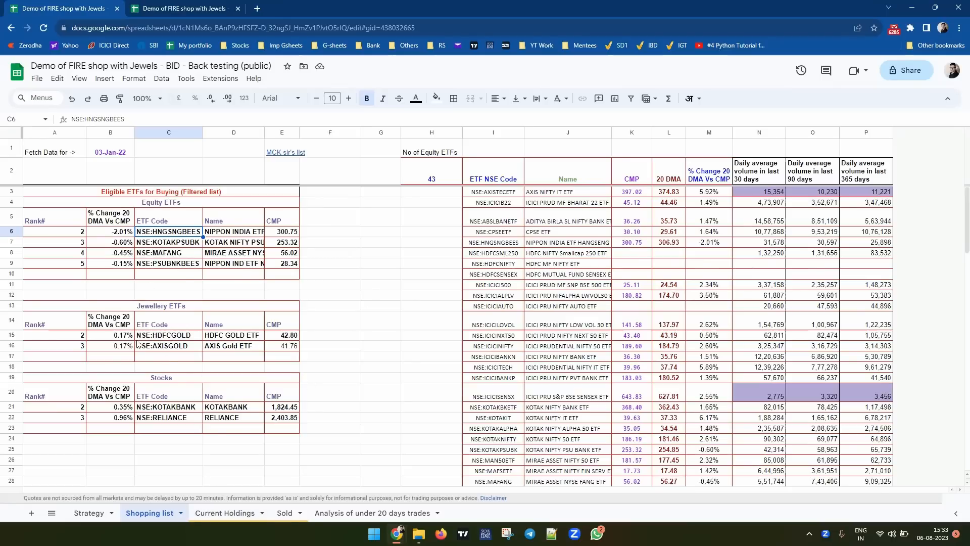
Step: Return to the Current Holdings sheet and set the Fetch Data date to 04-Jan-22
left_click(219, 514)
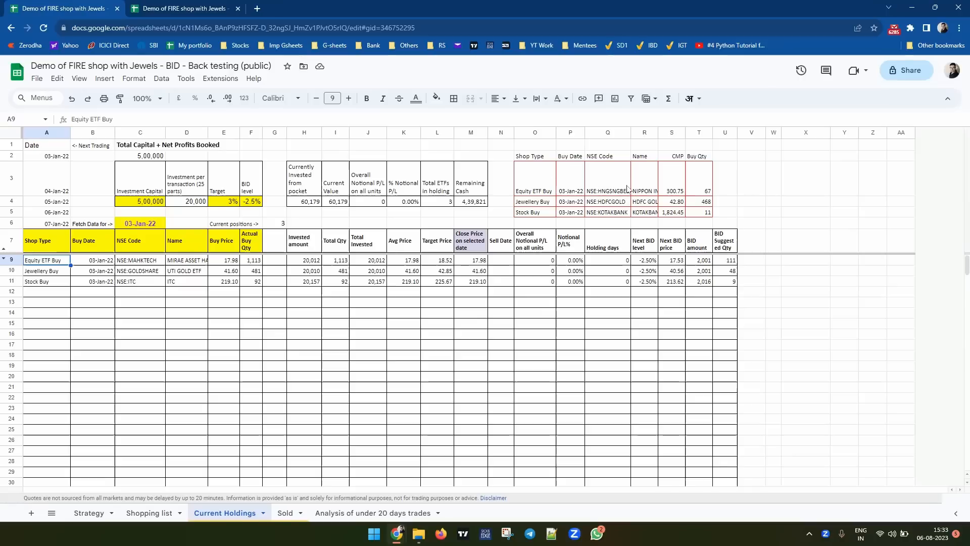
double_click(134, 225)
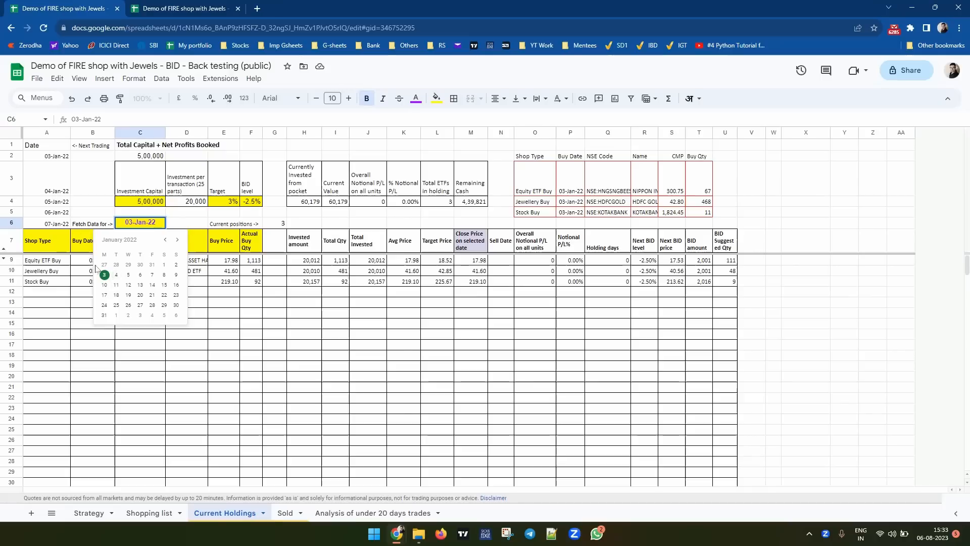
left_click(116, 275)
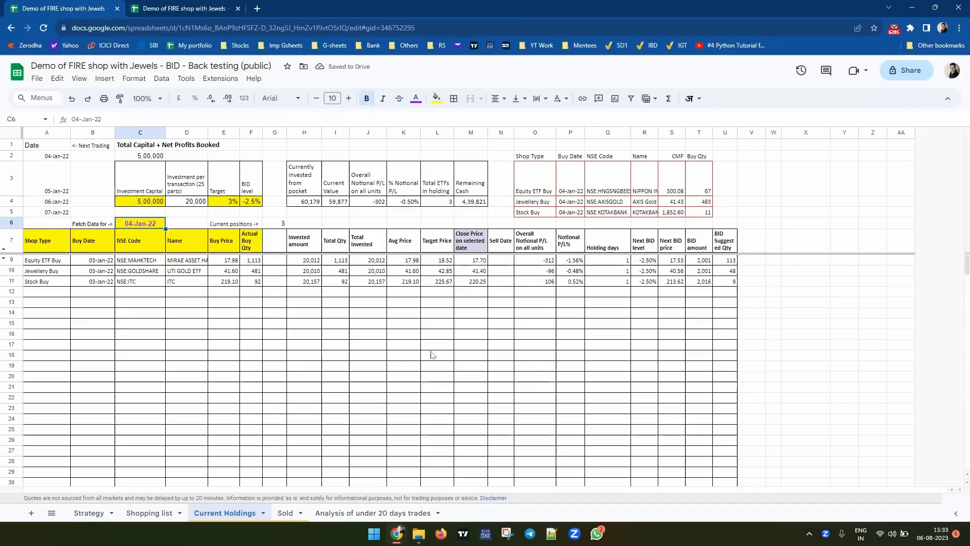
Step: Copy the three 04-Jan-22 buy suggestions in O3:T5 and add them as values only to the holdings from A12
left_click_drag(531, 176, 705, 213)
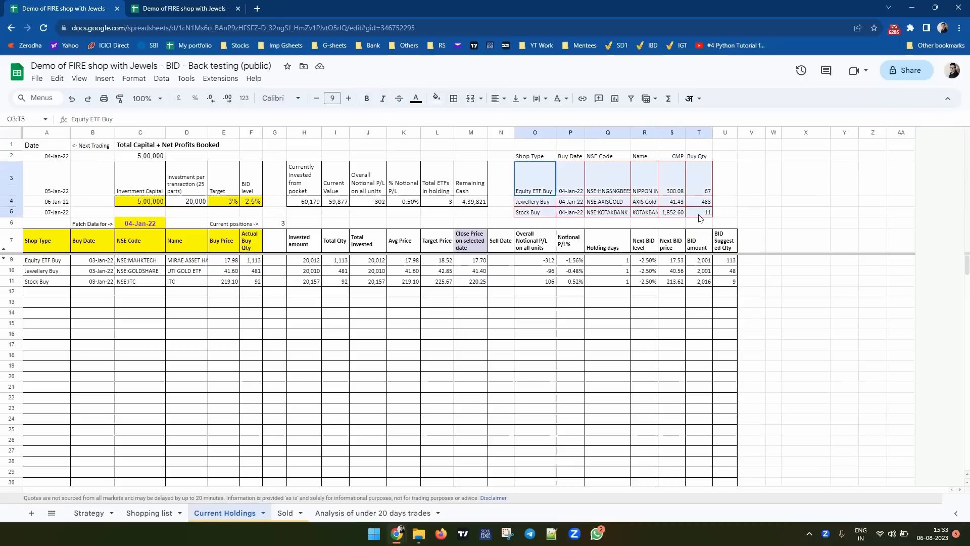
key("ctrl+c")
left_click(36, 292)
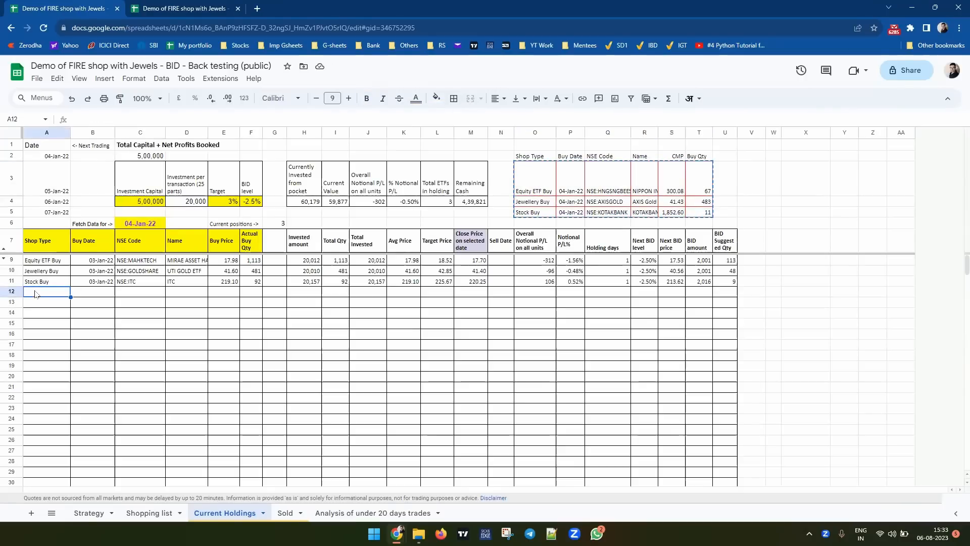
key("ctrl+shift+v")
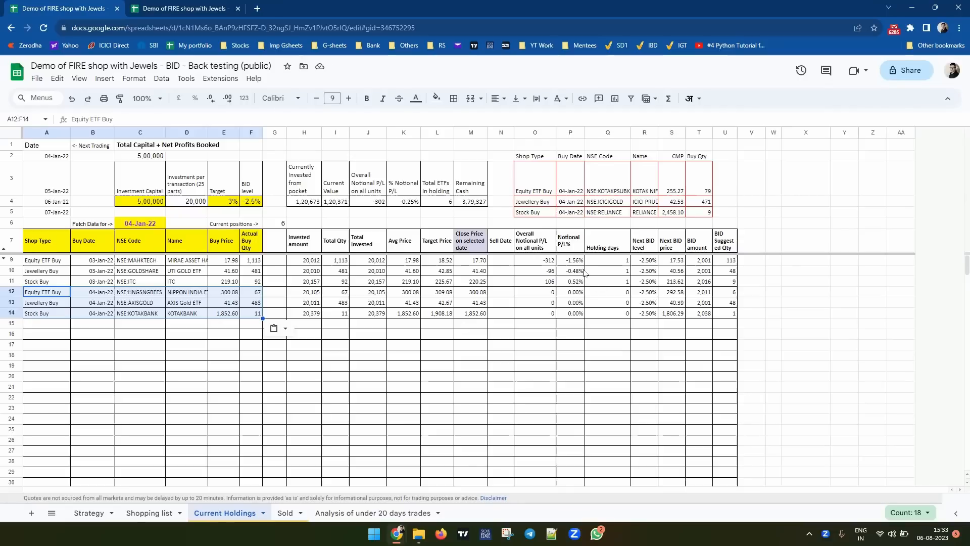
Step: Set the Fetch Data date to 05-Jan-22
left_click(50, 194)
left_click(140, 226)
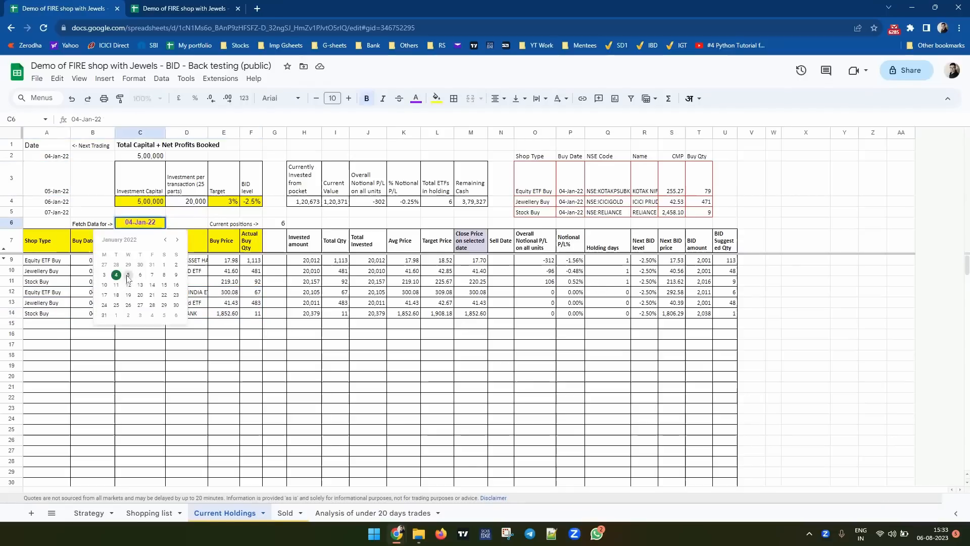
left_click(129, 275)
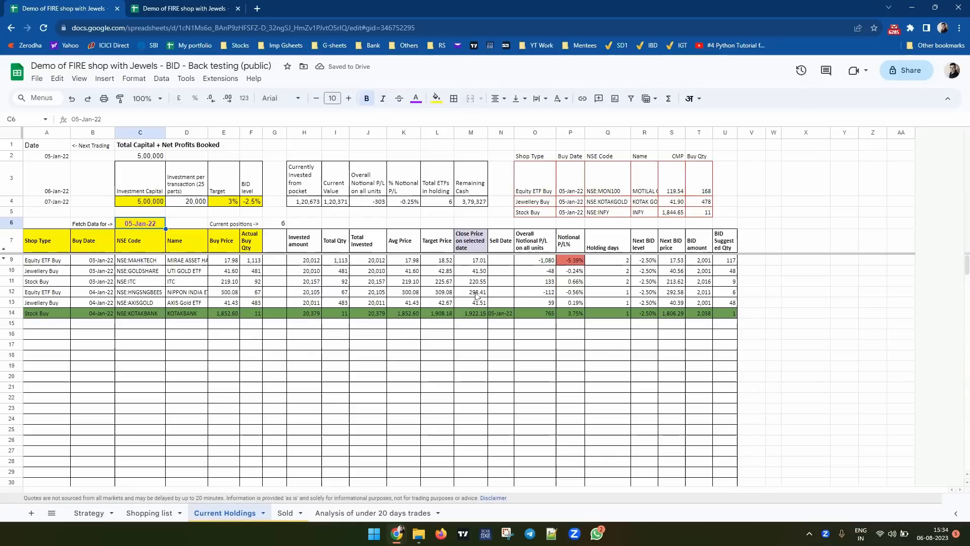
Step: Compare the Notional P/L% of the NSE:MAHKTECH and NSE:KOTAKBANK holdings
left_click(566, 266)
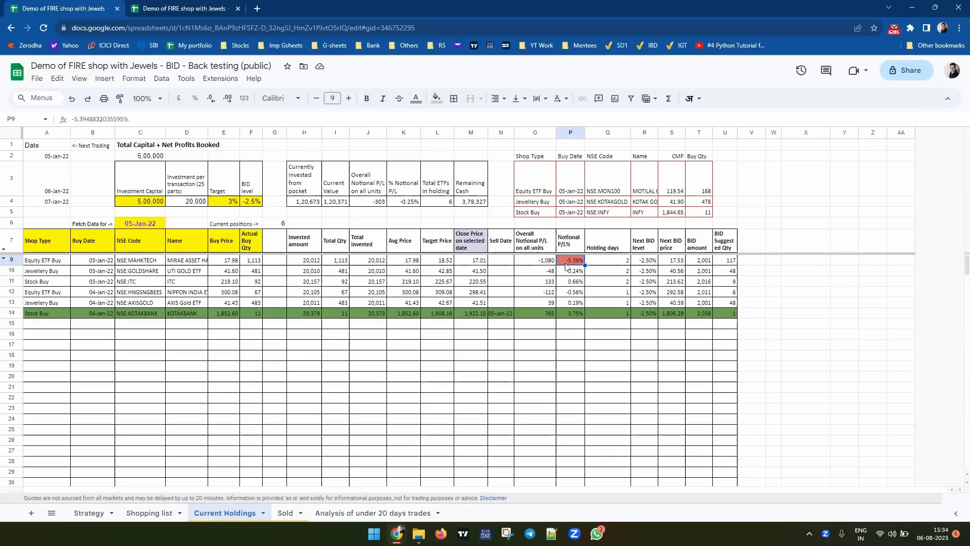
left_click(571, 314)
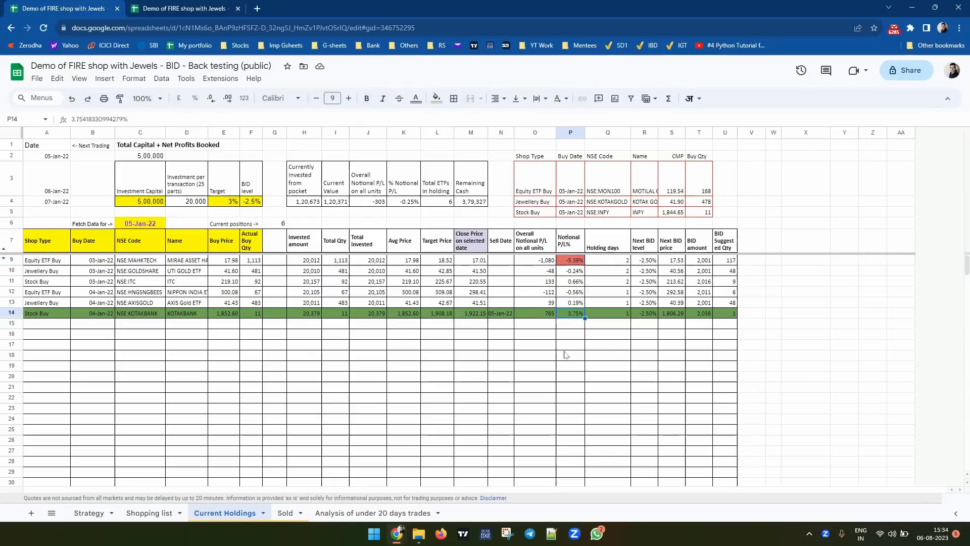
left_click(568, 261)
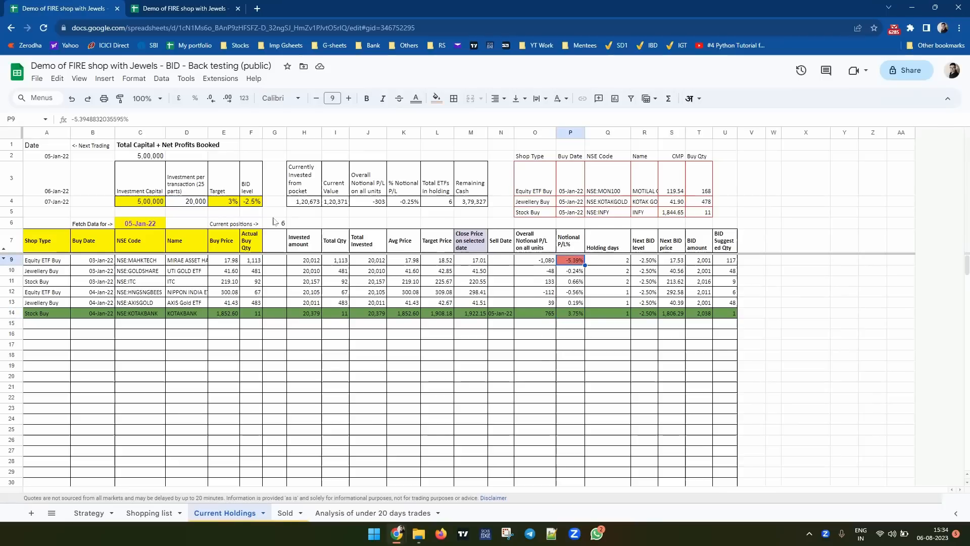
Step: Try a BID level of -10% in F4, and undo the change
left_click(247, 205)
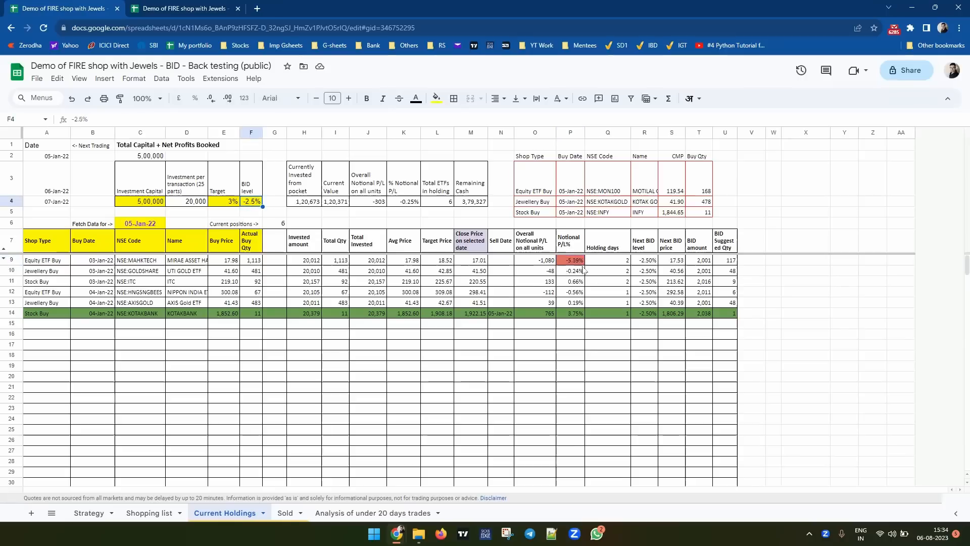
type("-10%")
key("Tab")
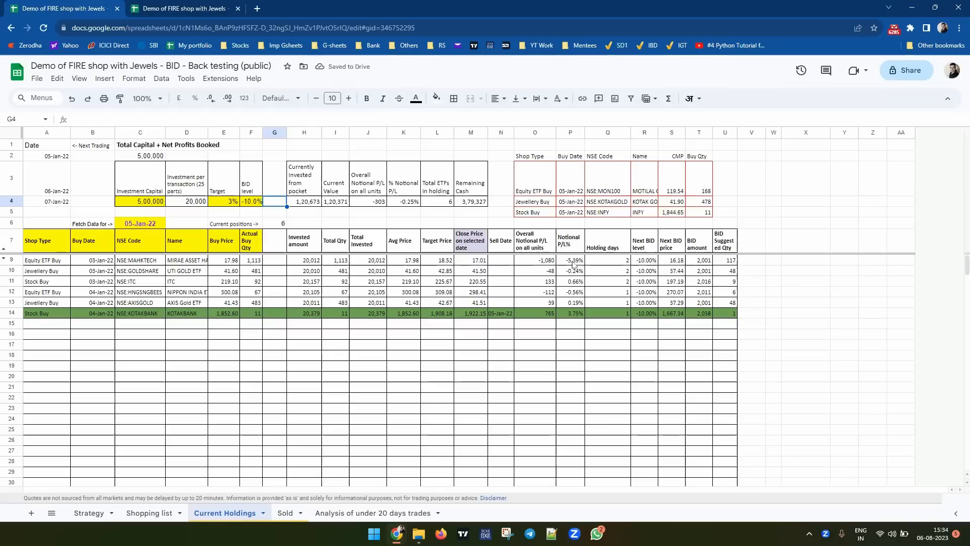
key("ctrl+z")
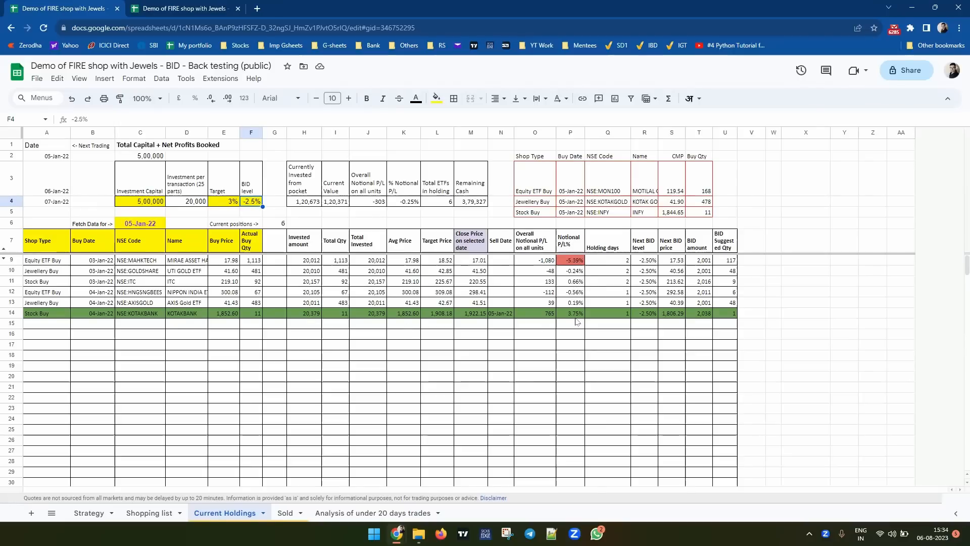
Step: Inspect the Notional P/L% of NSE:KOTAKBANK, try a Target of 5% in E4, and undo the change
left_click(574, 316)
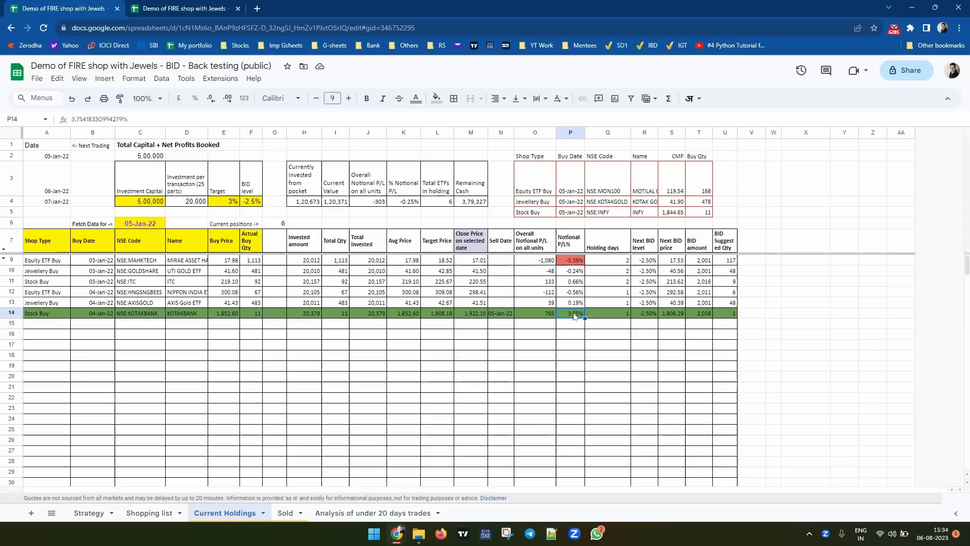
left_click(227, 204)
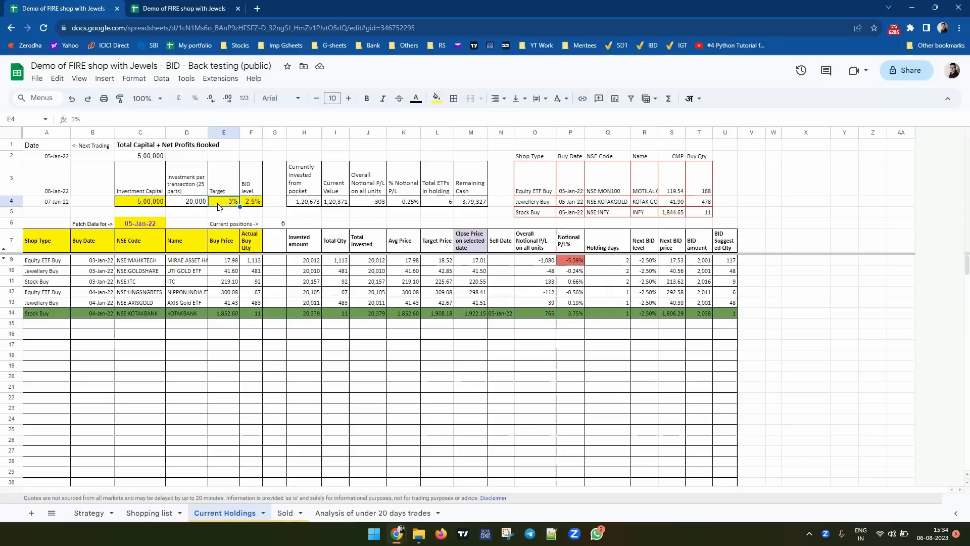
type("5")
key("Tab")
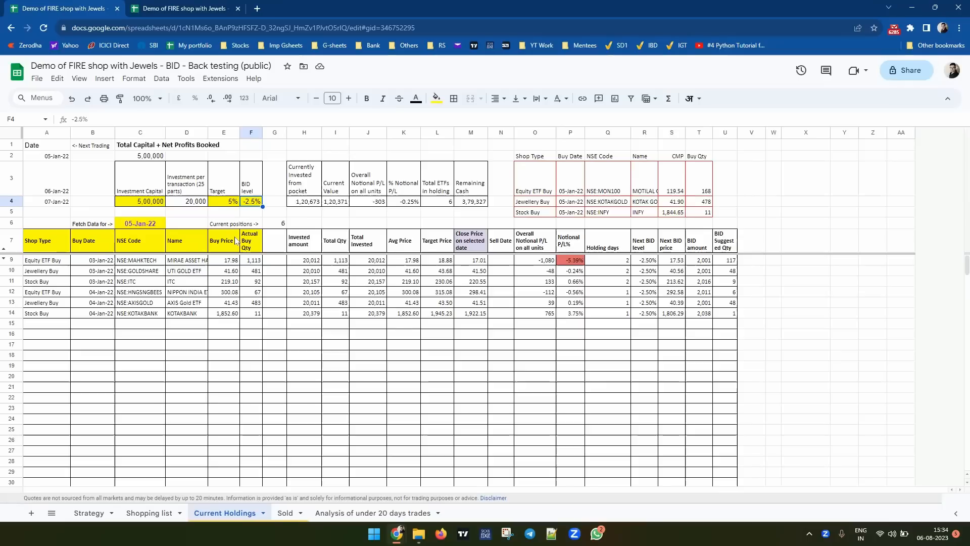
key("ctrl+z")
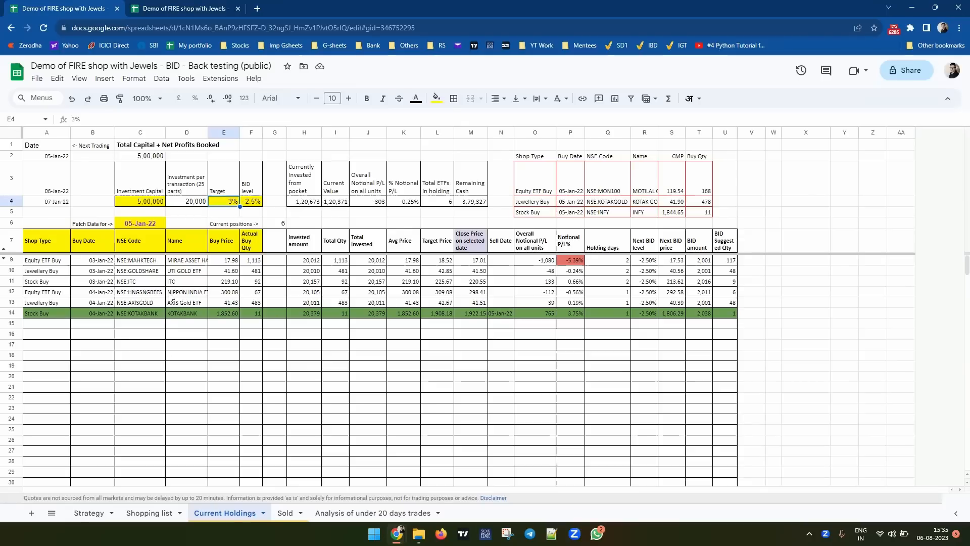
Step: Check the filtered lists on the Shopping list sheet, and go back to NSE:MAHKTECH's Notional P/L% on Current Holdings
left_click(142, 514)
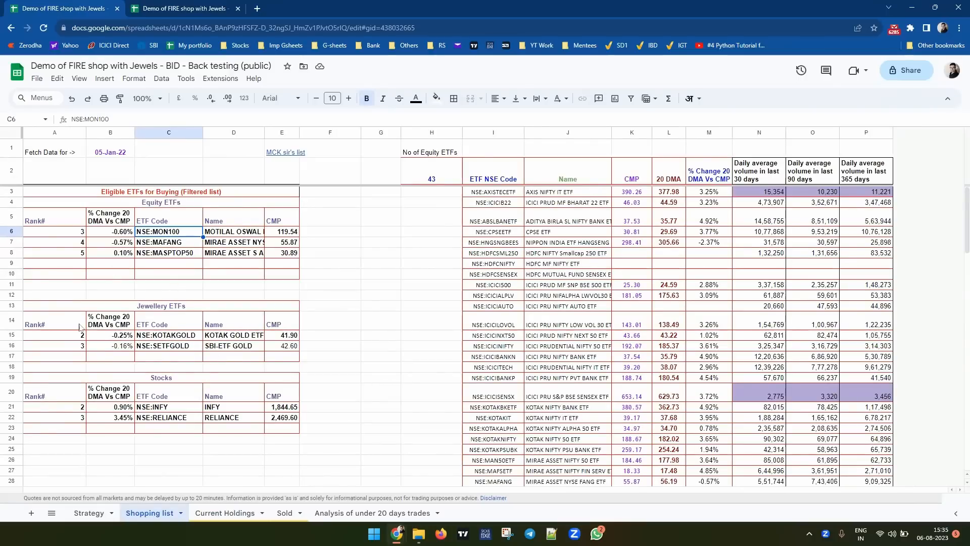
left_click(222, 515)
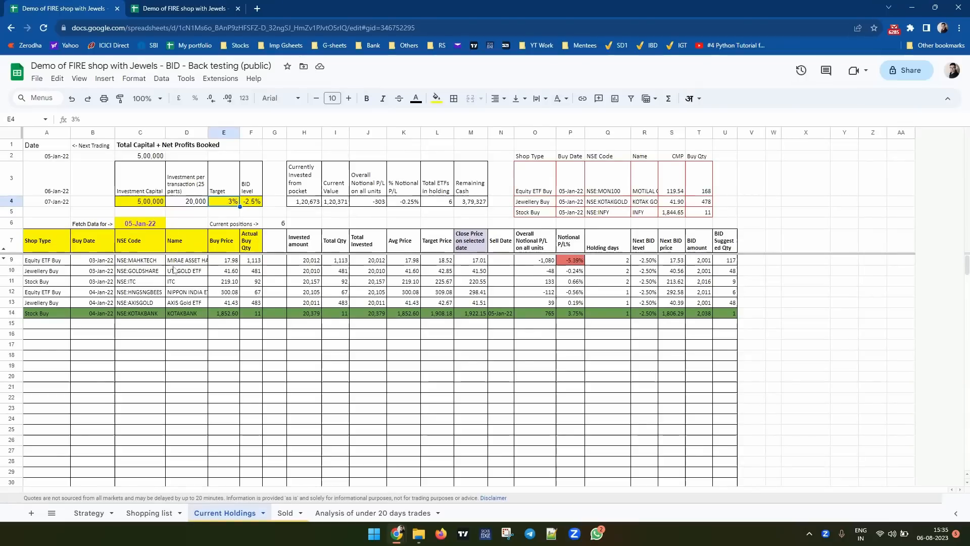
left_click(568, 262)
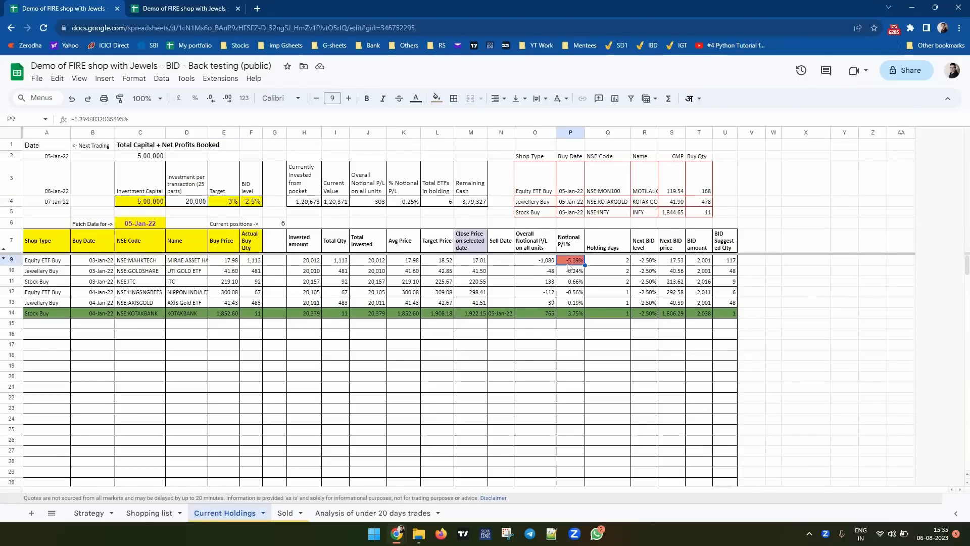
Step: Insert a row directly below the NSE:MAHKTECH holding and fill it with a copy of that holding's row
right_click(9, 271)
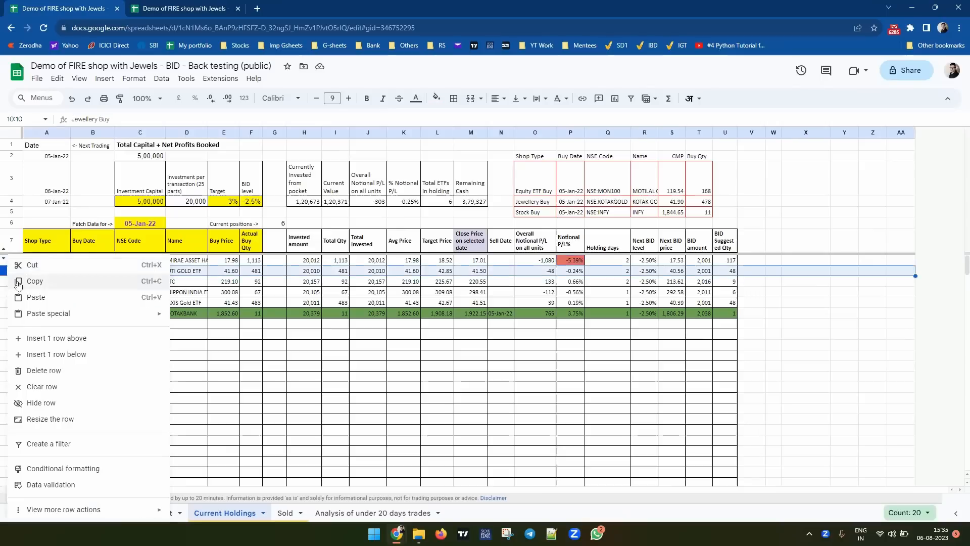
left_click(43, 338)
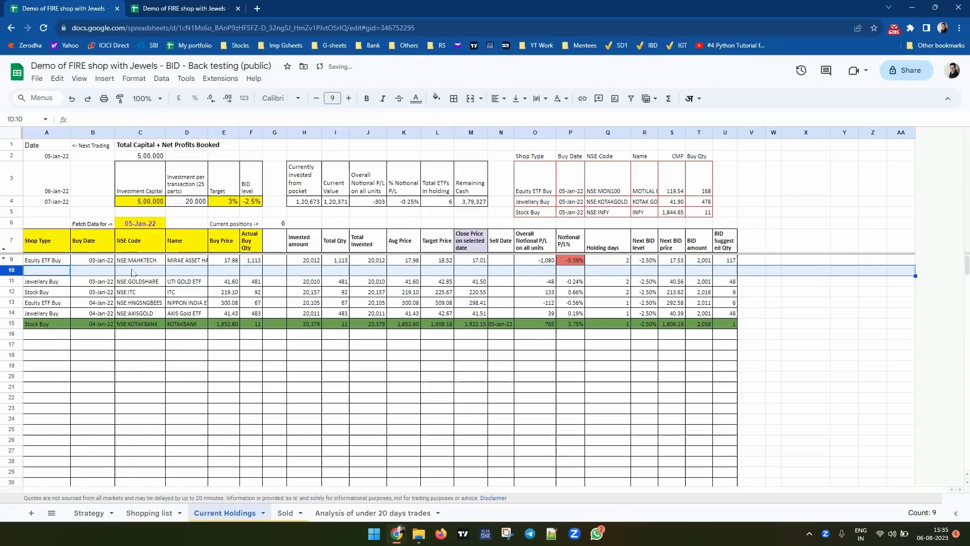
key("ctrl+d")
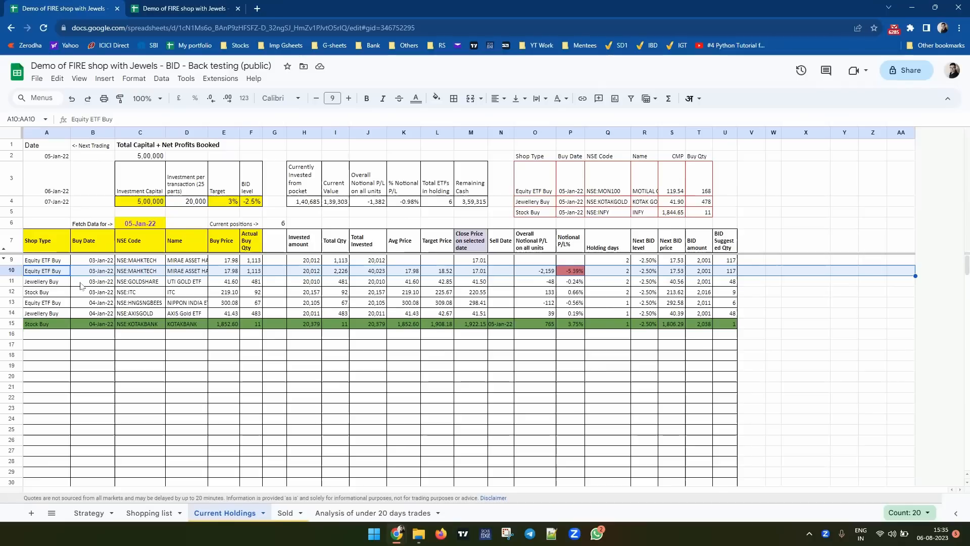
Step: Set the Buy Date of the duplicated NSE:MAHKTECH entry in row 10 to 05-Jan-22
left_click(93, 271)
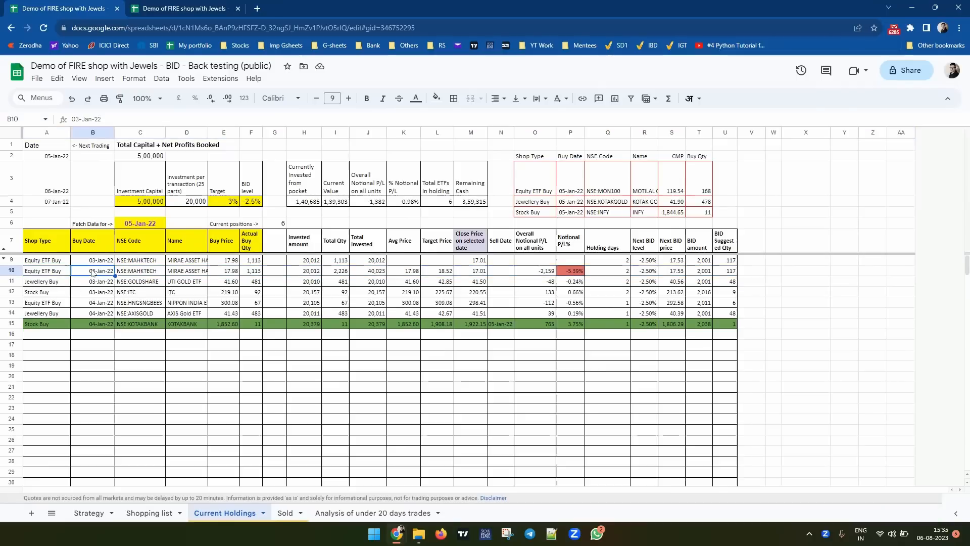
left_click(52, 275)
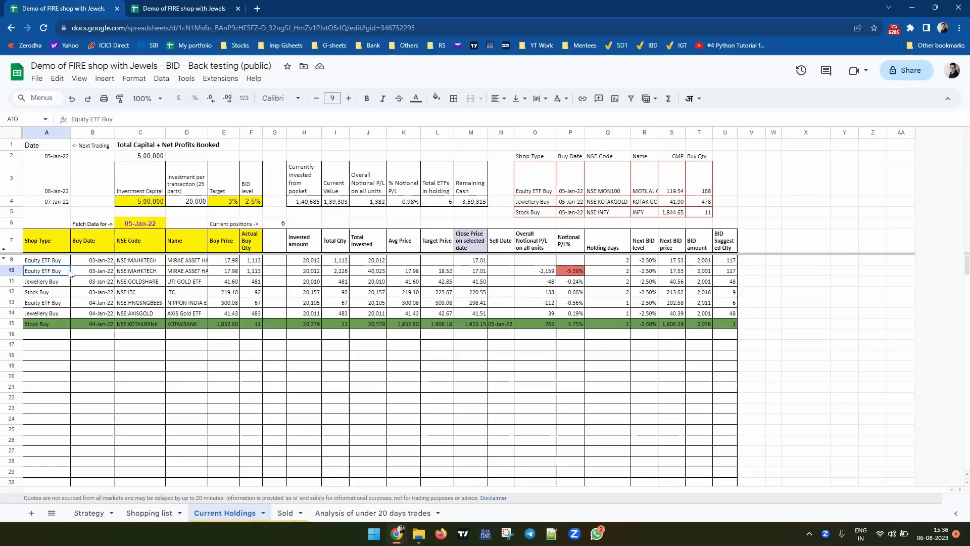
left_click(91, 274)
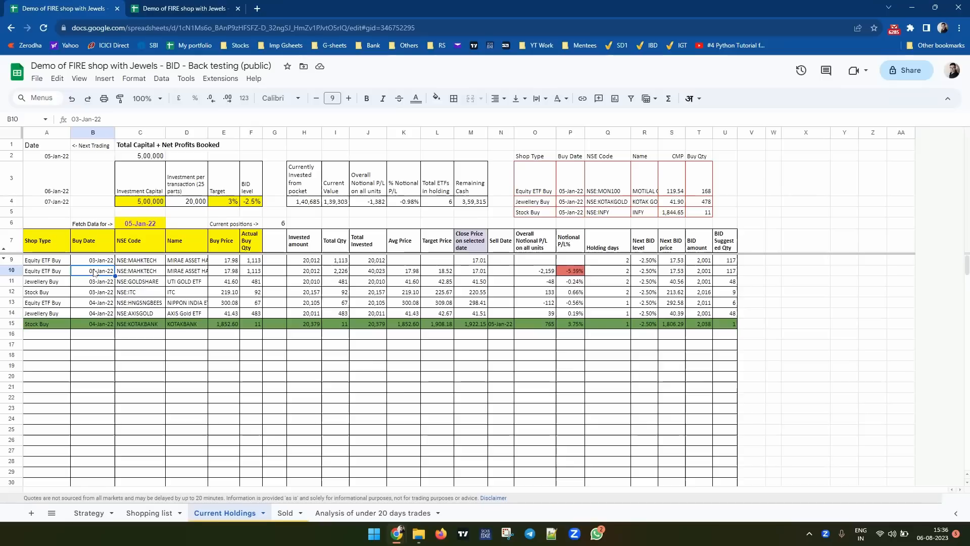
double_click(94, 273)
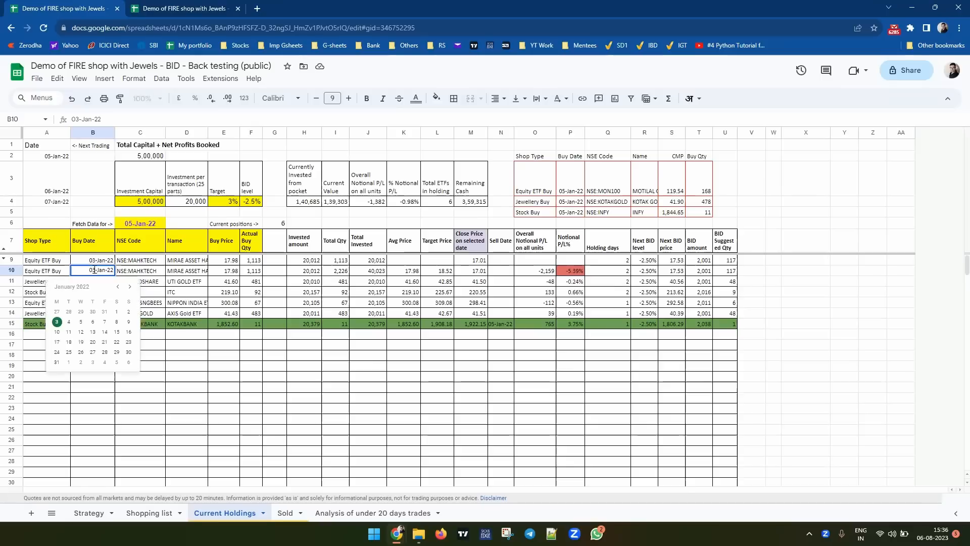
left_click(82, 323)
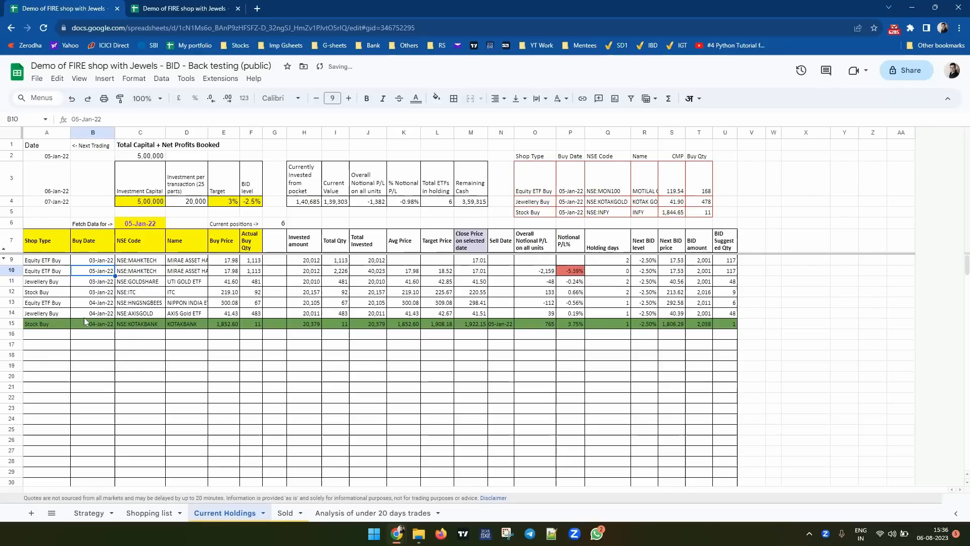
Step: Clear the copied price and quantity in E10:F10, and enter the selected date's close price of 17.01 as the Buy Price
left_click(137, 273)
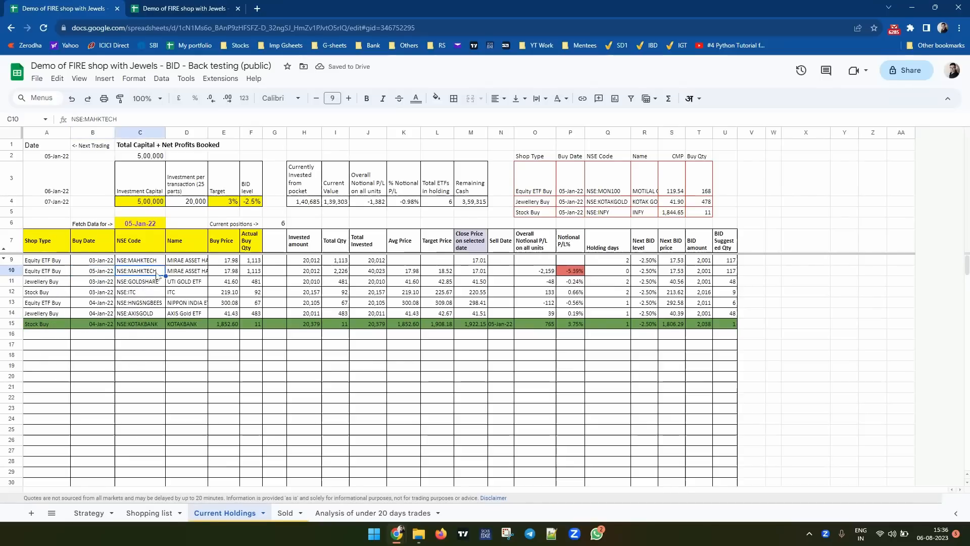
left_click(177, 273)
left_click(223, 273)
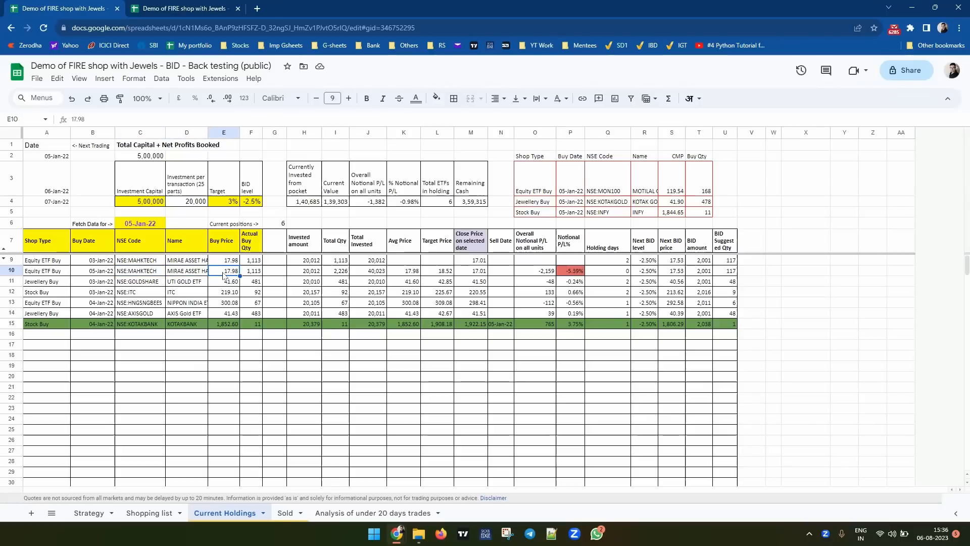
key("shift+Right")
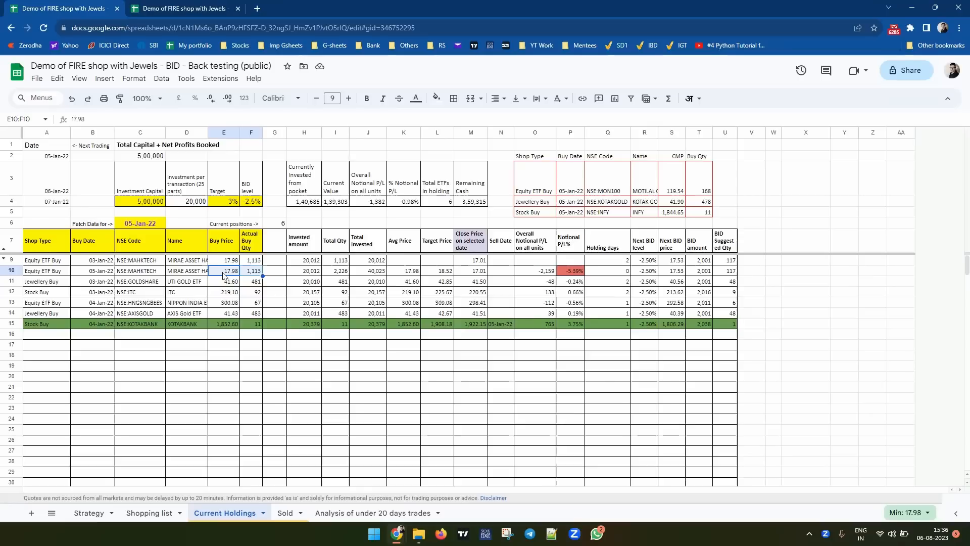
key("Delete")
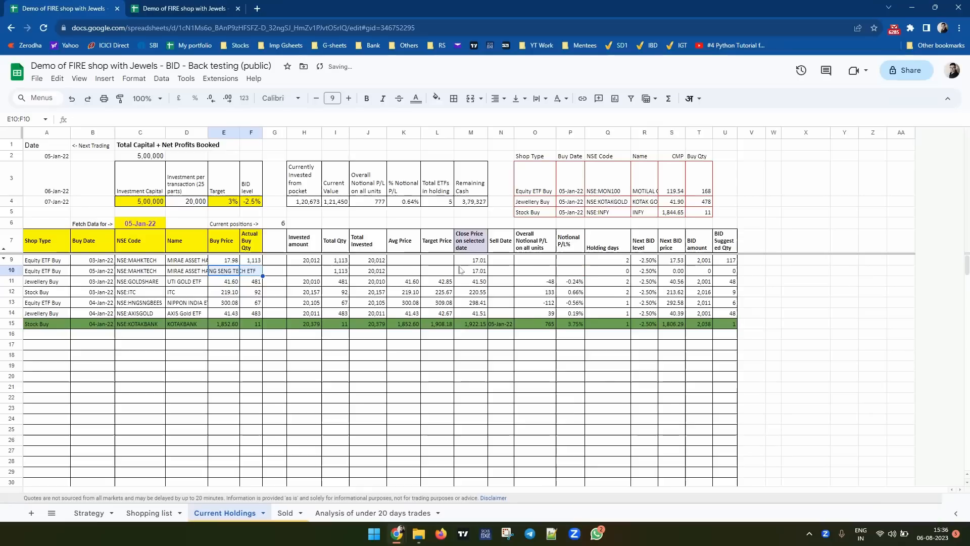
left_click(480, 271)
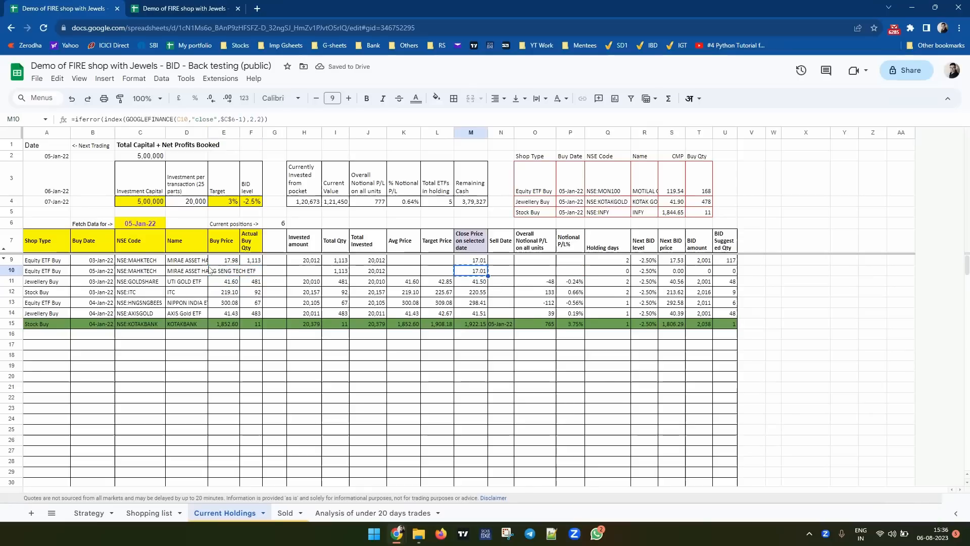
left_click(226, 273)
type("17.01")
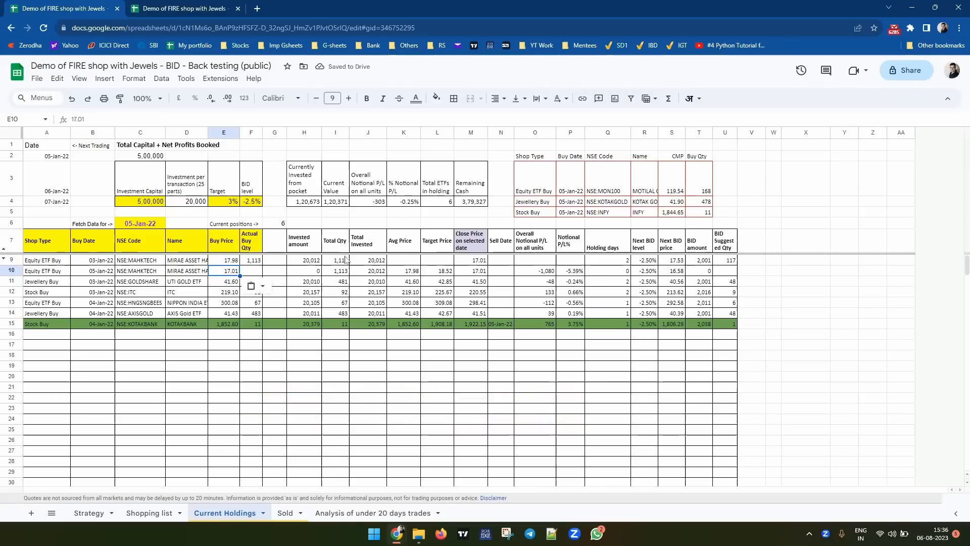
Step: Enter the BID suggested quantity of 117 from U9 as the Actual Buy Qty in row 10
left_click(725, 262)
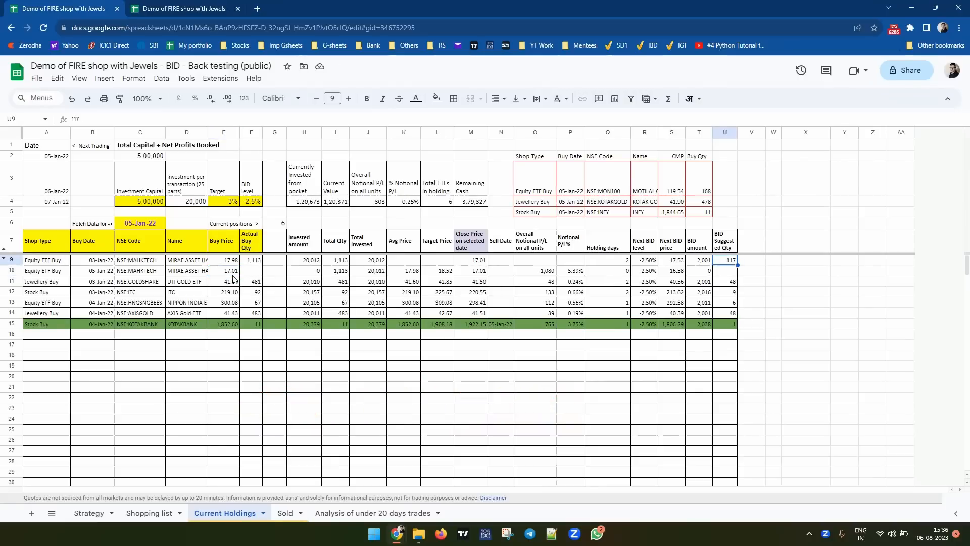
left_click(252, 271)
type("117")
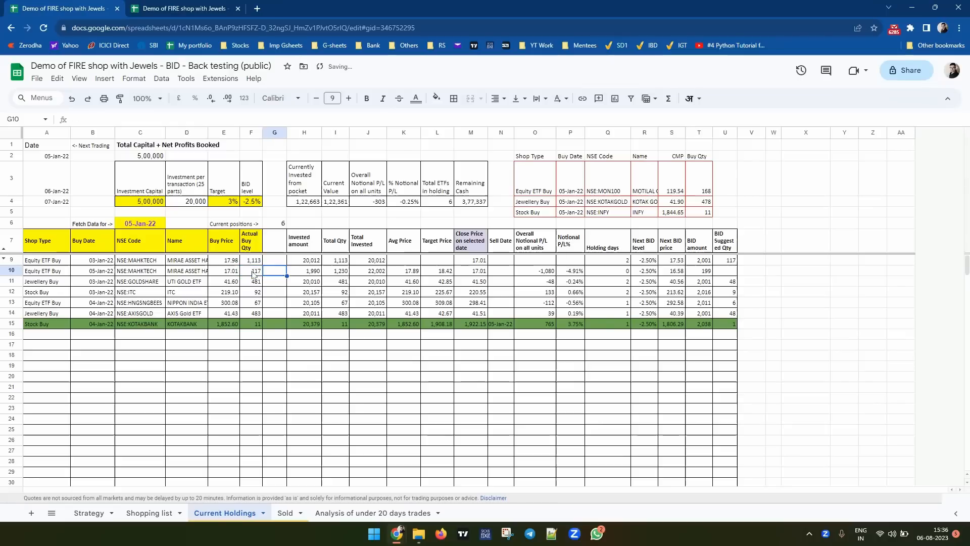
left_click(731, 262)
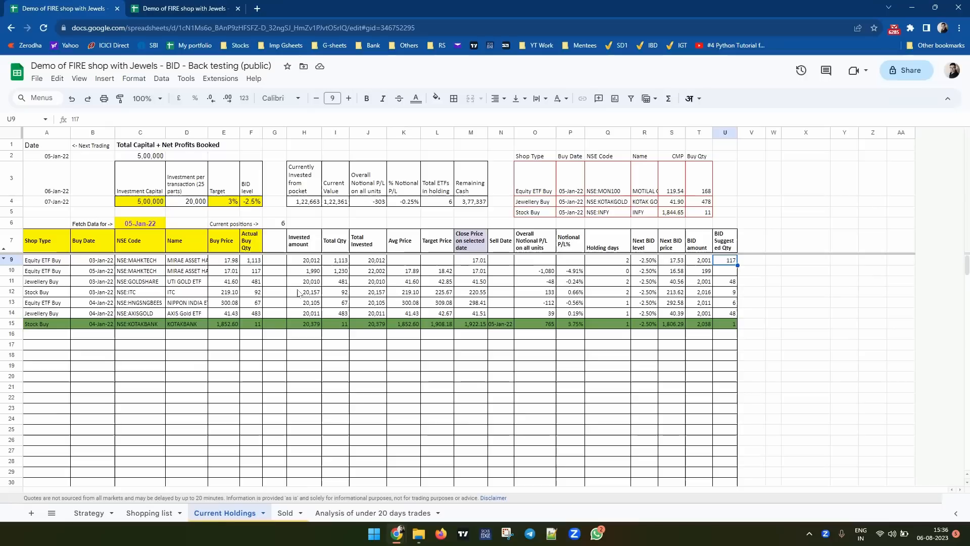
Step: Examine the NSE:MAHKTECH averaging row and the green NSE:KOTAKBANK row, and check which columns the Sold sheet takes from Current Holdings
left_click(308, 277)
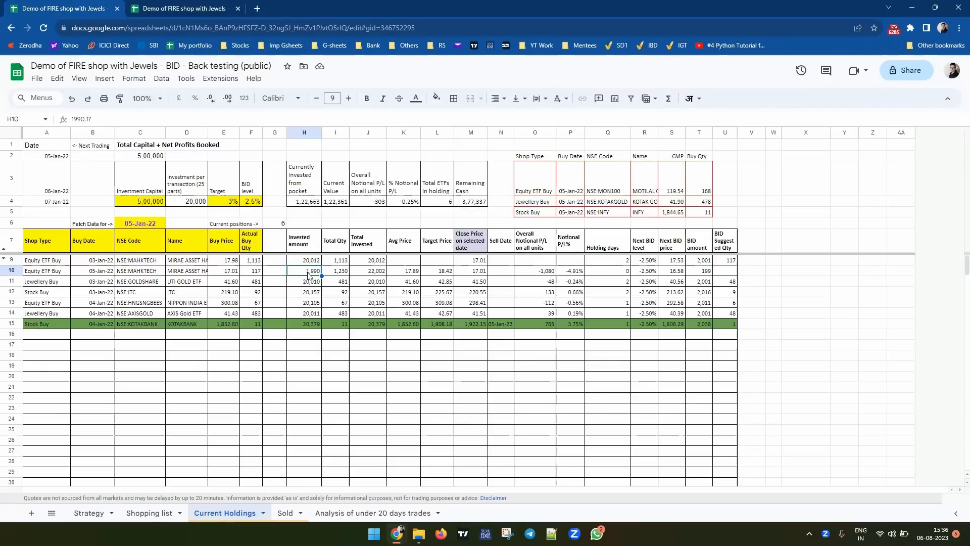
left_click(135, 271)
left_click(140, 338)
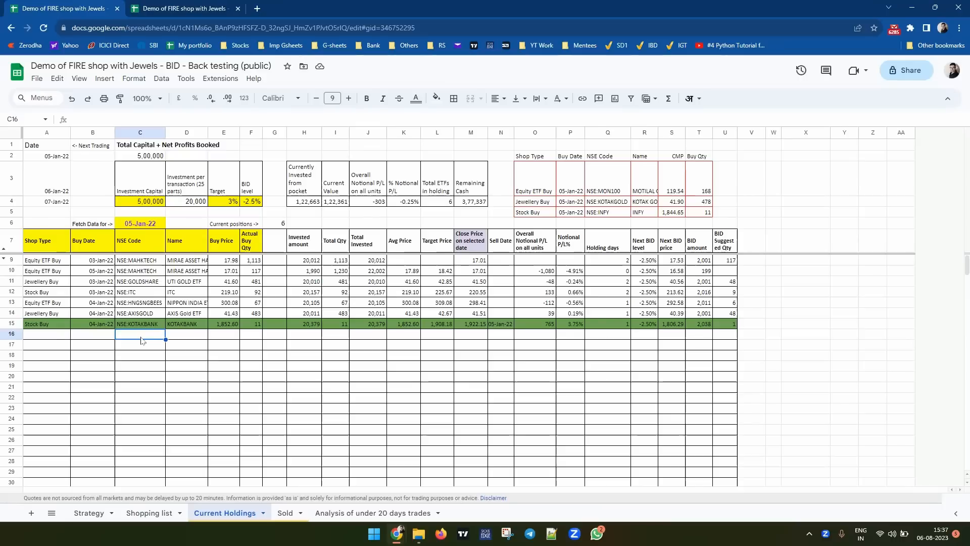
left_click(137, 274)
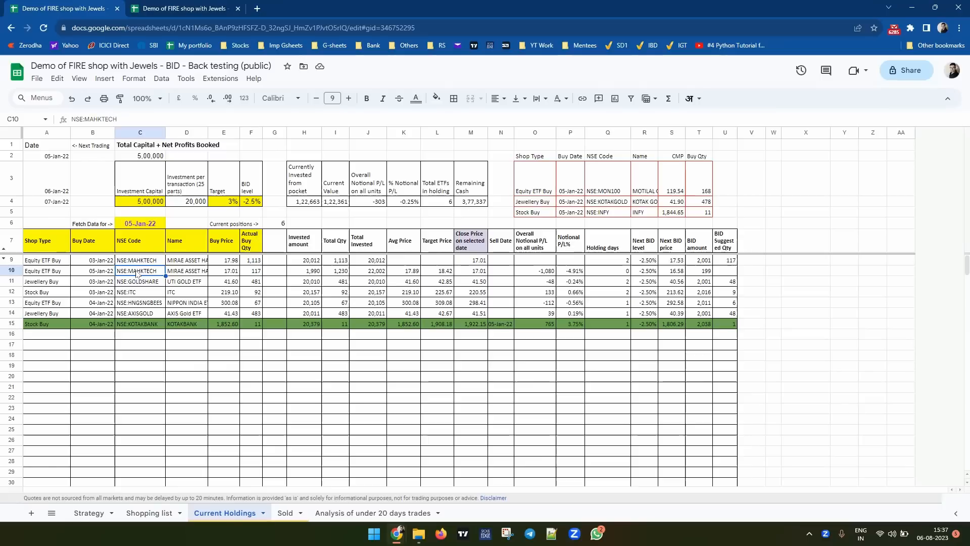
left_click(126, 326)
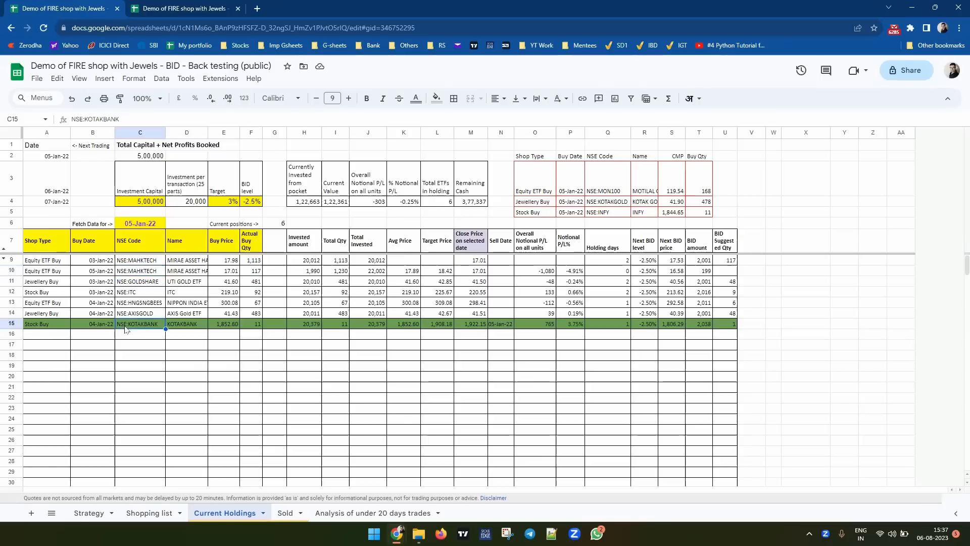
left_click(284, 513)
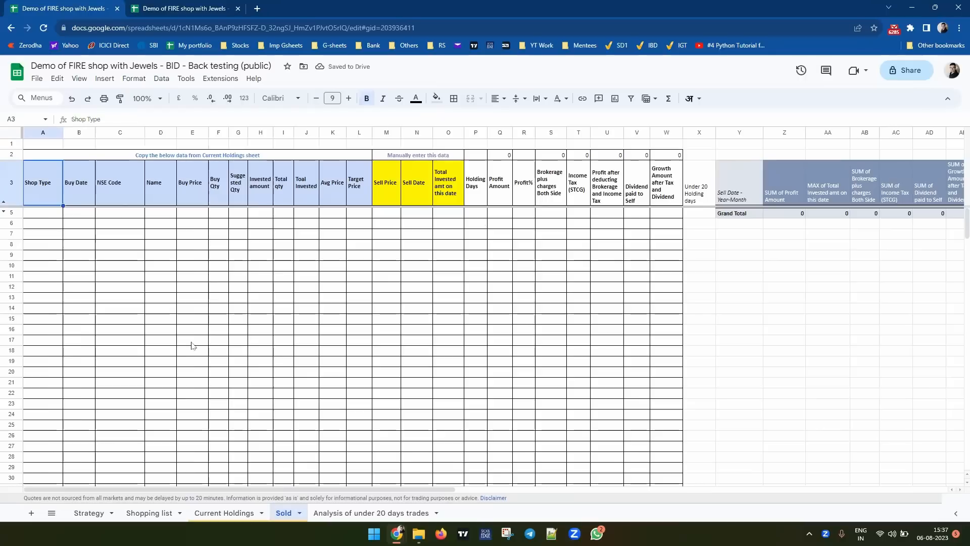
left_click(194, 157)
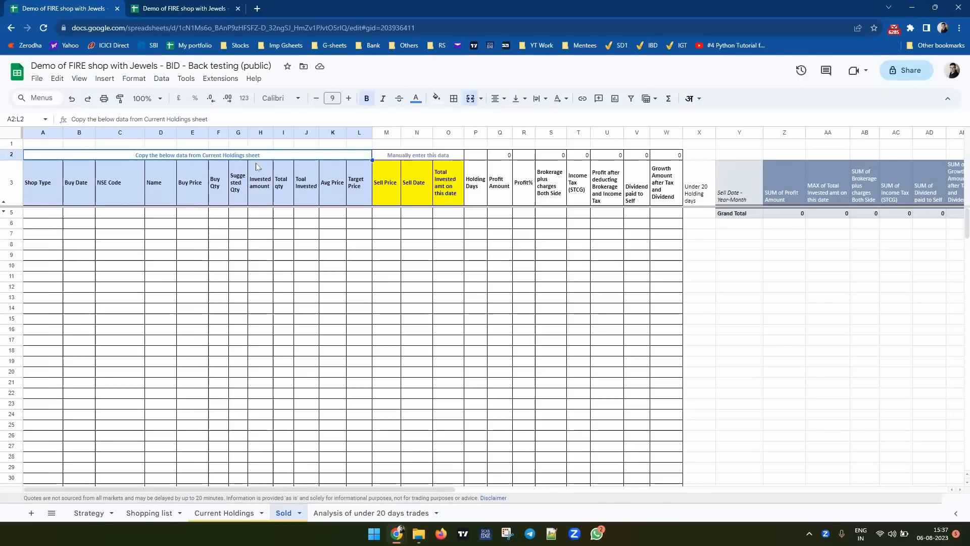
left_click(45, 186)
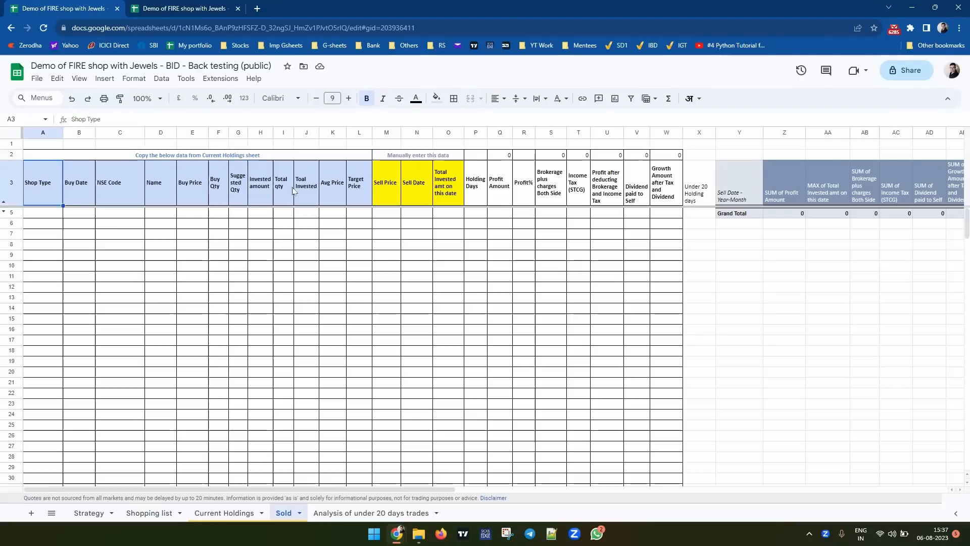
left_click(357, 190)
left_click(222, 514)
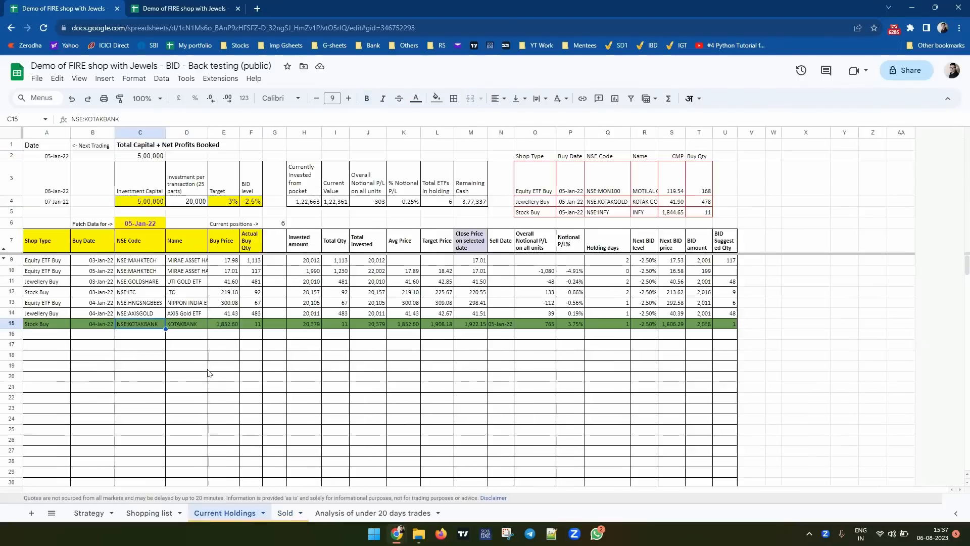
Step: Copy the NSE:KOTAKBANK holding in A15:N15 of Current Holdings into the Sold sheet starting at A5
left_click_drag(37, 326, 498, 326)
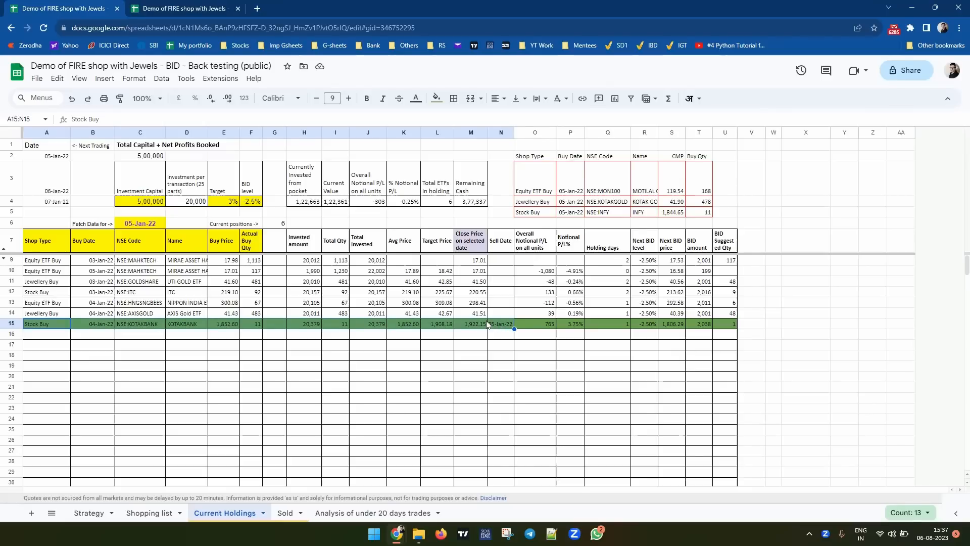
key("ctrl+c")
left_click(285, 514)
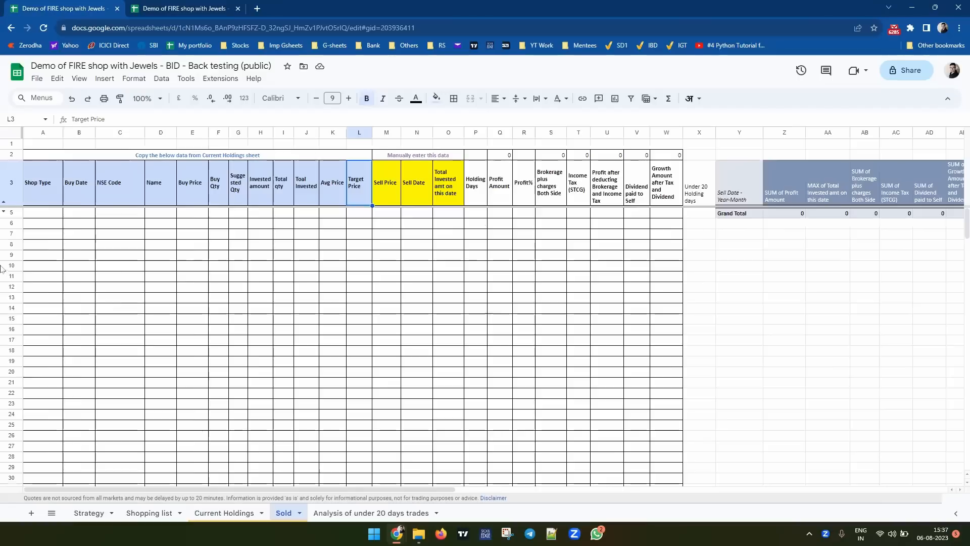
left_click(39, 216)
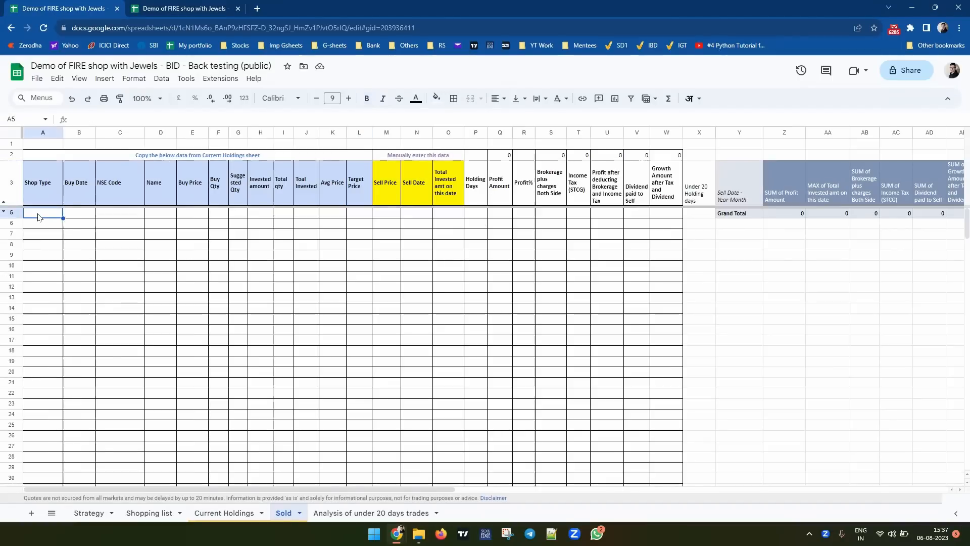
key("ctrl+v")
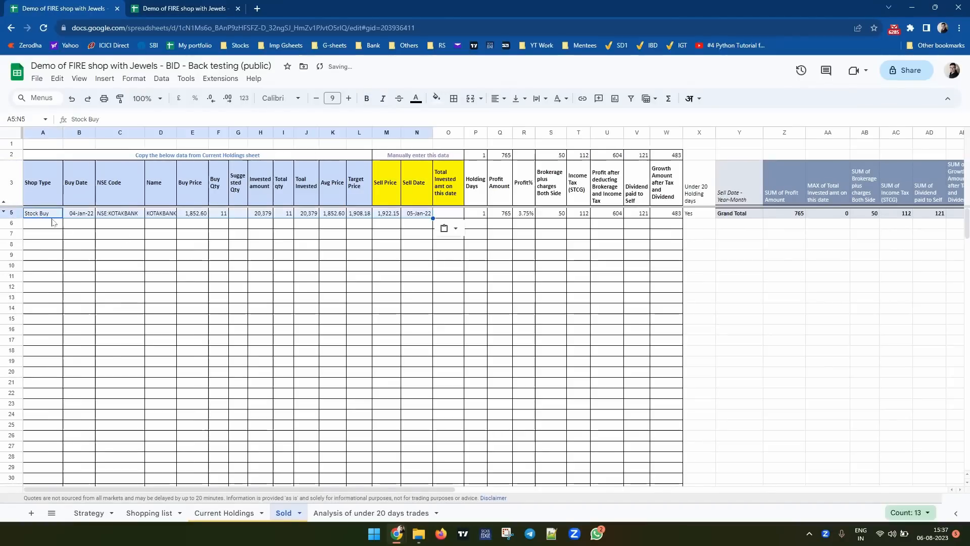
Step: Check the Sell Price, Sell Date and Total Invested amount columns of the Sold entry, comparing them with Current Holdings
left_click(381, 214)
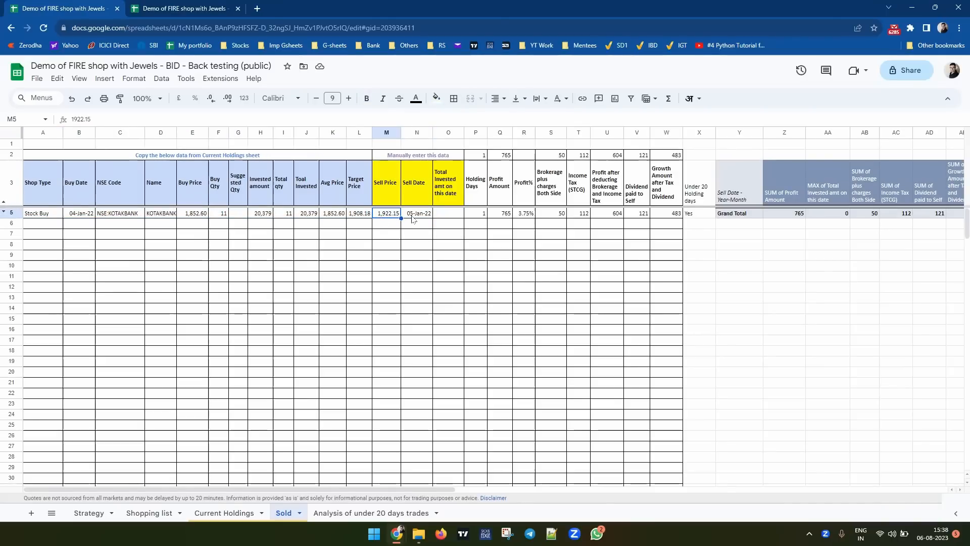
left_click(234, 511)
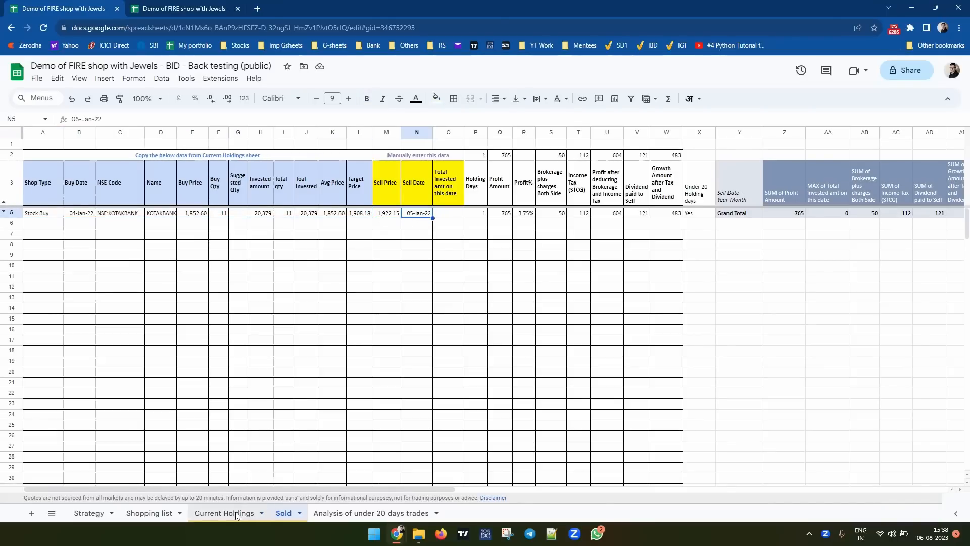
left_click(489, 325)
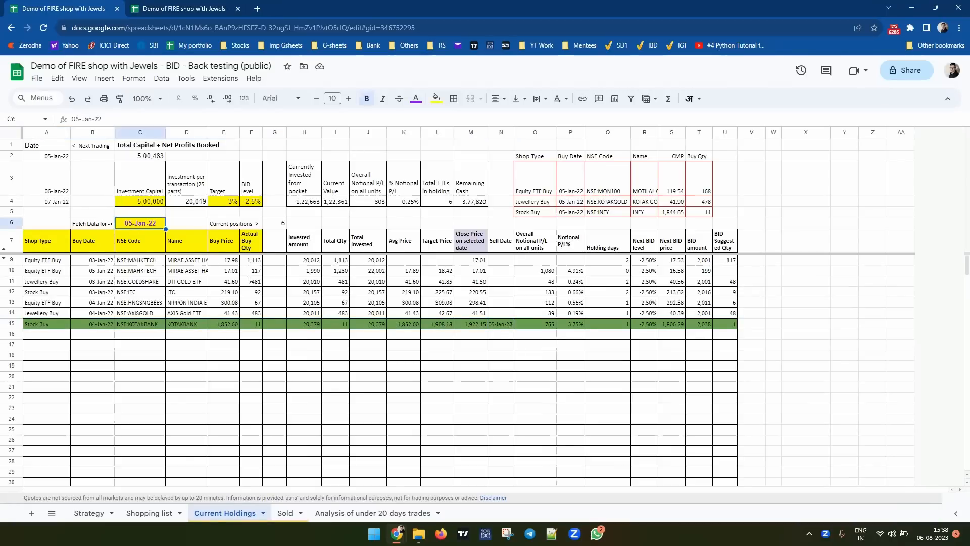
left_click(285, 513)
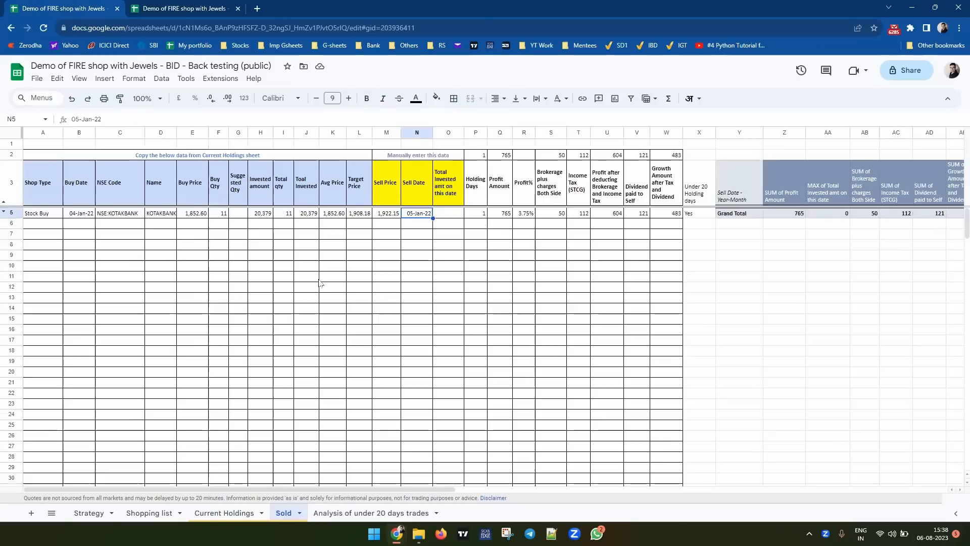
left_click(388, 216)
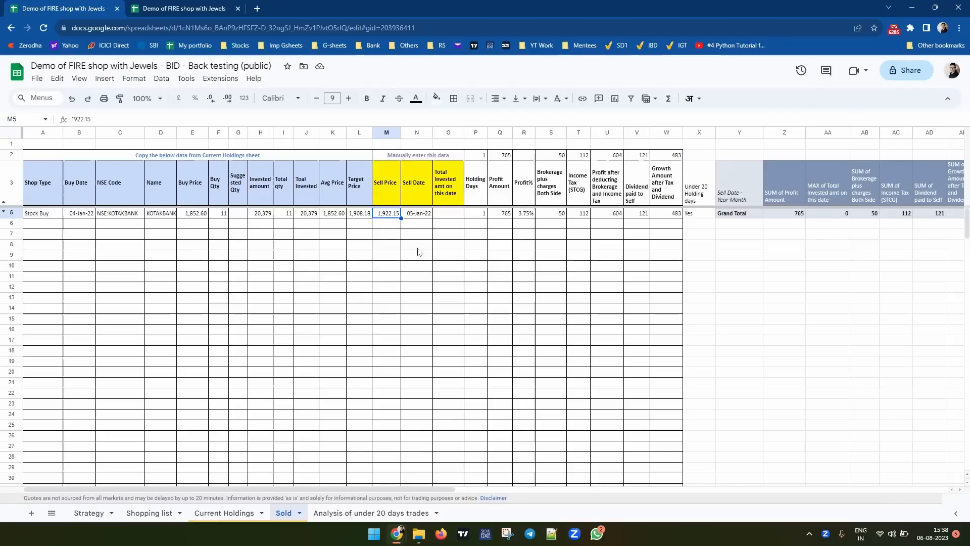
left_click(455, 200)
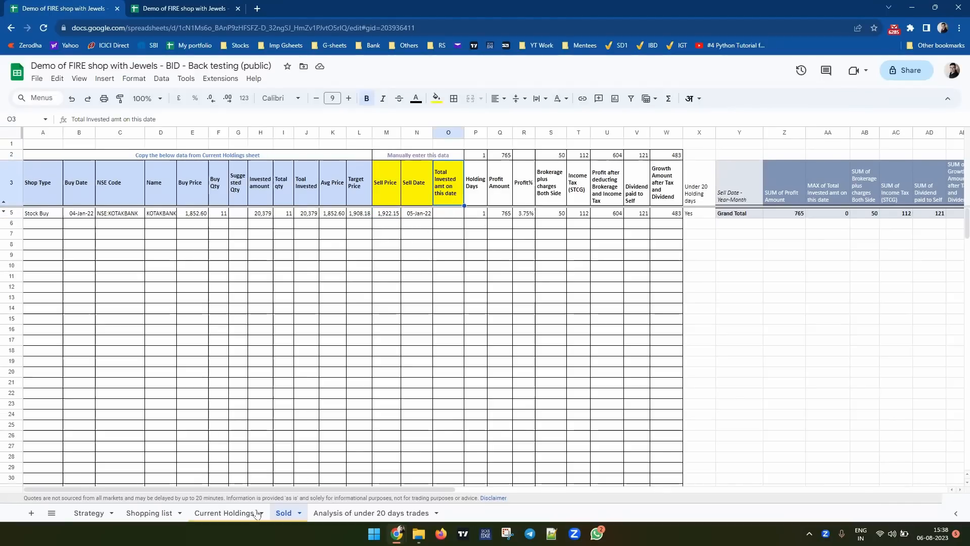
Step: Copy the suggested buys for NSE:MON100, NSE:KOTAKGOLD and NSE:INFY from O3:T5 of Current Holdings and paste them as values from A16
left_click(226, 514)
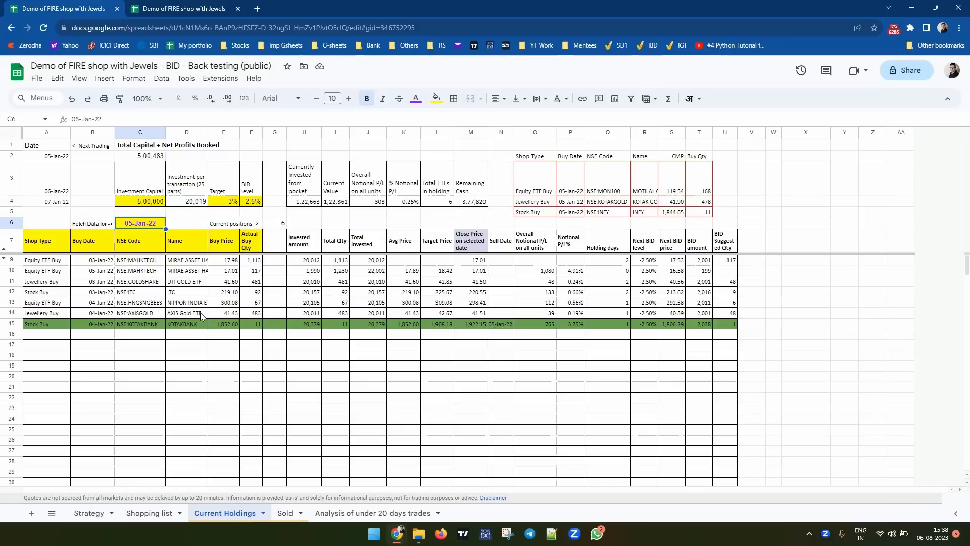
left_click_drag(528, 185, 699, 216)
key("ctrl+c")
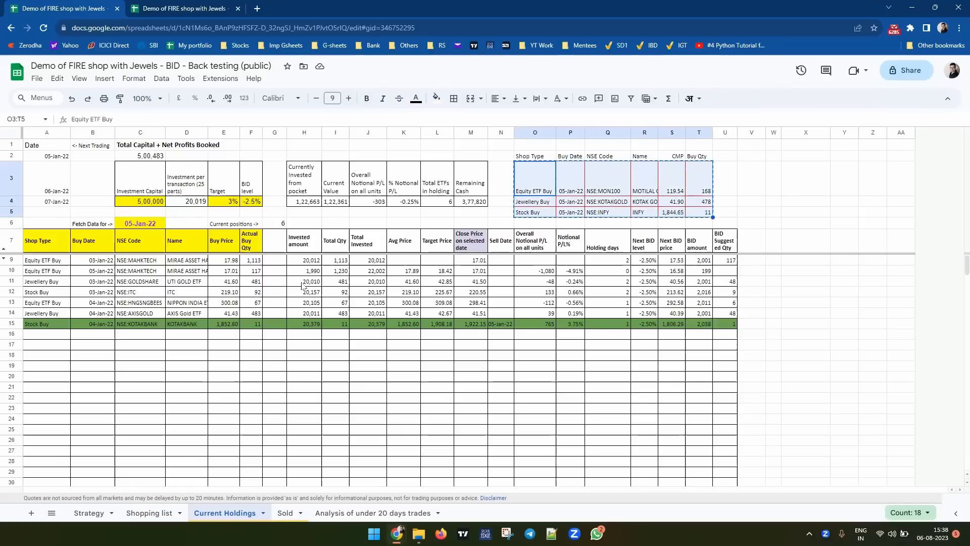
left_click(43, 335)
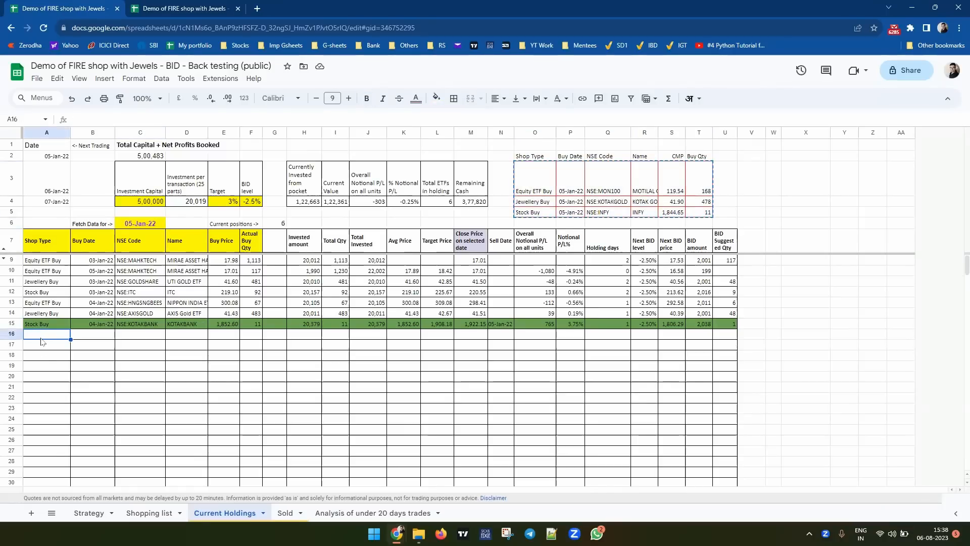
key("ctrl+shift+v")
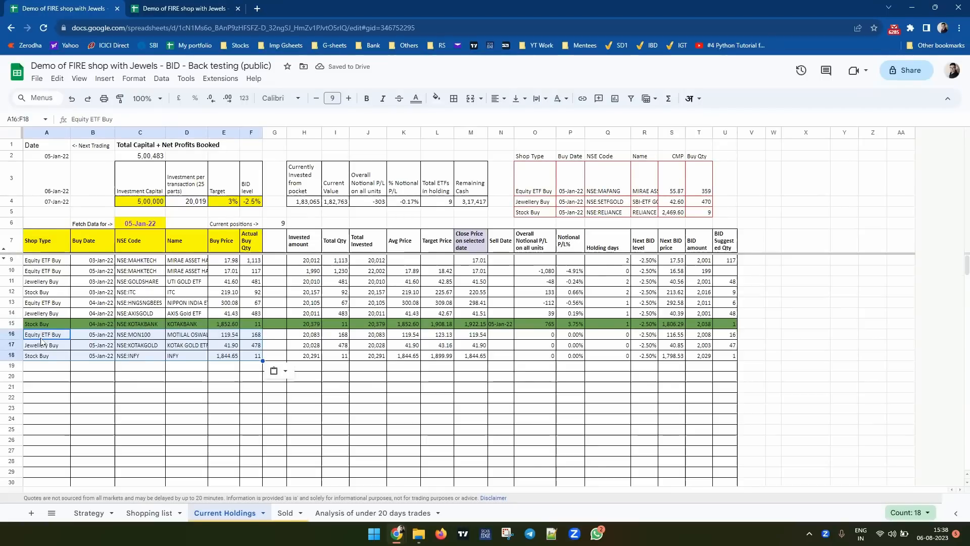
Step: Copy the currently invested amount from H4 of Current Holdings and paste it as a value into O5 of the Sold sheet
left_click(279, 224)
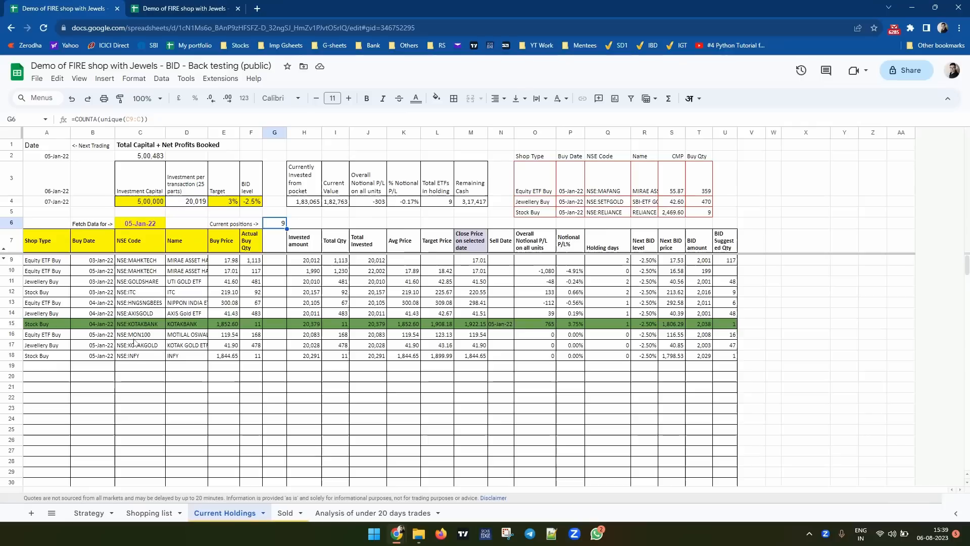
left_click(304, 205)
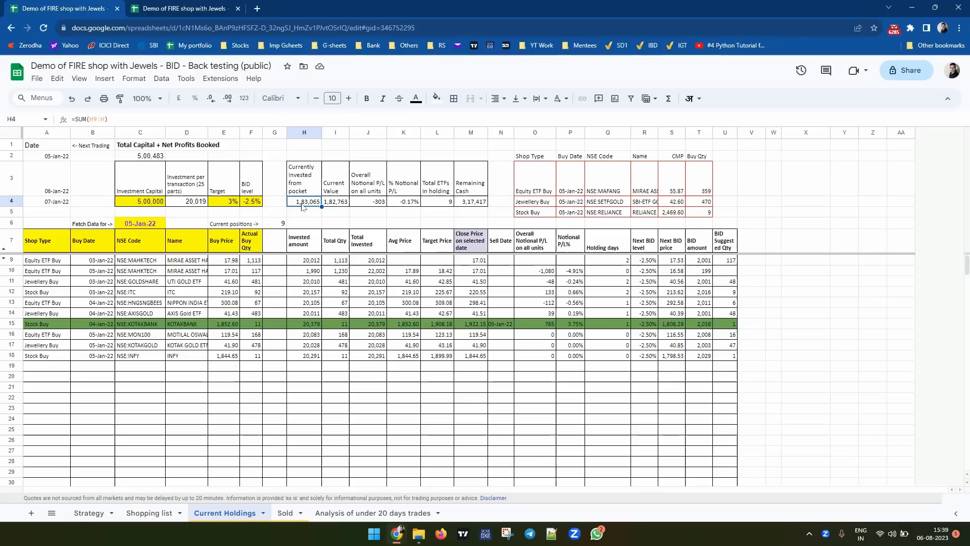
left_click(285, 513)
right_click(445, 217)
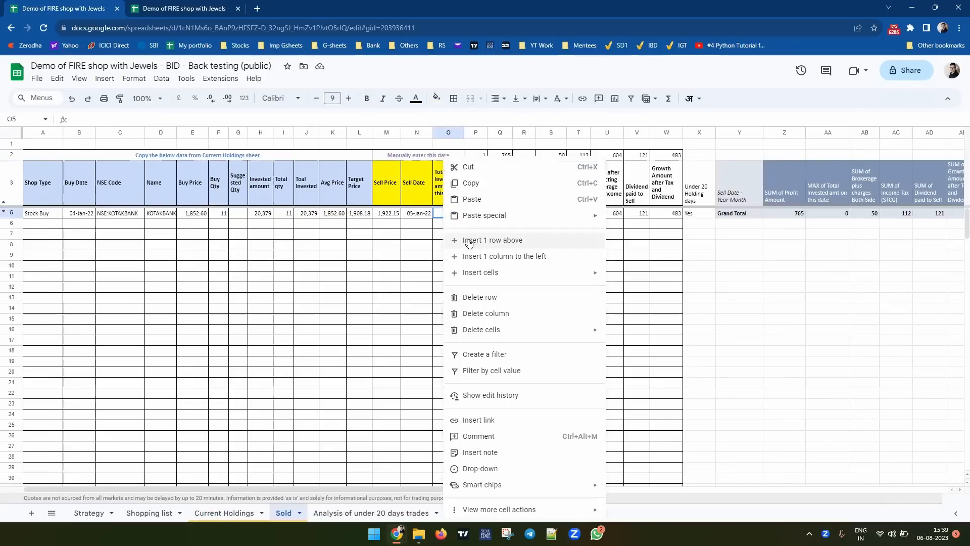
mouse_move(480, 216)
left_click(610, 219)
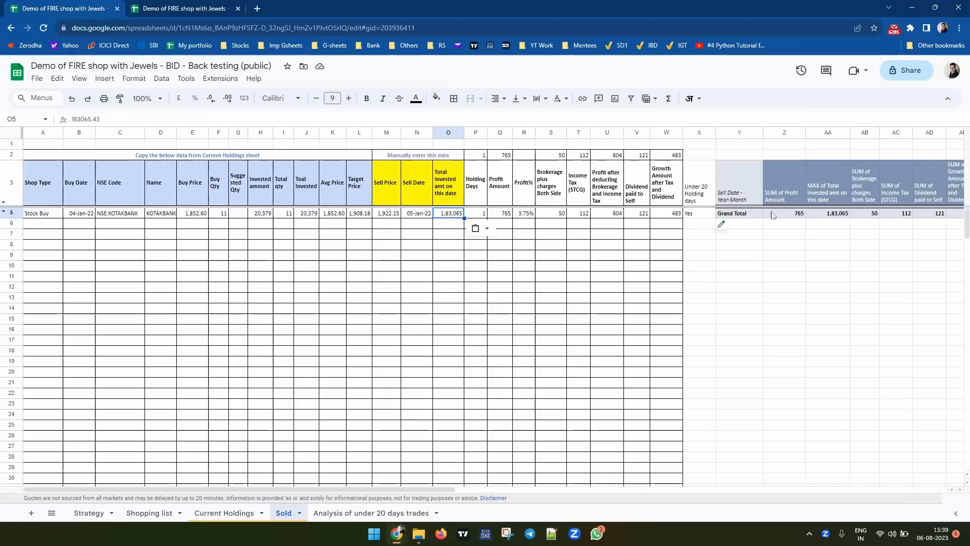
left_click_drag(432, 490, 596, 490)
left_click_drag(506, 490, 344, 491)
Step: Delete the sold NSE:KOTAKBANK row 15 from the Current Holdings sheet
left_click(223, 513)
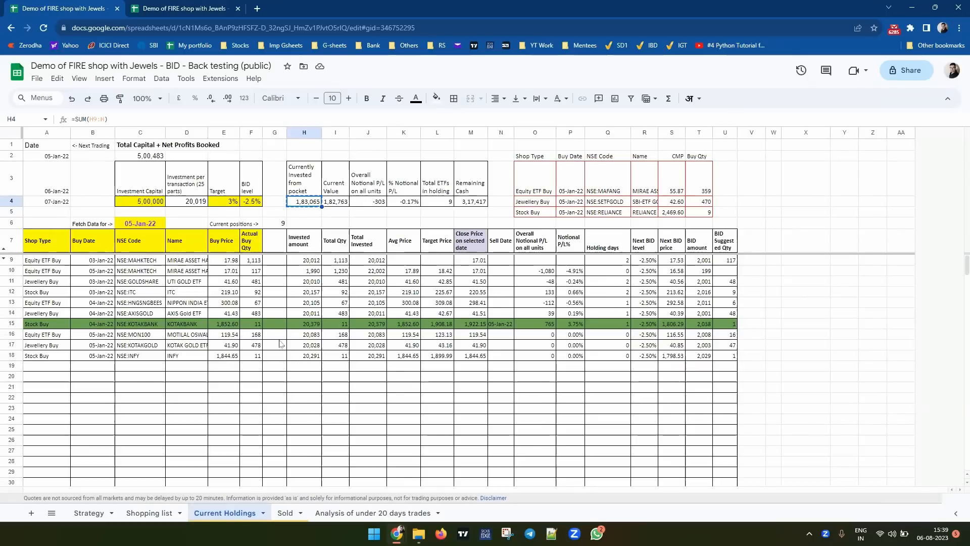
right_click(9, 325)
left_click(146, 370)
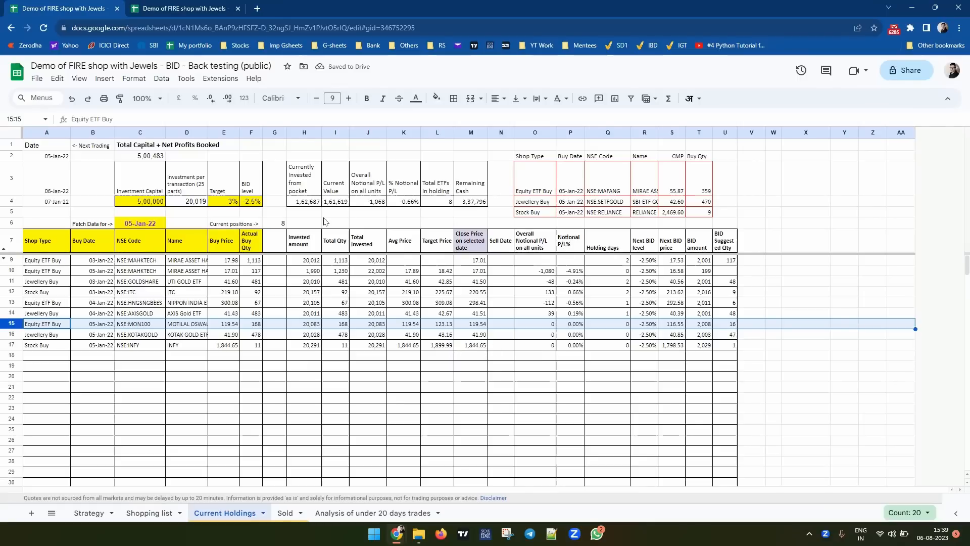
Step: Set the fetch date to 06-Jan-22 and paste the suggested NSE:MAFANG, NSE:ICICIGOLD and NSE:RELIANCE buys as values from A18
double_click(131, 224)
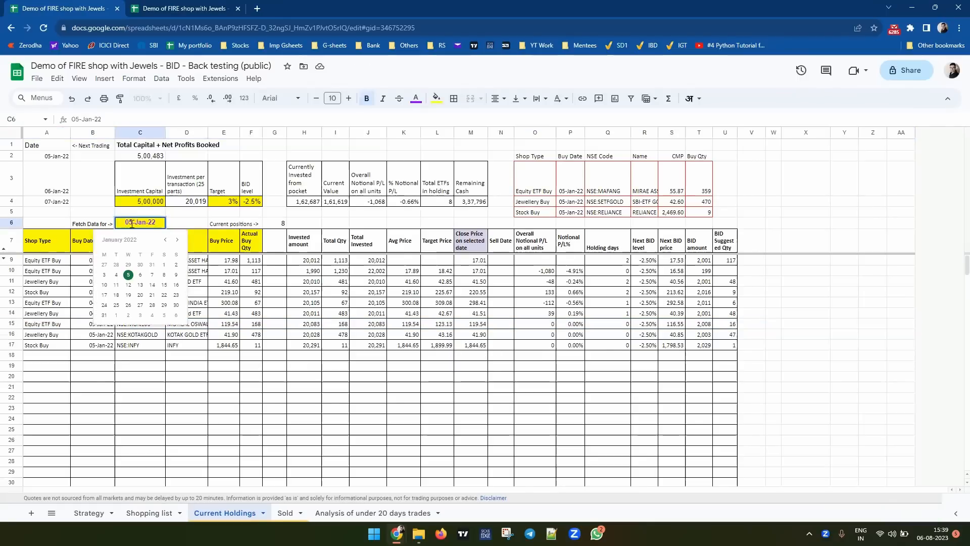
left_click(141, 276)
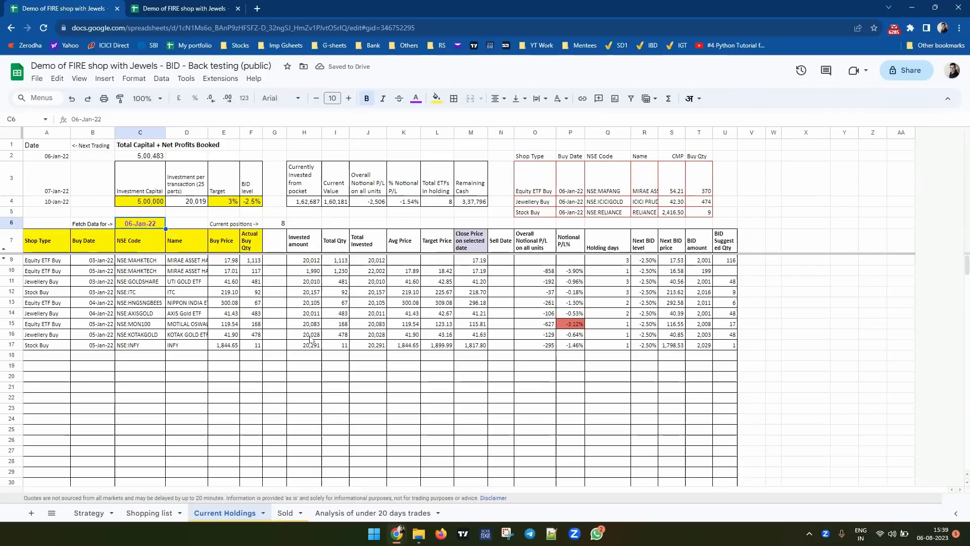
left_click_drag(526, 177, 693, 216)
key("ctrl+c")
left_click(45, 358)
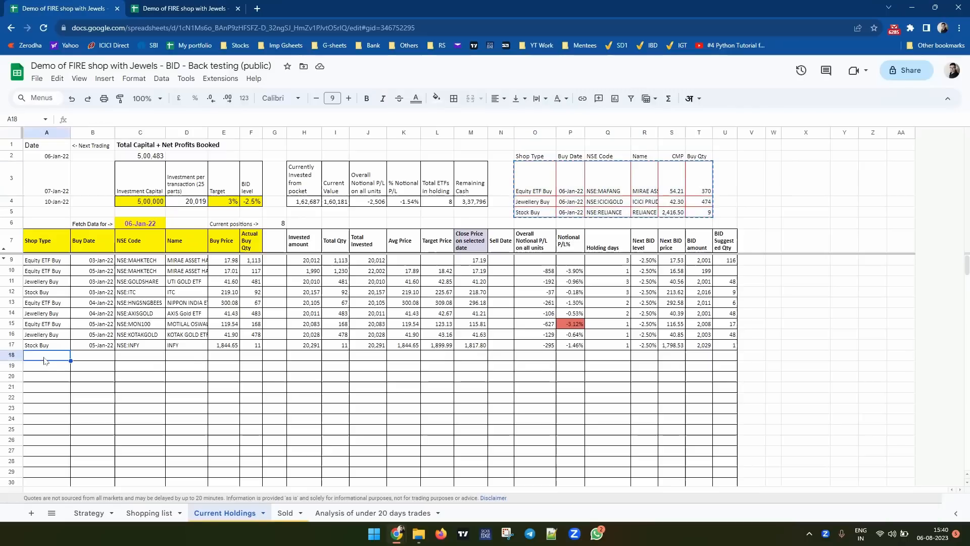
key("ctrl+shift+v")
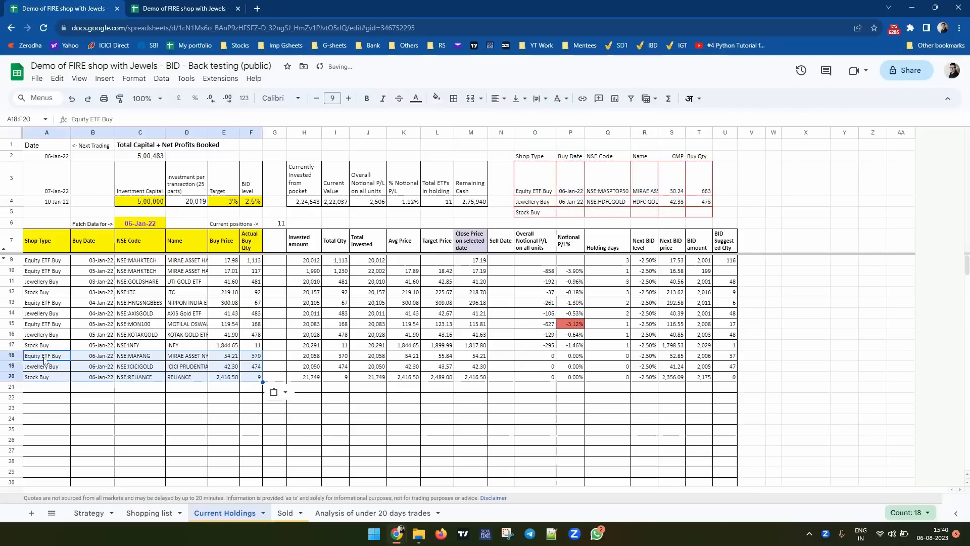
Step: Insert a row directly below the NSE:MON100 holding in row 15 and fill it with a copy of that holding's row
right_click(11, 335)
left_click(57, 151)
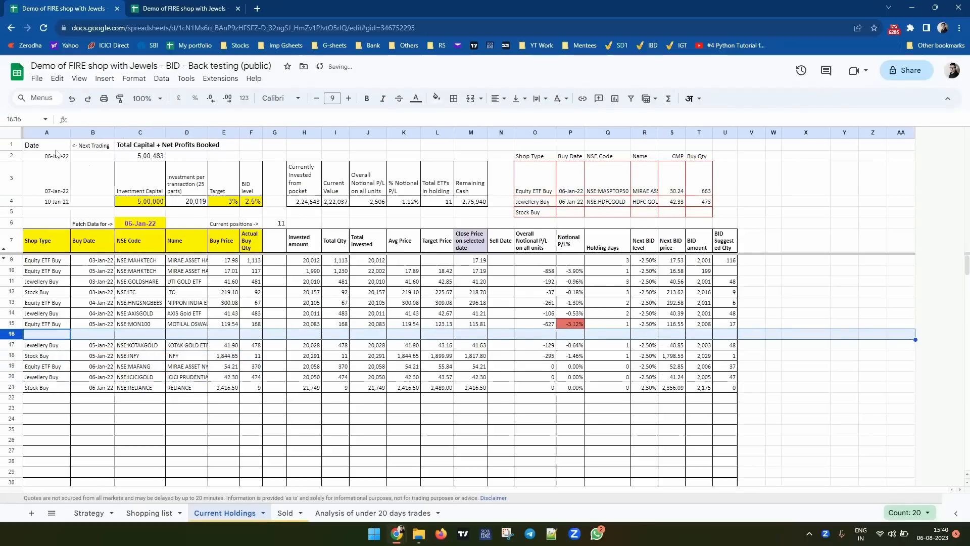
key("ctrl+d")
Step: Set the buy date of the new NSE:MON100 row 16 to 06-Jan-22 and replace its buy price with the day's close, 115.81, clearing the old quantity
key("Right")
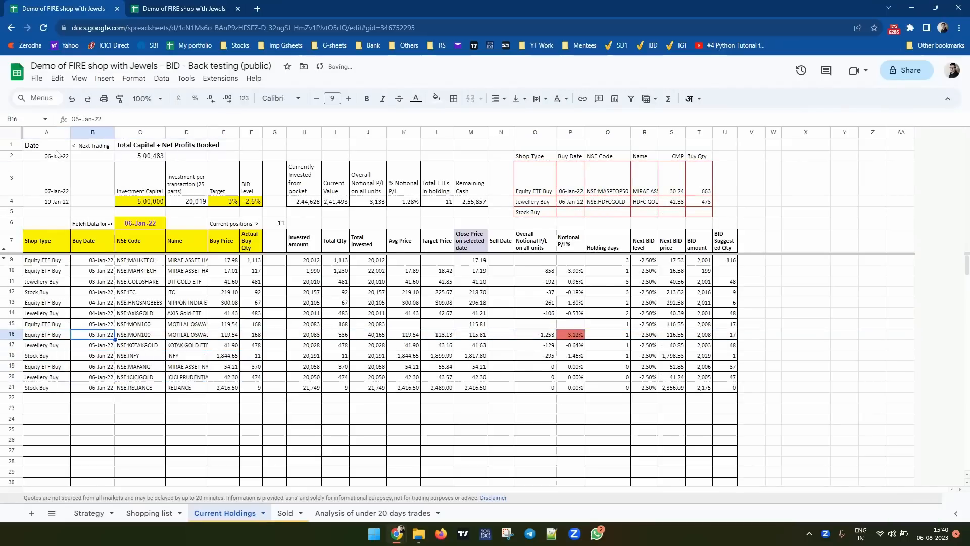
double_click(99, 336)
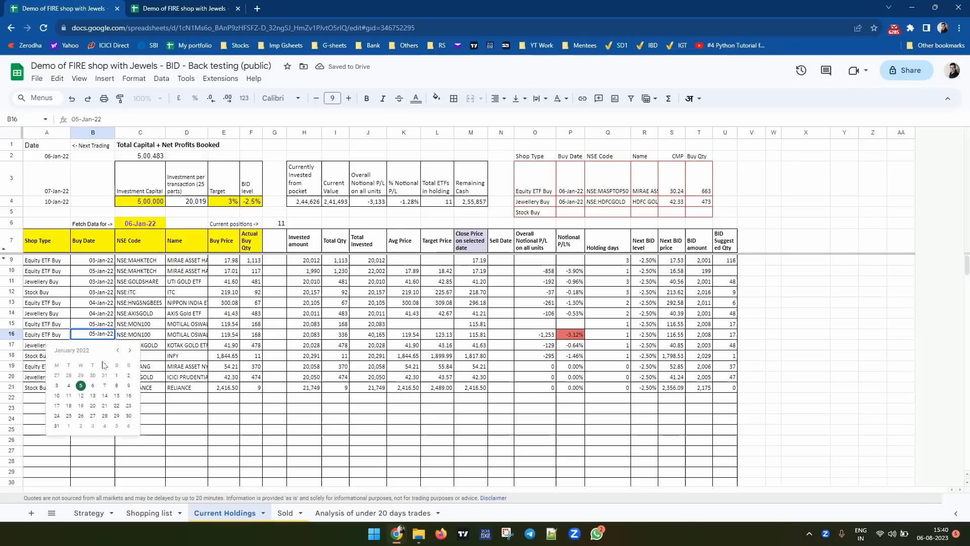
left_click(91, 386)
left_click_drag(225, 336, 249, 335)
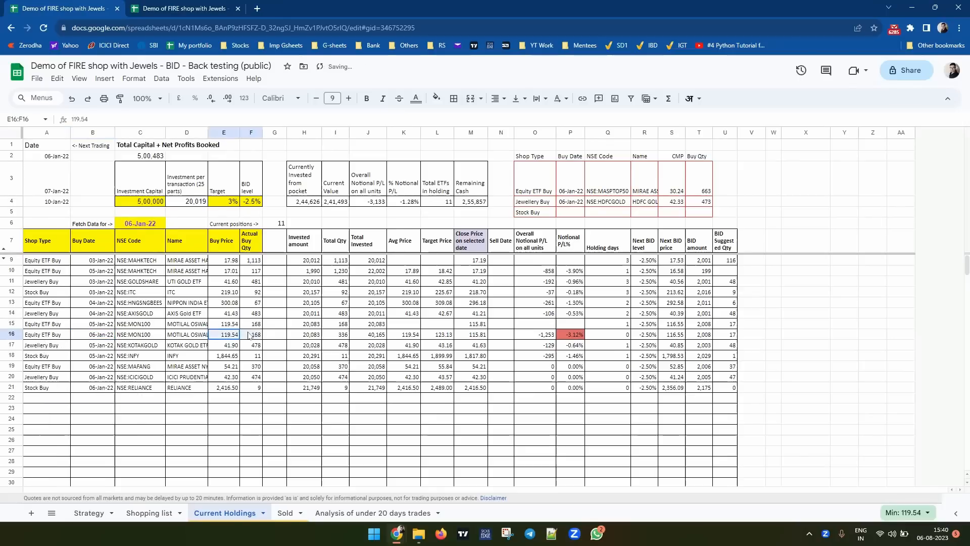
key("Delete")
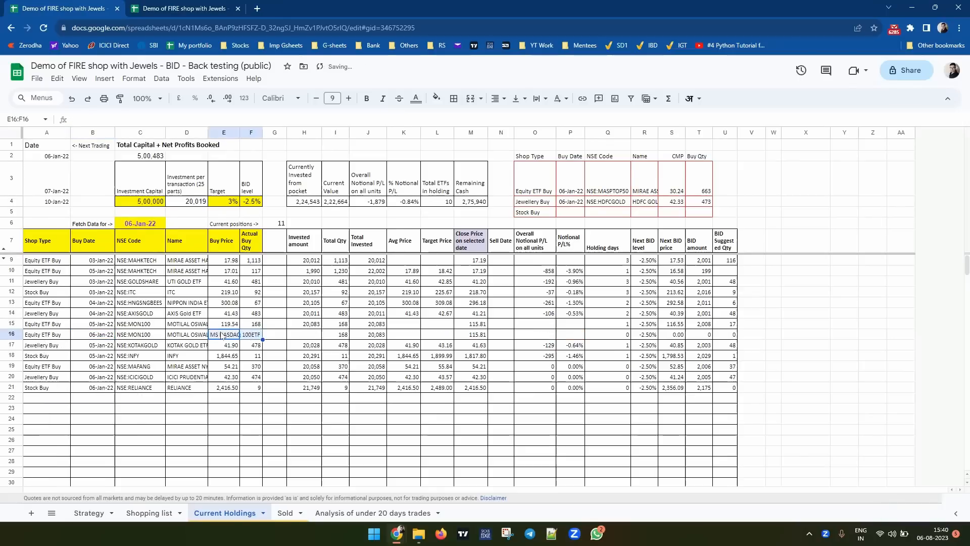
left_click(475, 336)
left_click(231, 335)
key("ctrl+shift+v")
Step: Copy the BID suggested quantity of 17 from U15 and paste it as a value into the actual buy quantity cell F16
key("Right")
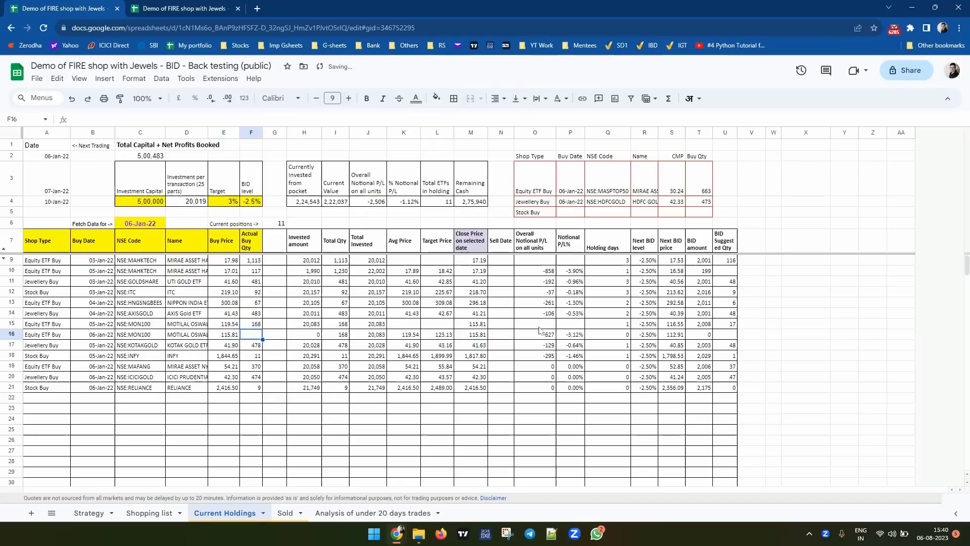
left_click(730, 324)
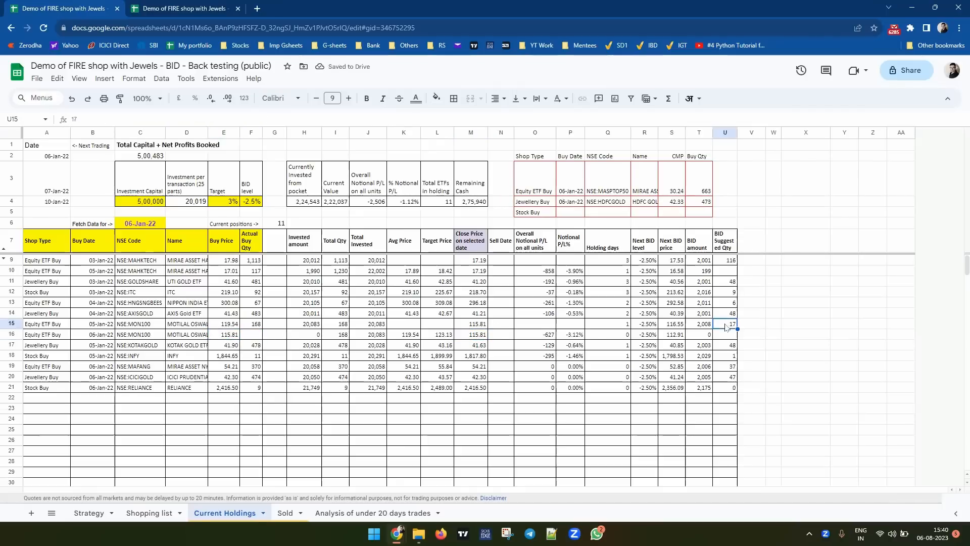
key("ctrl+c")
left_click(249, 336)
key("ctrl+shift+v")
left_click(309, 335)
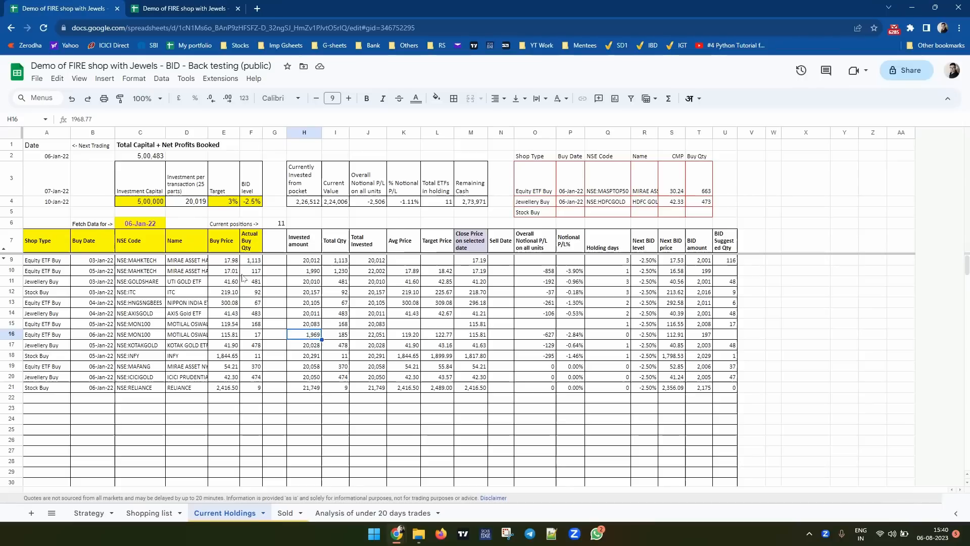
Step: Try an actual buy quantity of 18 for the NSE:MON100 averaging buy in F16, and set it back to 17
left_click(253, 244)
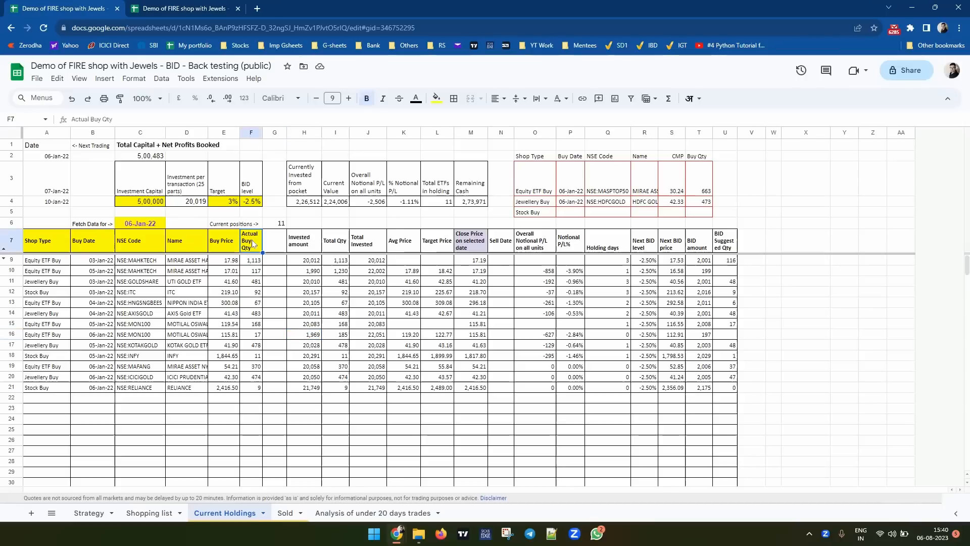
left_click(723, 248)
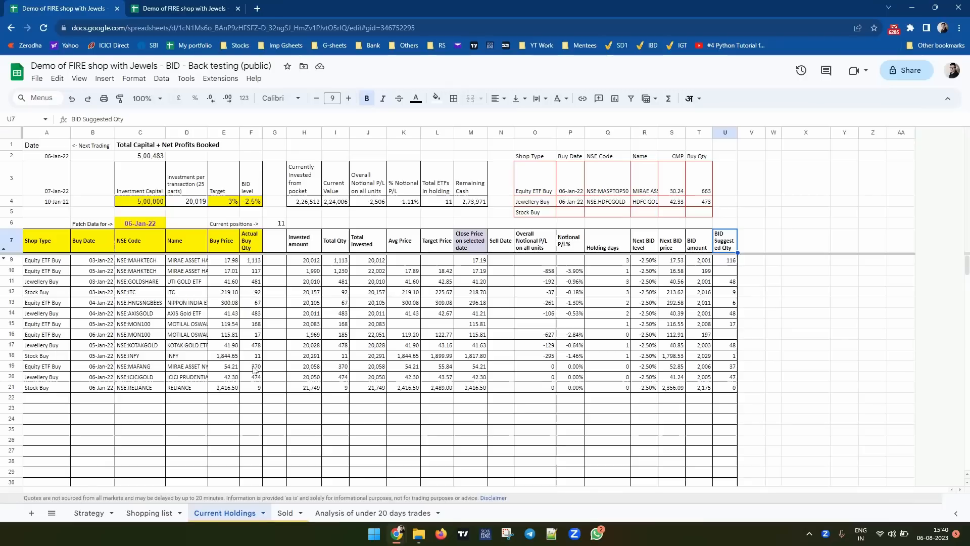
left_click(314, 333)
left_click(257, 333)
type("18")
key("Tab")
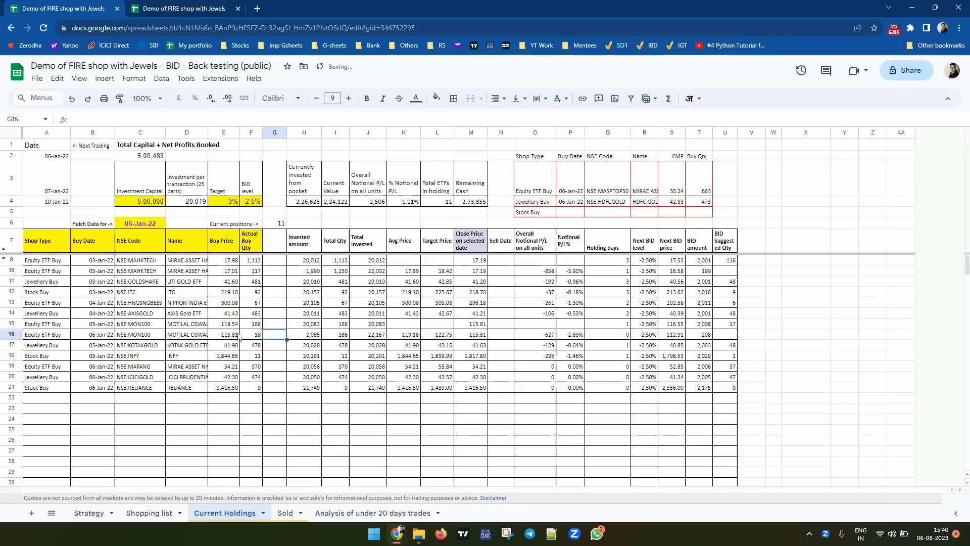
left_click(249, 337)
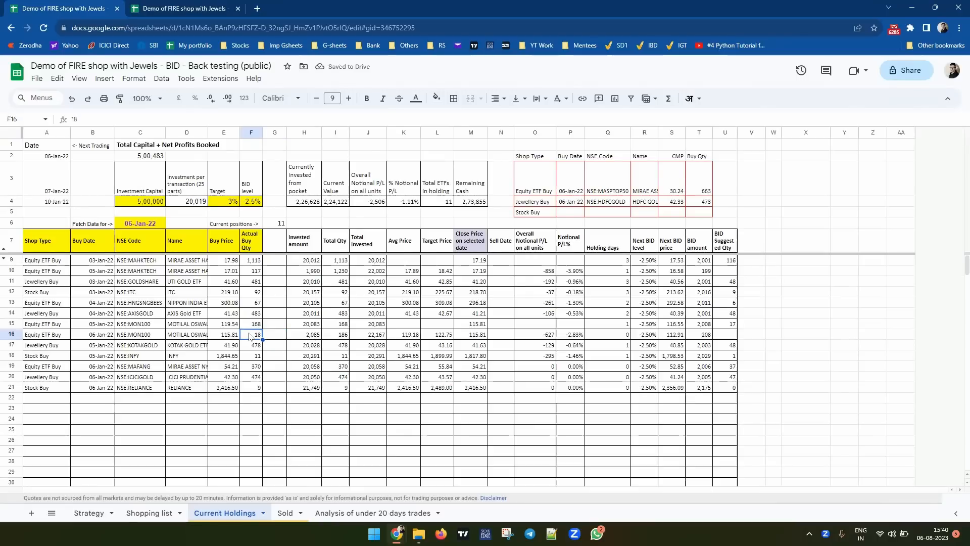
left_click(229, 337)
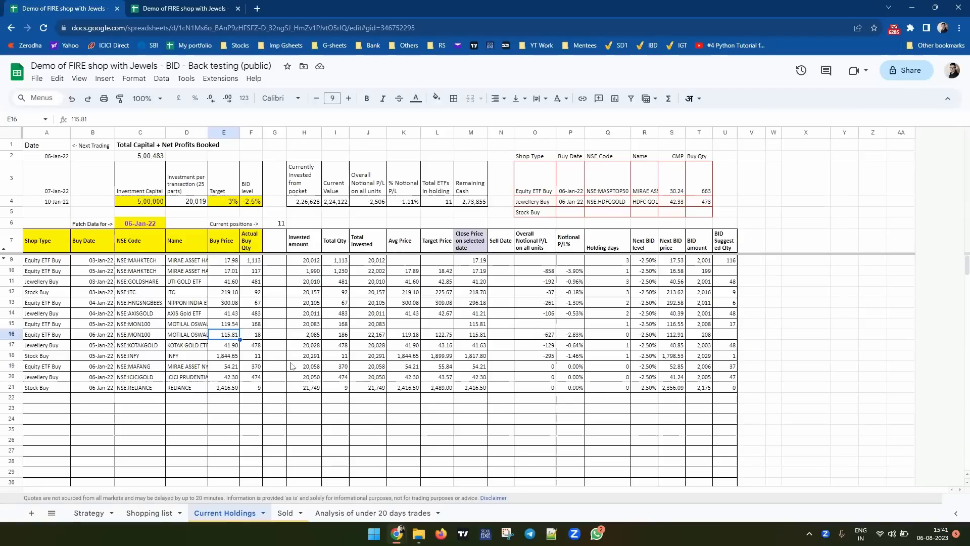
left_click(256, 335)
type("17")
key("Tab")
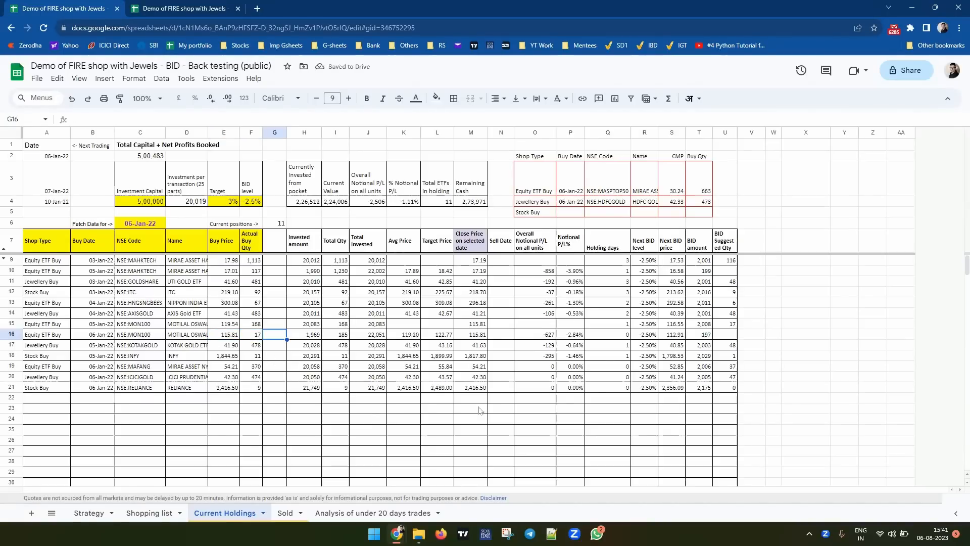
Step: Set the fetch date to 07-Jan-22 and paste the suggested NSE:MASPTOP50, NSE:SETFGOLD and NSE:LT buys as values from A22
double_click(145, 223)
left_click(152, 274)
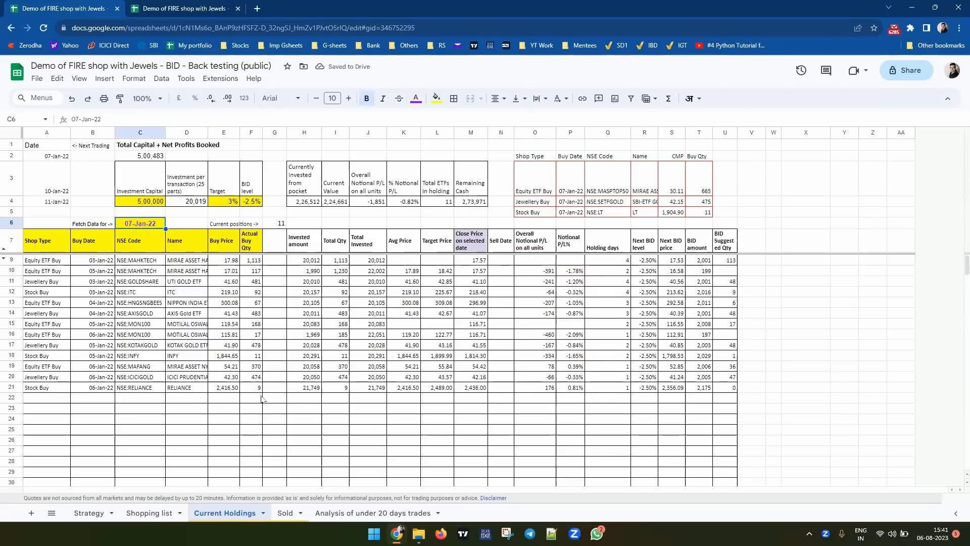
left_click(527, 183)
left_click(699, 212, "shift")
key("ctrl+c")
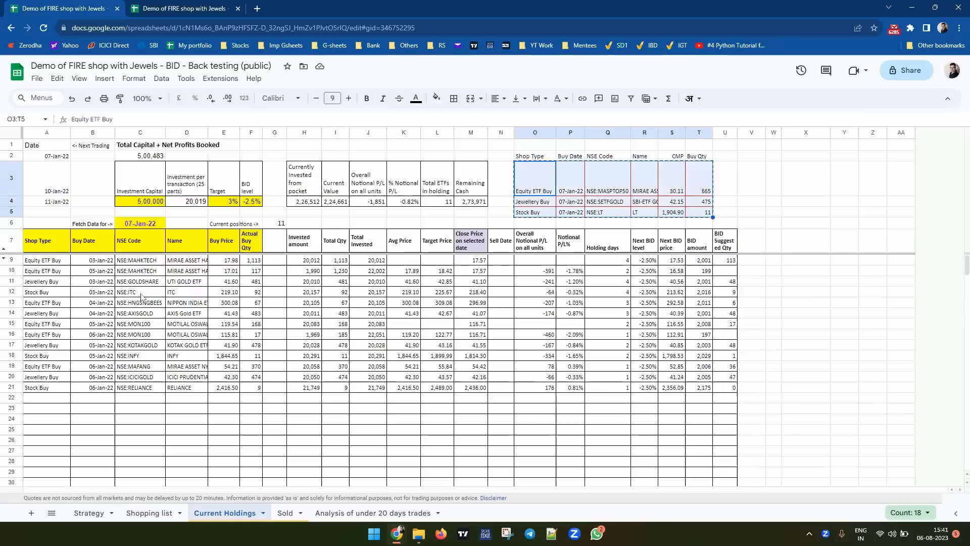
left_click(50, 398)
key("ctrl+shift+v")
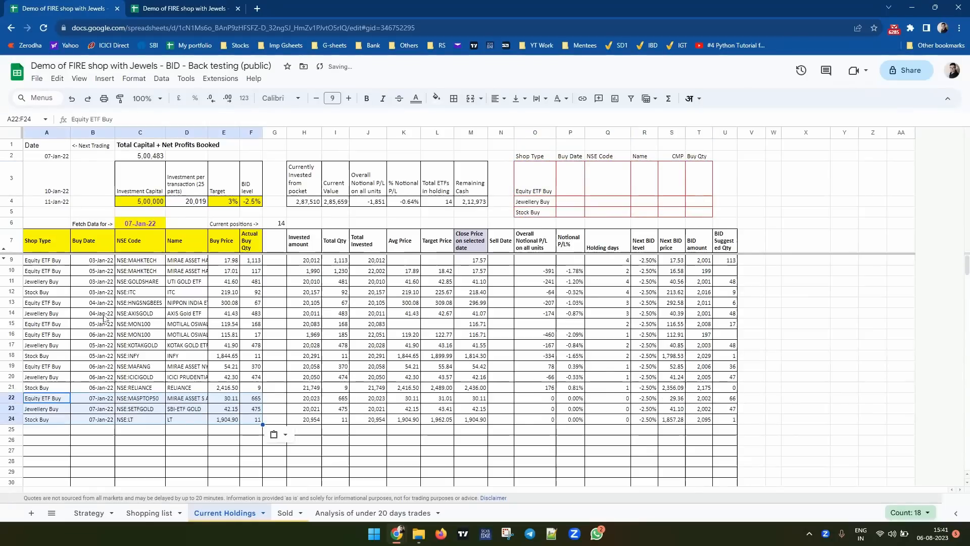
Step: Set the fetch date to 10-Jan-22 and check the suggested buys for each shop type
double_click(128, 225)
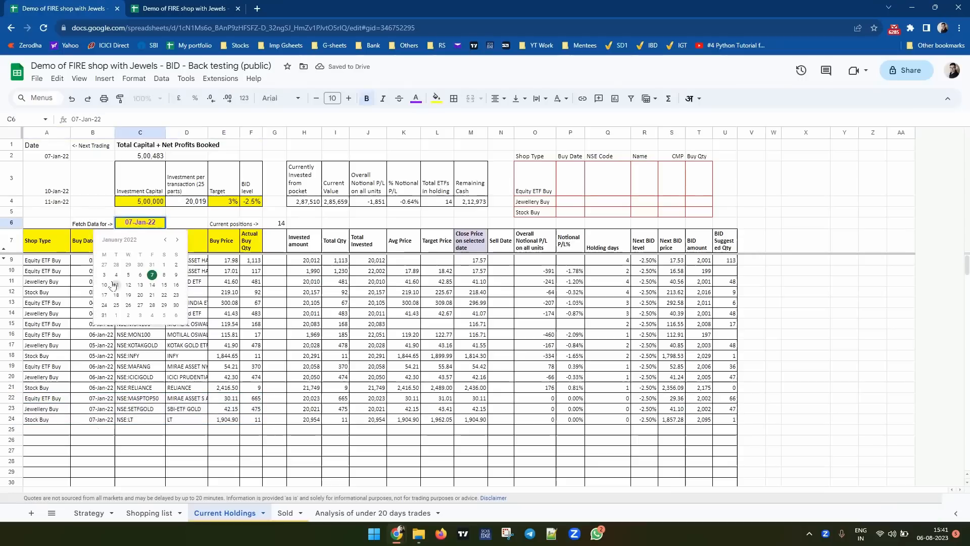
left_click(107, 286)
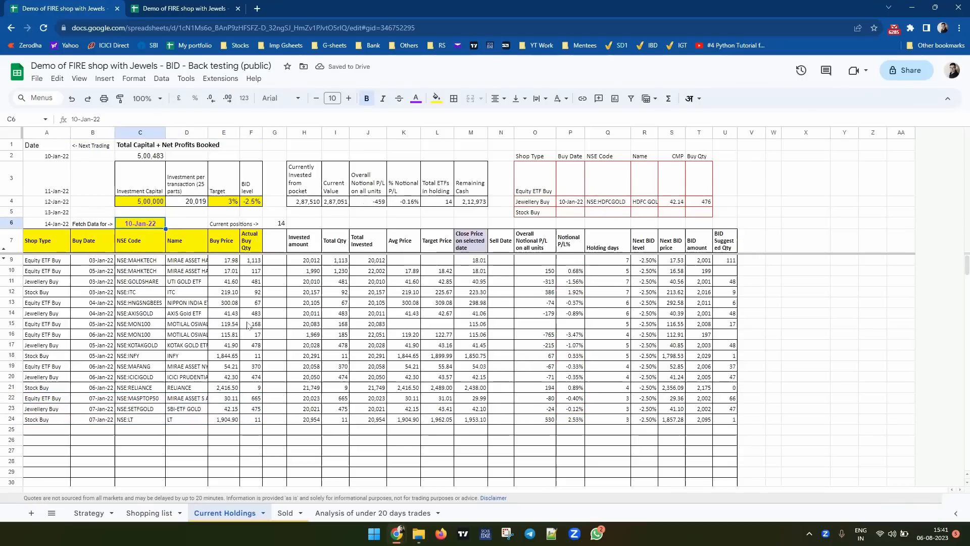
left_click(537, 193)
left_click(532, 214)
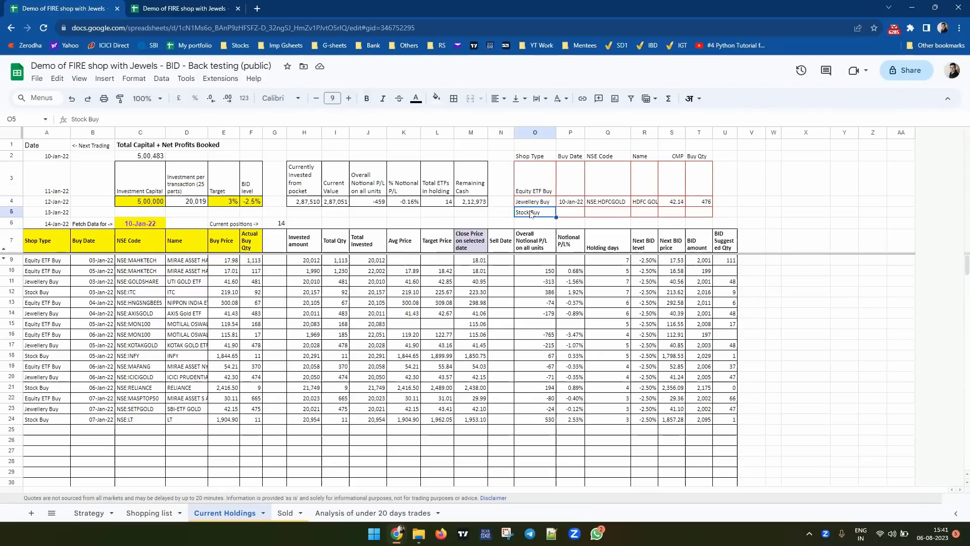
Step: Compare the unfiltered and filtered eligible lists of equity ETFs, jewellery ETFs and stocks on the Shopping list sheet against the codes already held
left_click(142, 516)
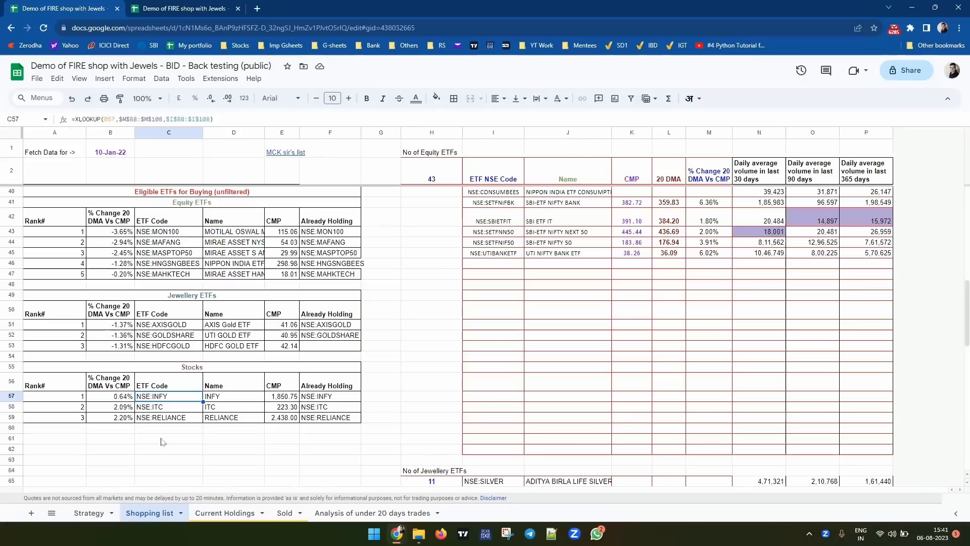
scroll(135, 410, "down", 10)
scroll(136, 404, "up", 12)
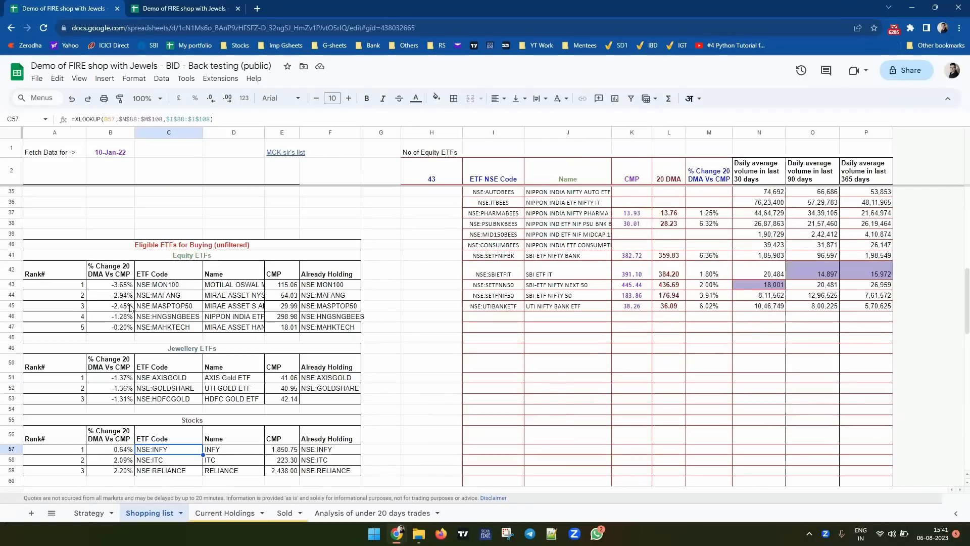
left_click_drag(319, 286, 324, 328)
scroll(348, 288, "up", 5)
scroll(348, 288, "up", 5)
left_click(280, 237)
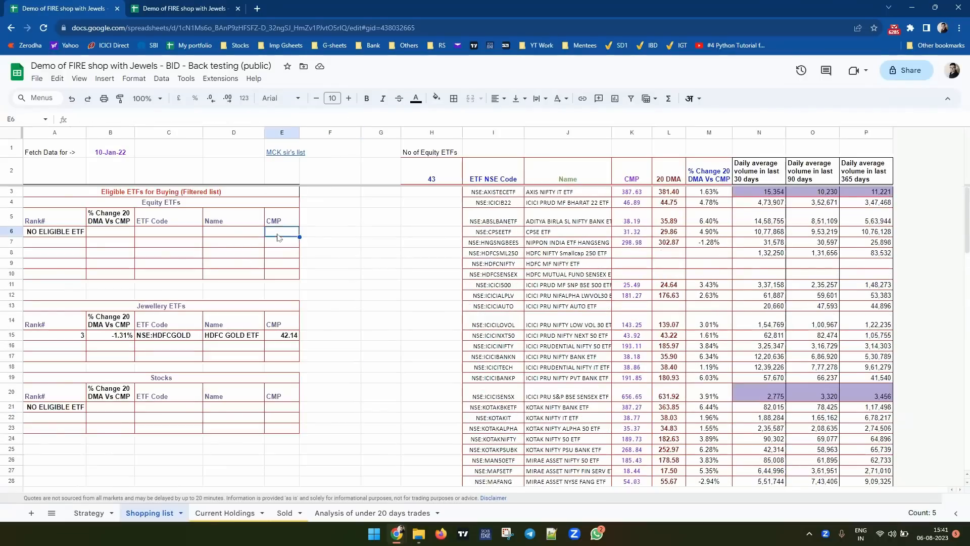
scroll(224, 366, "down", 12)
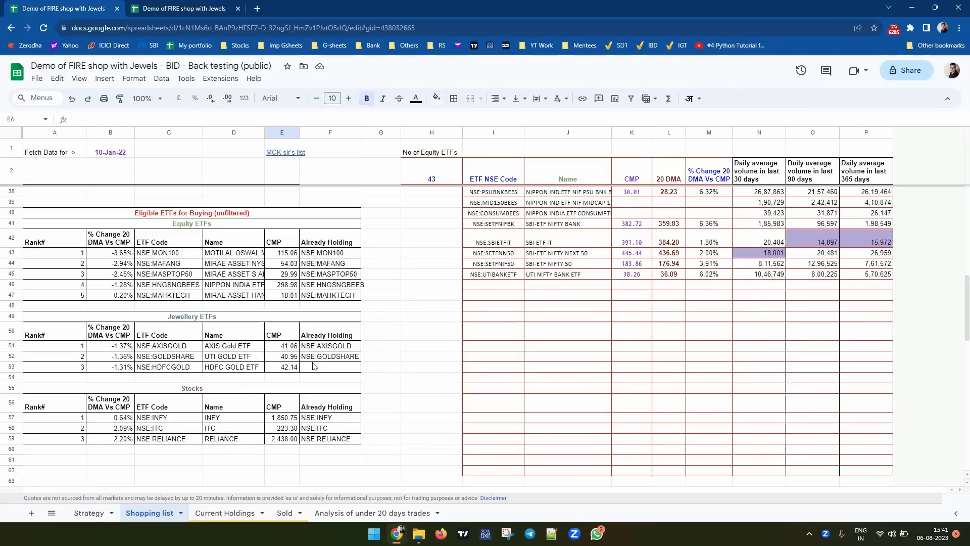
left_click(316, 367)
left_click(169, 369)
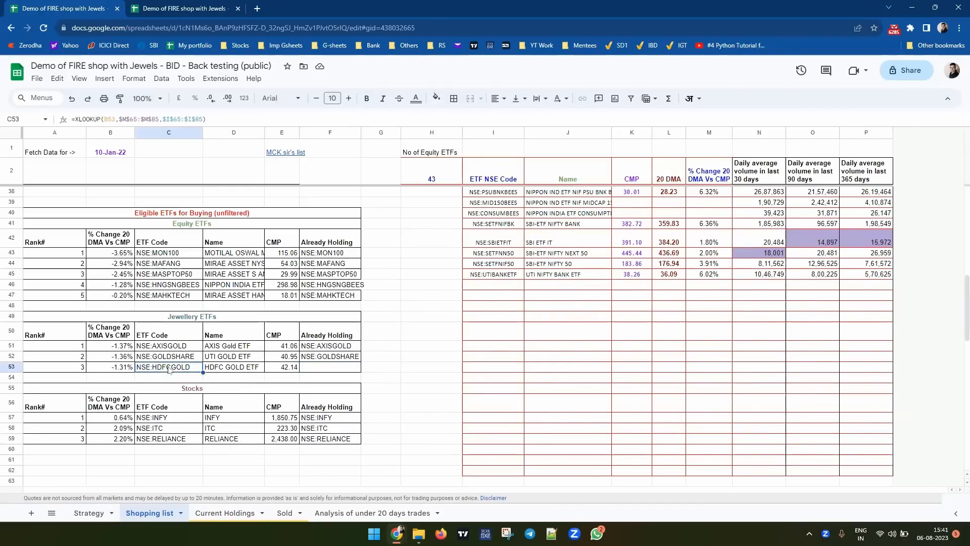
scroll(169, 370, "up", 12)
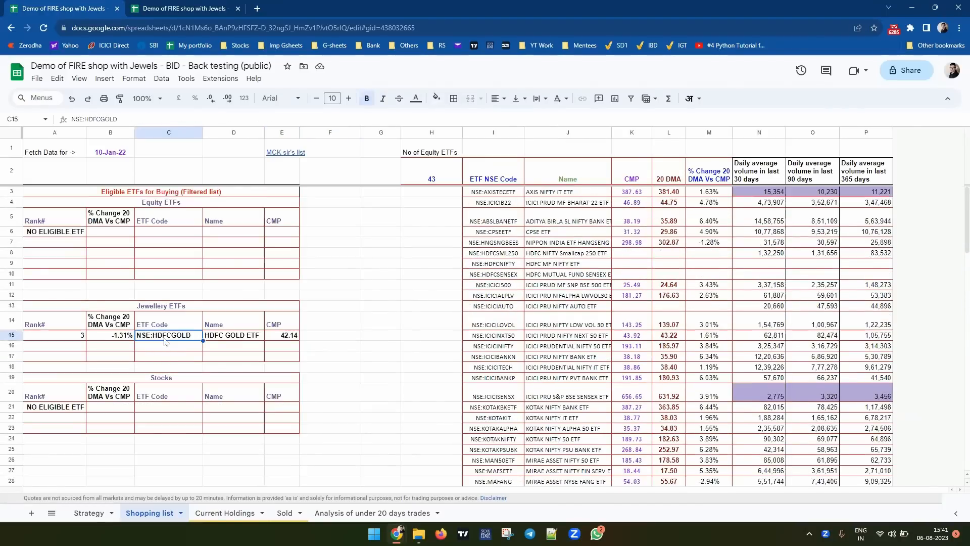
scroll(167, 341, "down", 9)
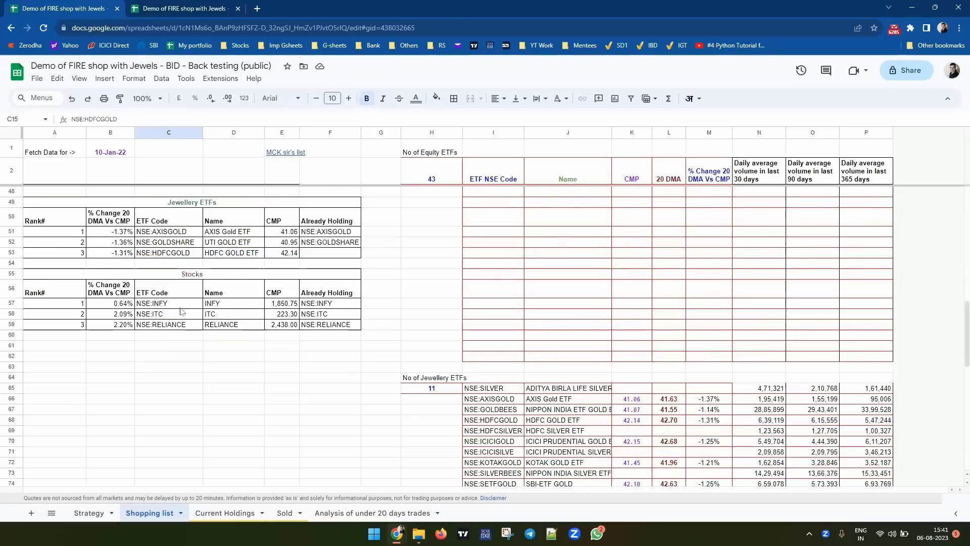
scroll(170, 328, "up", 2)
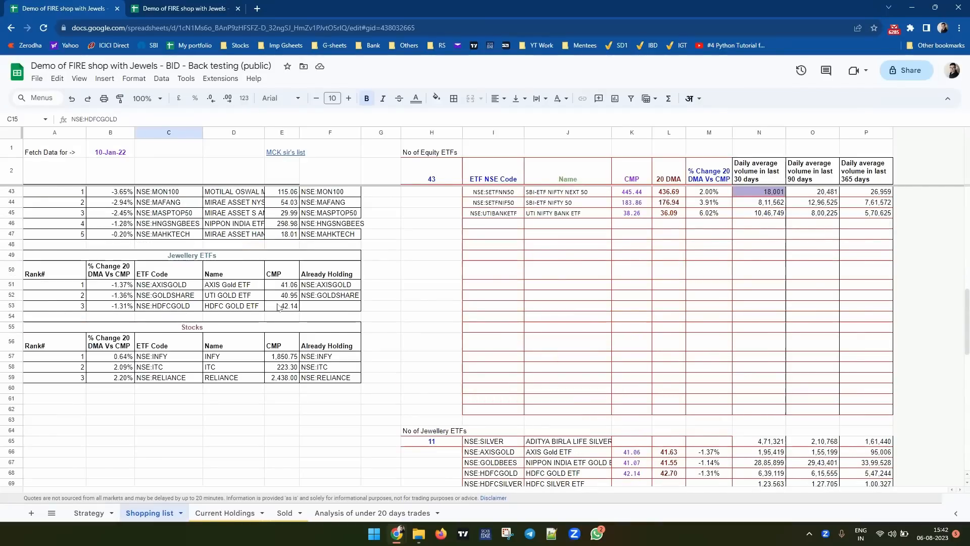
scroll(255, 318, "up", 9)
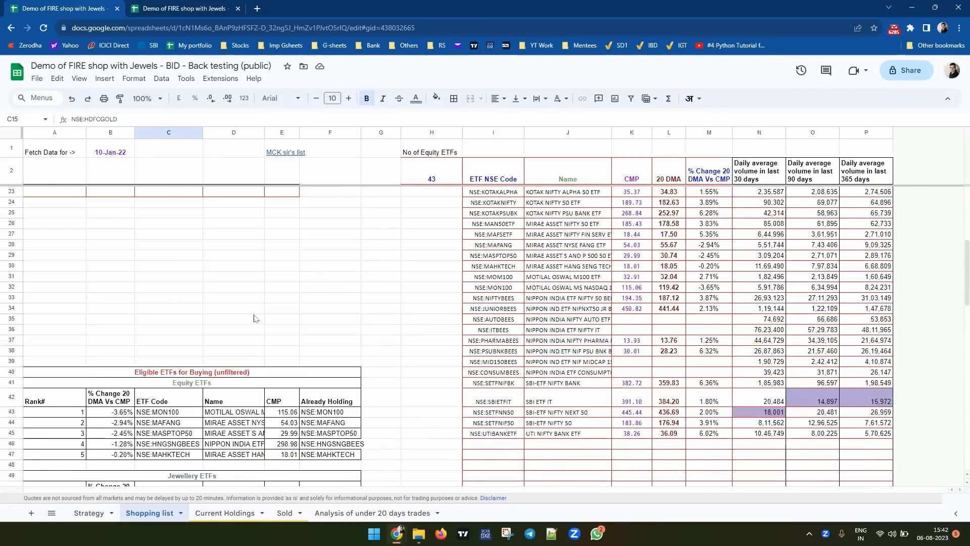
Step: Copy the suggested NSE:HDFCGOLD jewellery buy on Current Holdings and paste it as values into row 25
left_click(225, 513)
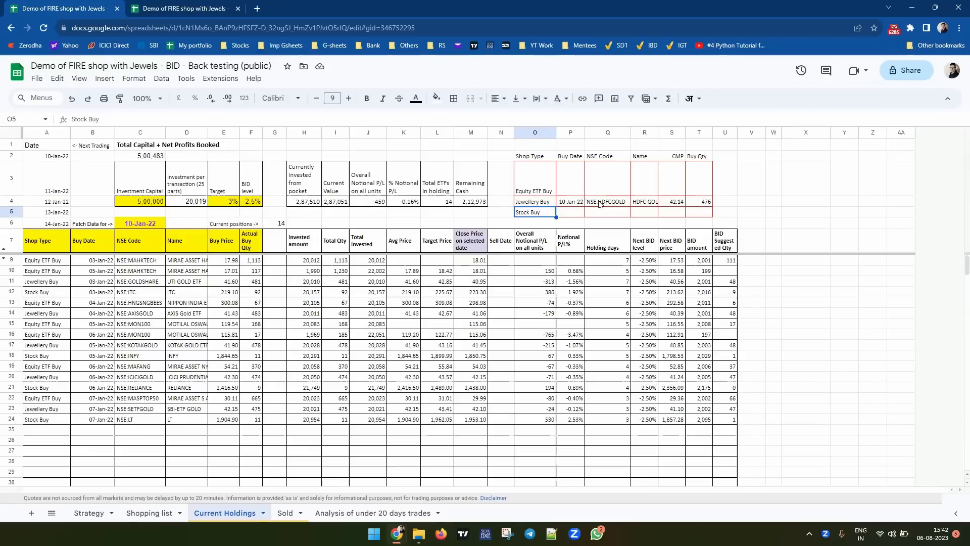
left_click_drag(543, 205, 699, 204)
key("ctrl+c")
left_click(42, 431)
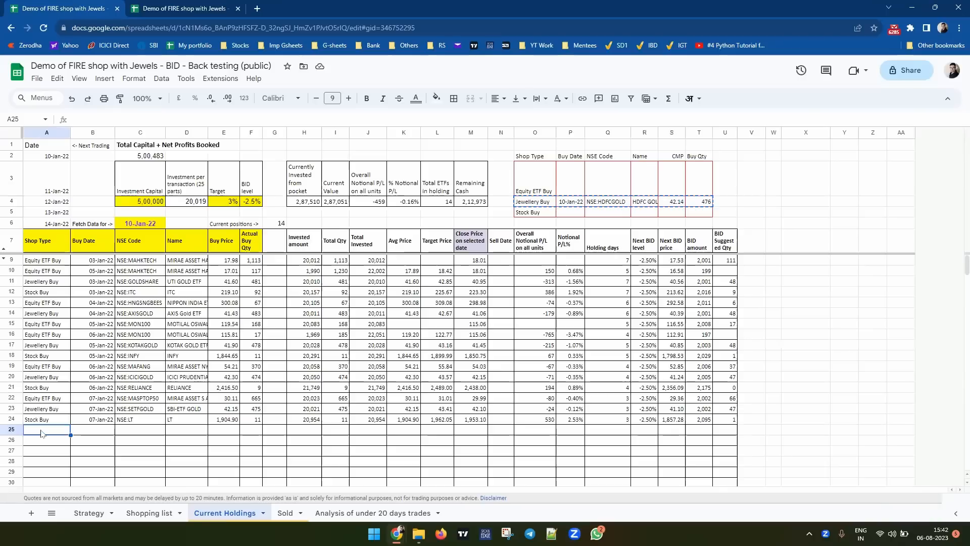
key("ctrl+shift+v")
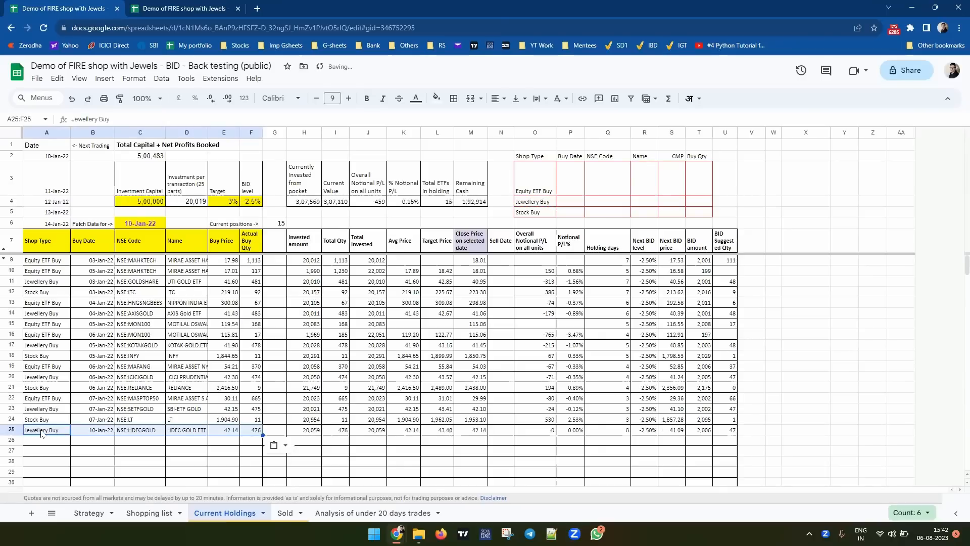
Step: Set the fetch date to 11-Jan-22 and check the Shopping list sheet for eligible buys, returning to Current Holdings
double_click(140, 222)
left_click(116, 284)
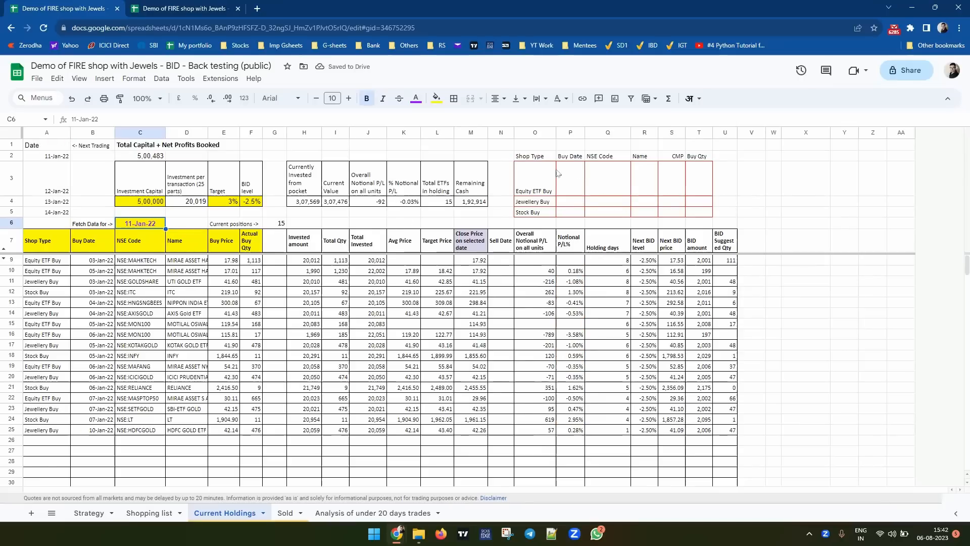
left_click(158, 513)
scroll(182, 447, "down", 10)
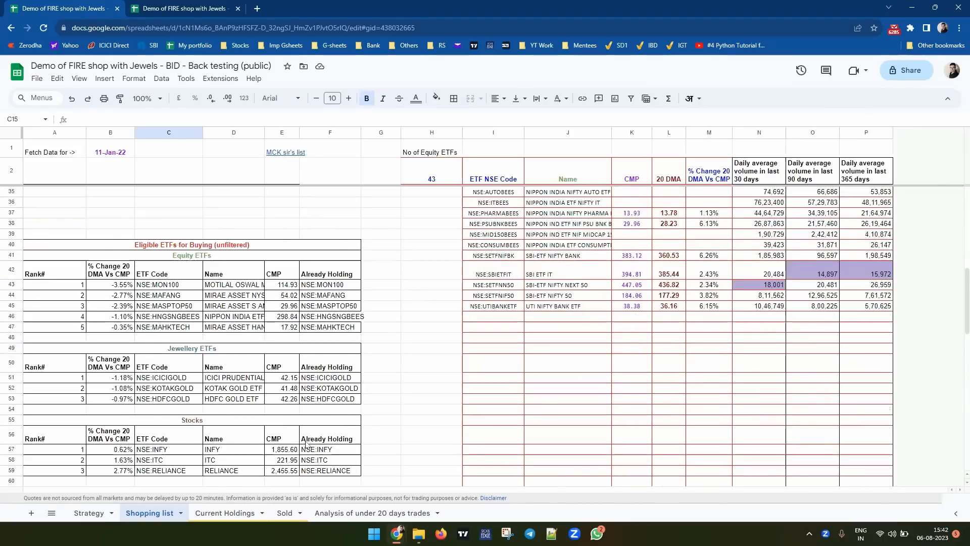
scroll(306, 445, "up", 10)
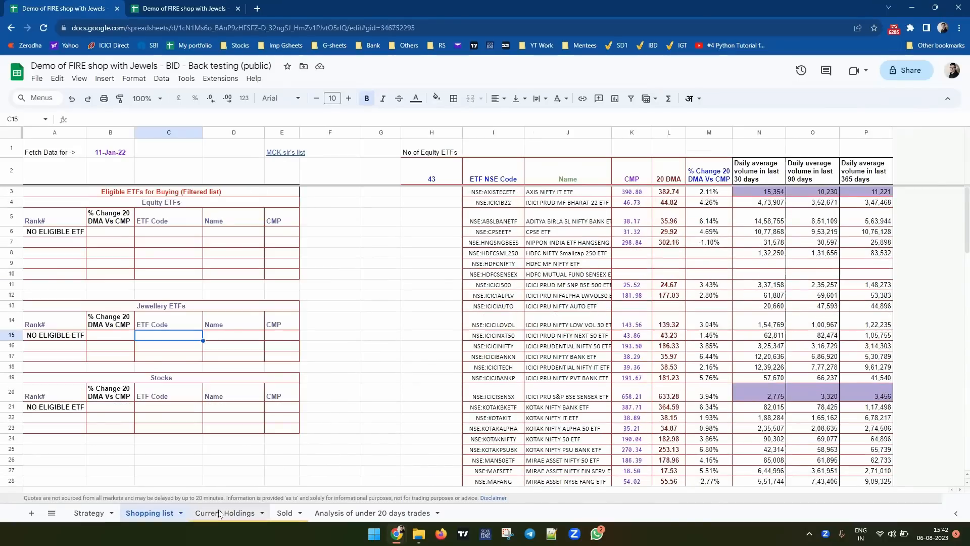
left_click(222, 513)
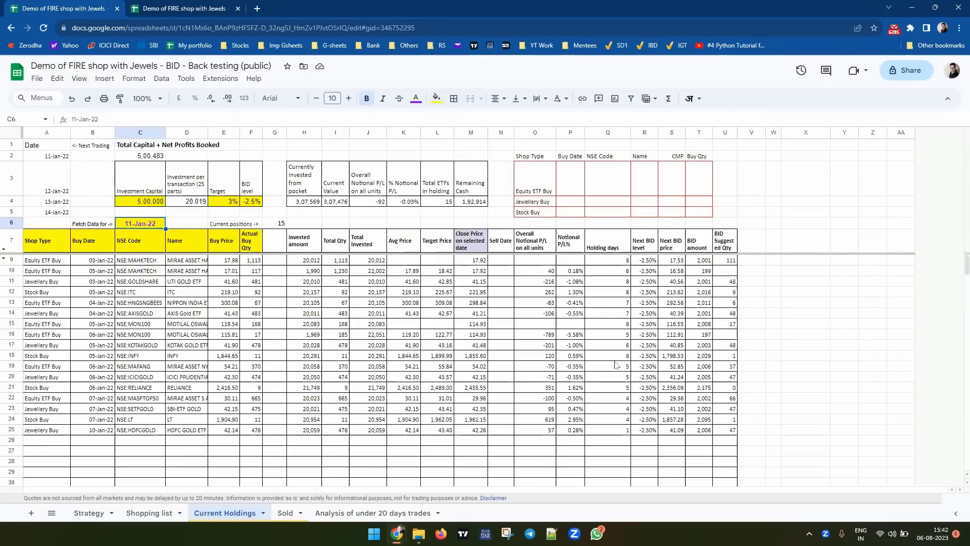
Step: Set the fetch date to 12-Jan-22 and paste the suggested NSE:PHARMABEES and NSE:HINDUNILVR buys into rows 26 and 27 of Current Holdings
double_click(134, 229)
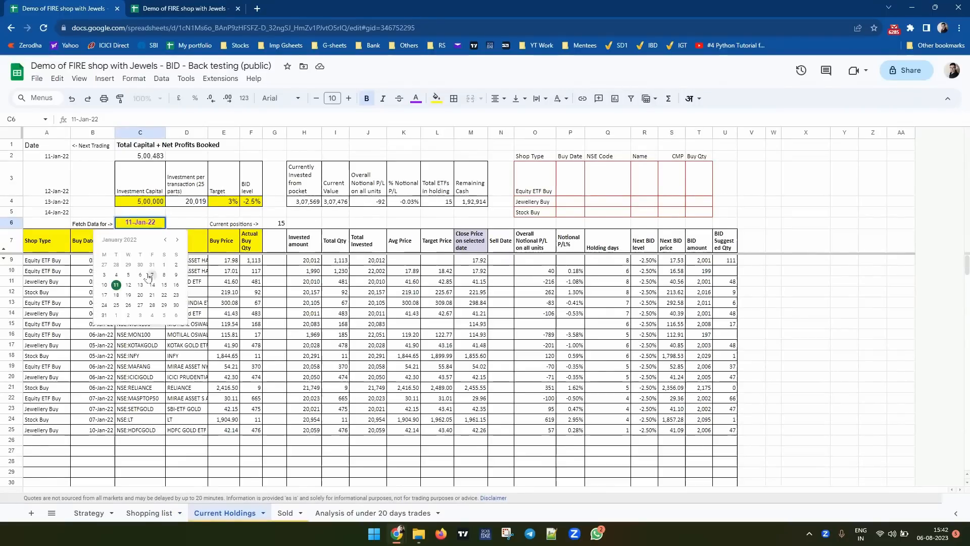
left_click(130, 290)
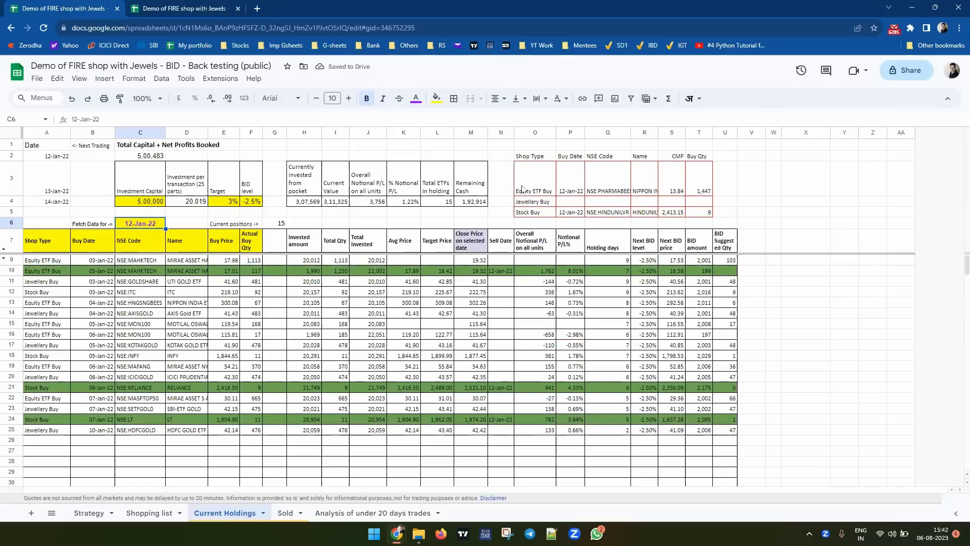
left_click(525, 189)
key("shift+Right")
key("shift+Right")
key("shift+Right")
key("shift+Right")
key("shift+Right")
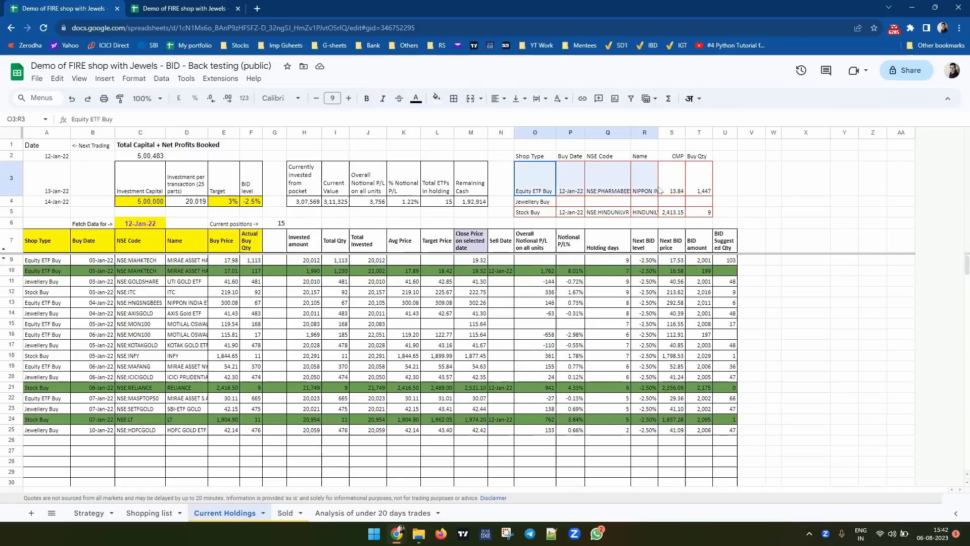
left_click_drag(531, 216, 699, 212)
key("ctrl+c")
left_click(39, 446)
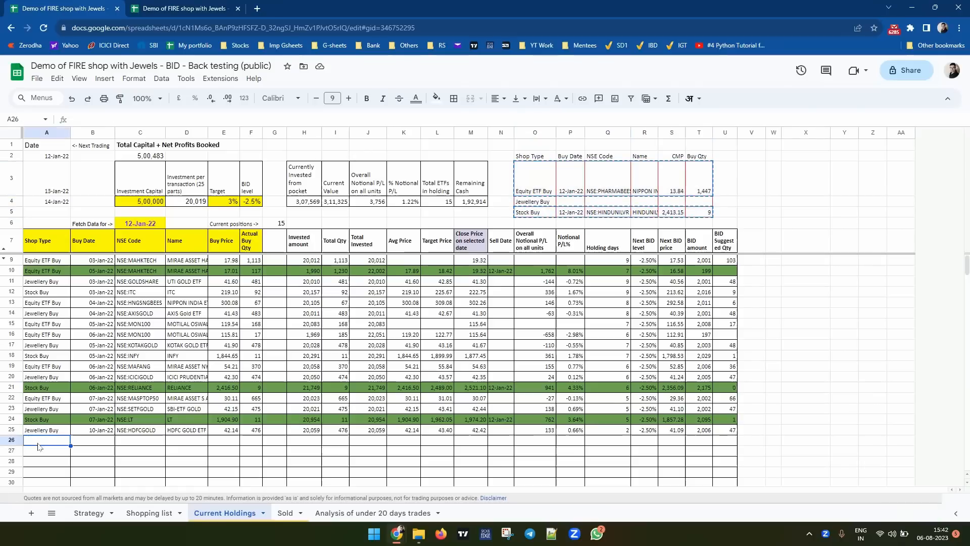
key("ctrl+v")
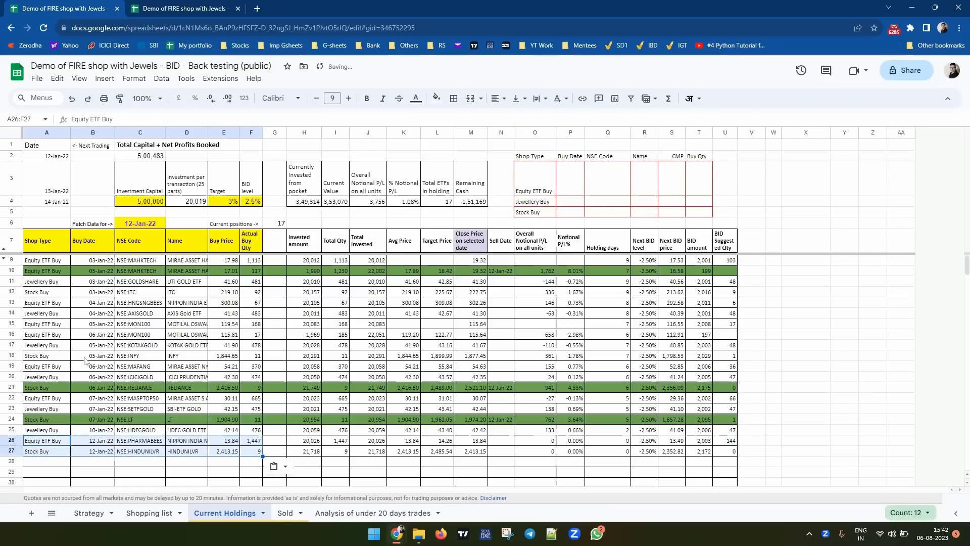
left_click(85, 306)
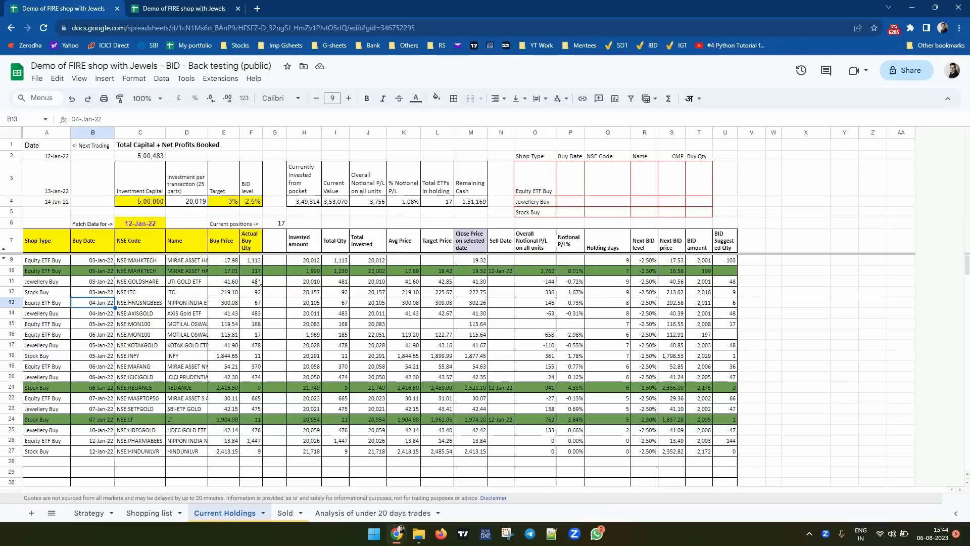
Step: Review the eligible ETFs and stocks on the Shopping list sheets of the BID Investment and MTF shop - SIP Investment spreadsheets
key("ctrl+Tab")
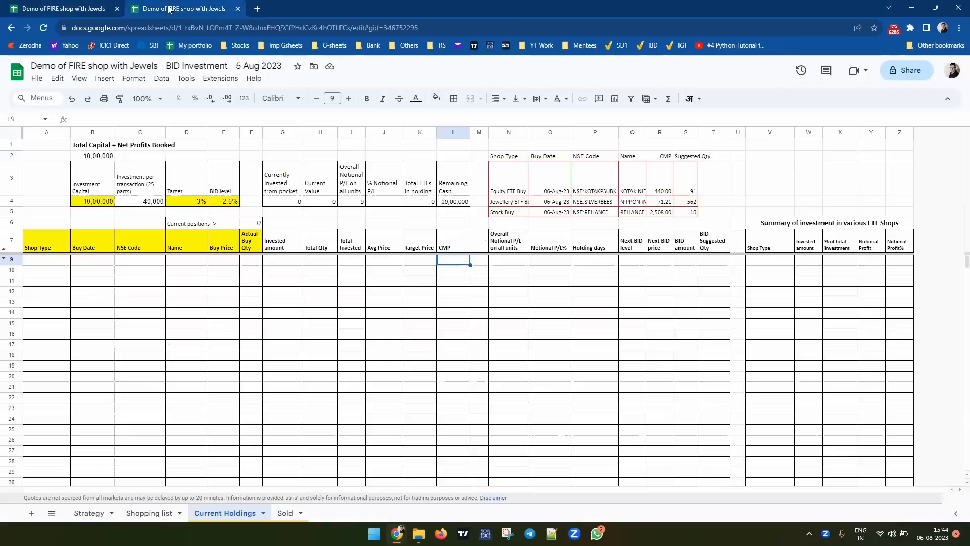
left_click(148, 513)
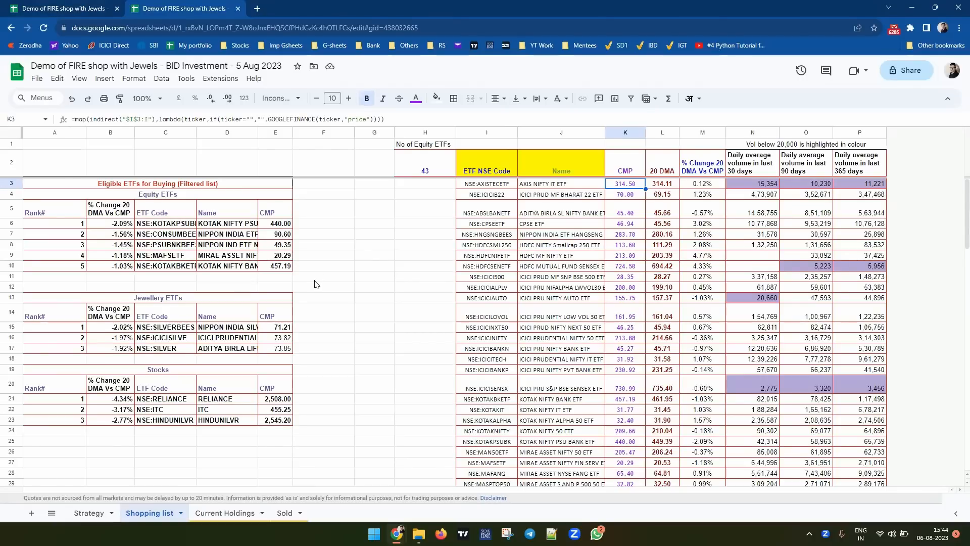
key("ctrl+Tab")
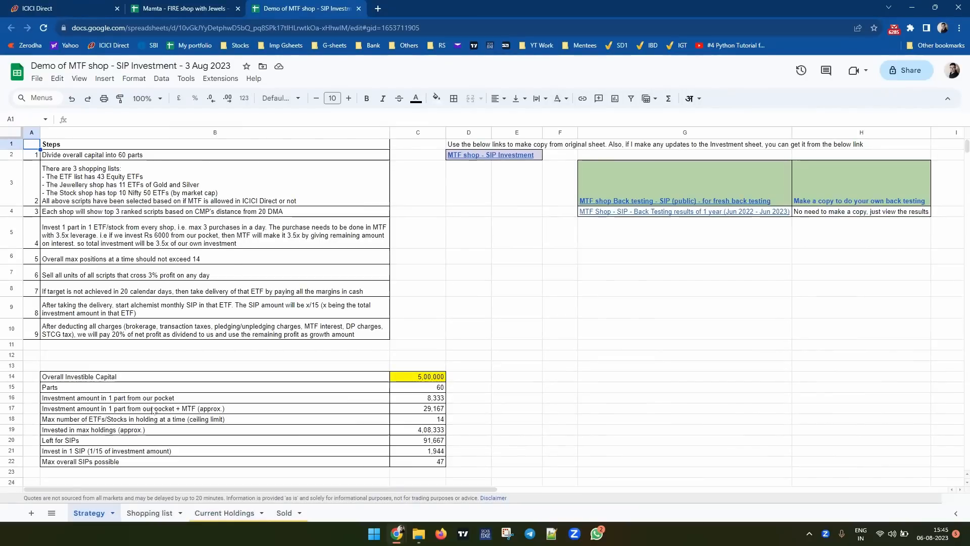
left_click(150, 513)
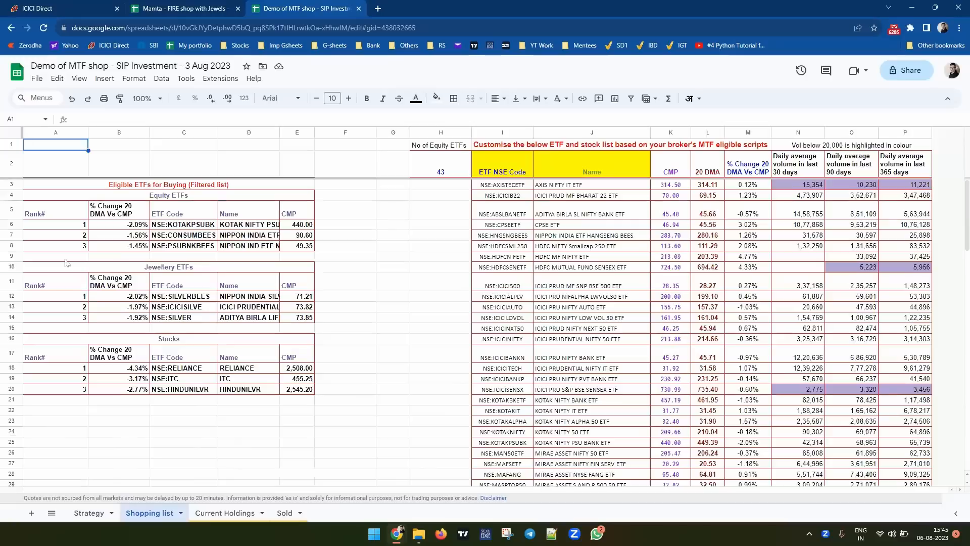
scroll(202, 263, "down", 8)
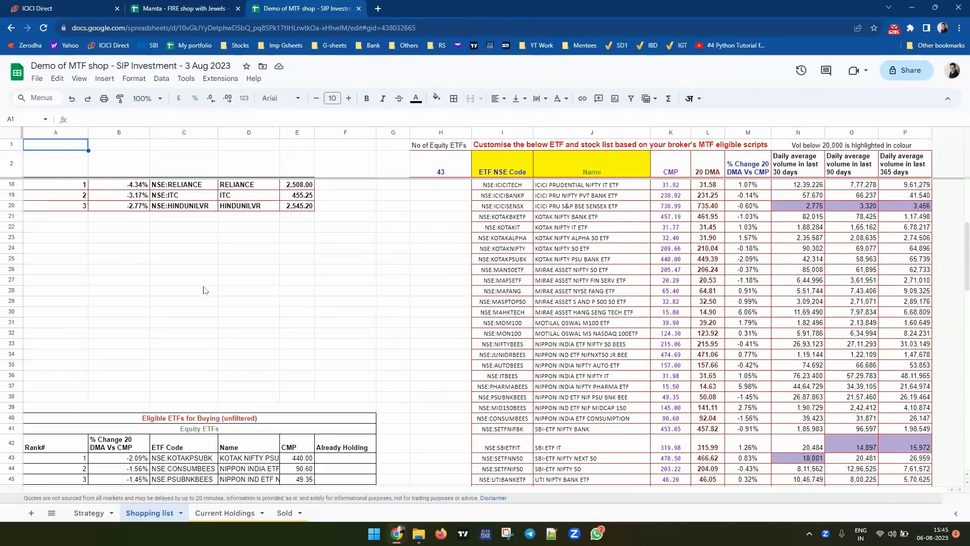
scroll(208, 353, "up", 8)
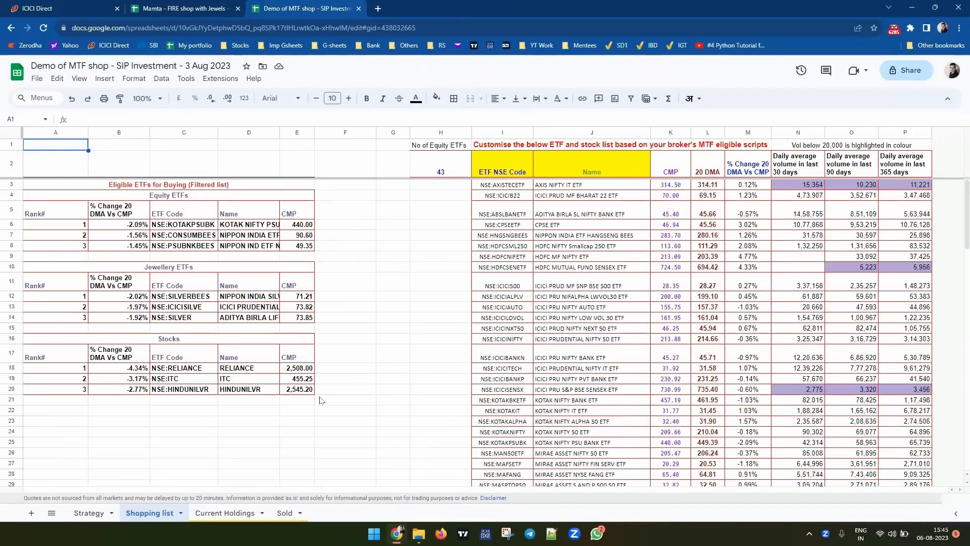
Step: Copy the suggested NSE:KOTAKPSUBK, NSE:SILVERBEES and NSE:RELIANCE buys on the MTF shop's Current Holdings sheet into rows 9 to 11
left_click(214, 514)
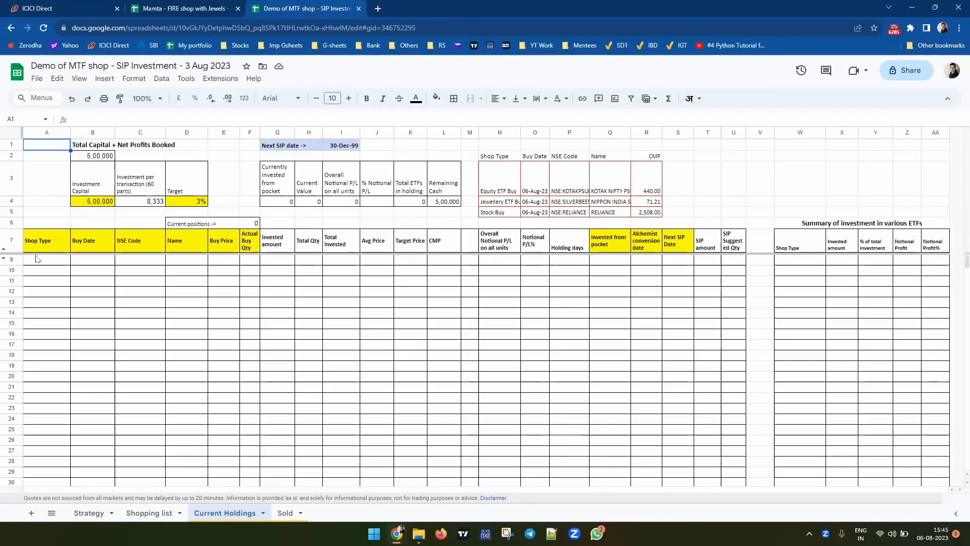
left_click_drag(506, 186, 652, 212)
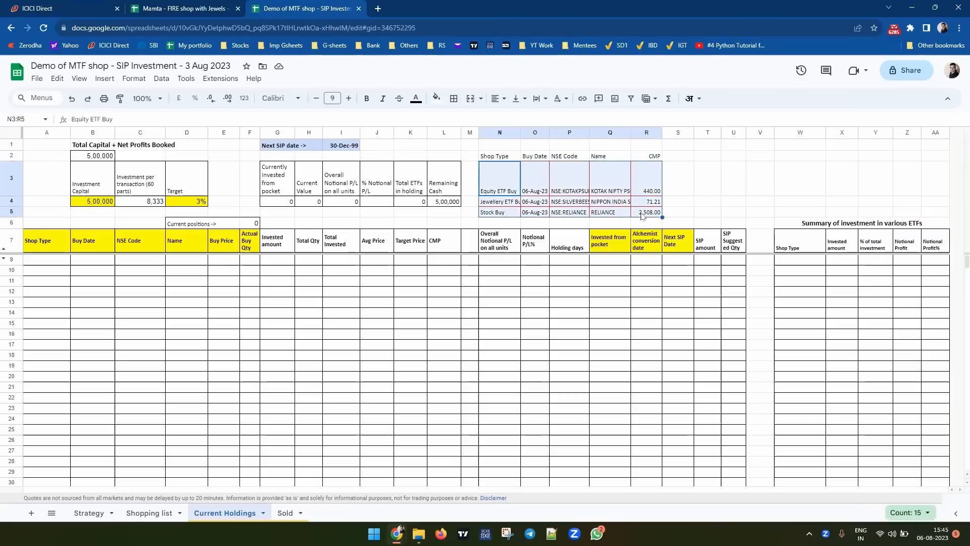
left_click(39, 261)
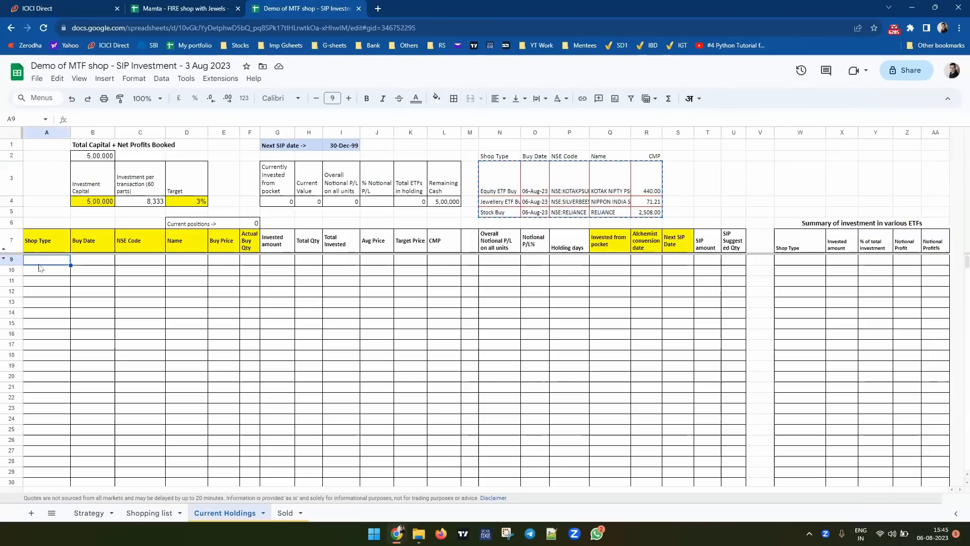
key("ctrl+v")
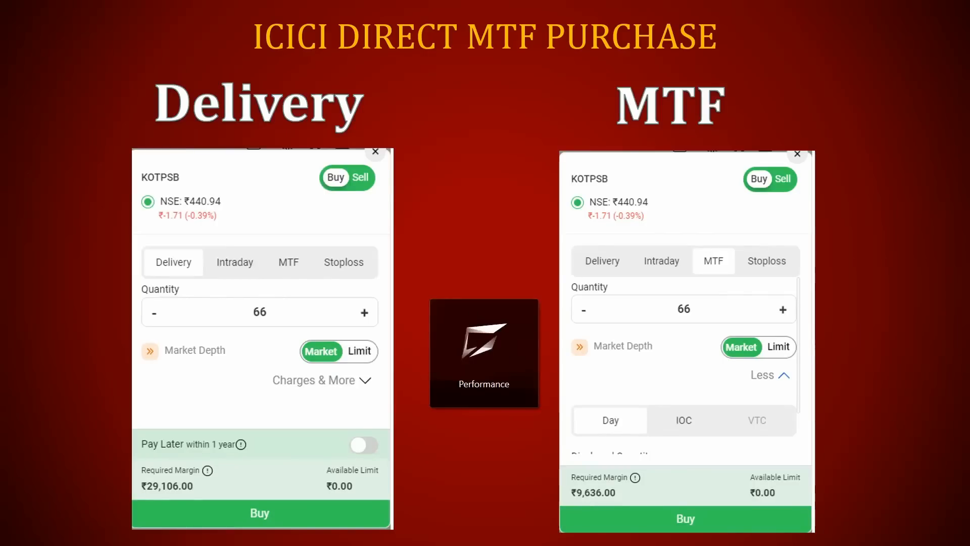
key("Right")
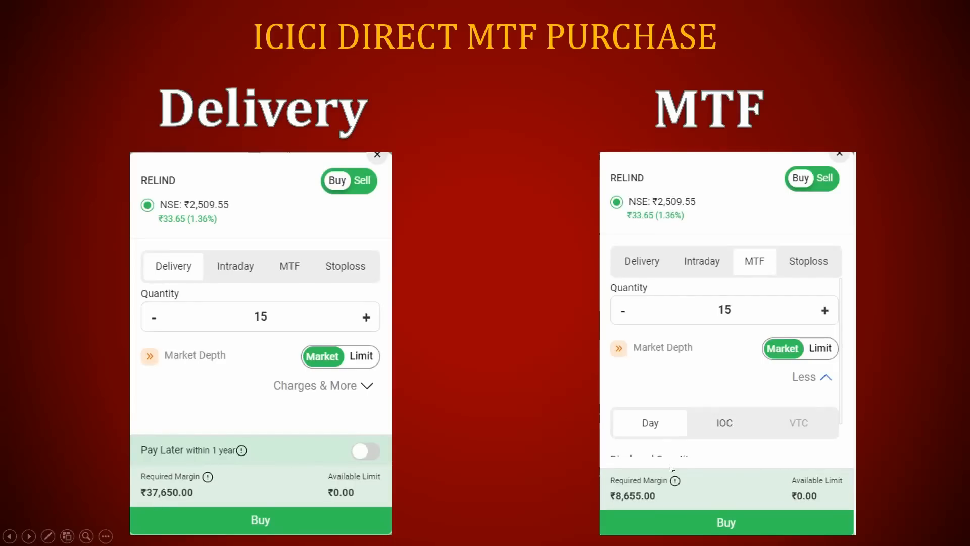
key("alt+Tab")
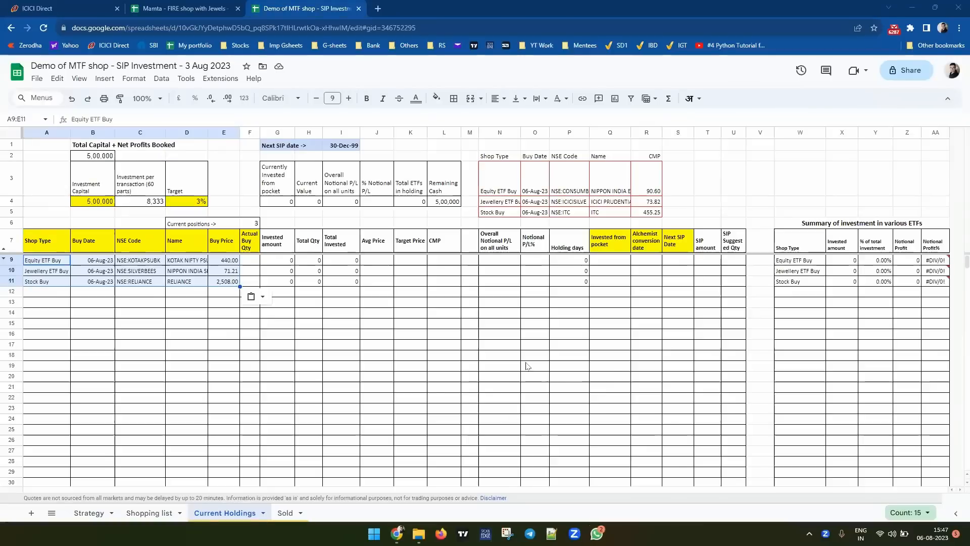
left_click_drag(678, 182, 672, 214)
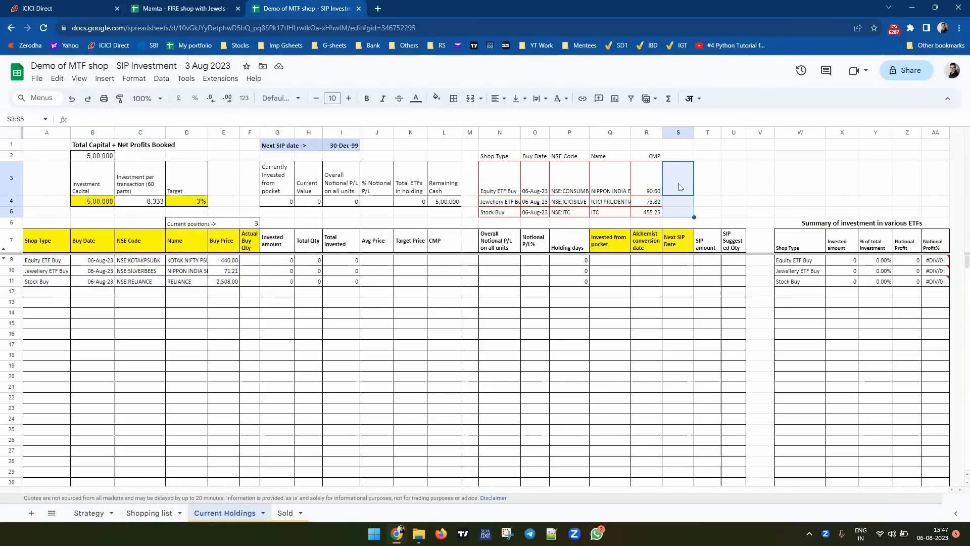
left_click(680, 188)
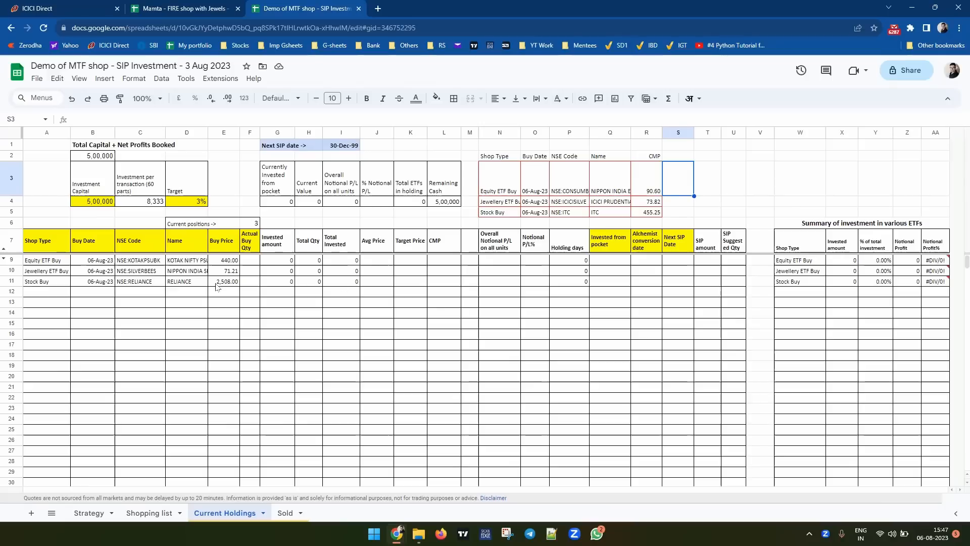
Step: Enter 66 as the actual buy quantity for NSE:KOTAKPSUBK in row 9 and select its Invested from pocket cell
left_click(247, 263)
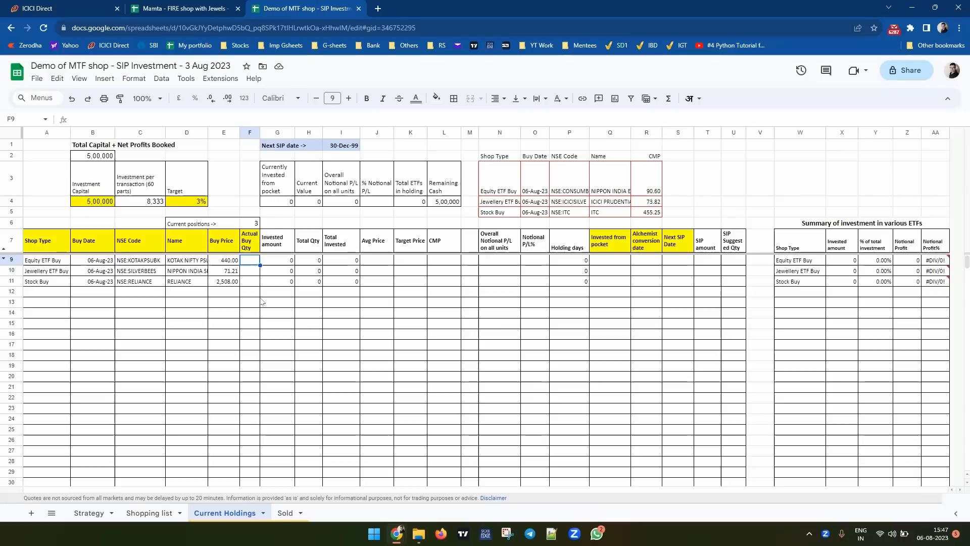
key("Tab")
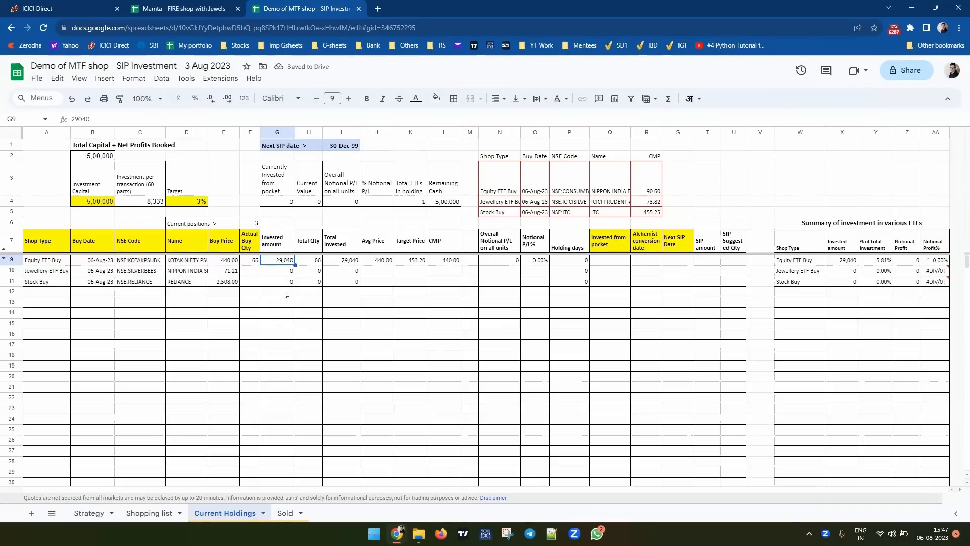
left_click(605, 262)
key("alt+Tab")
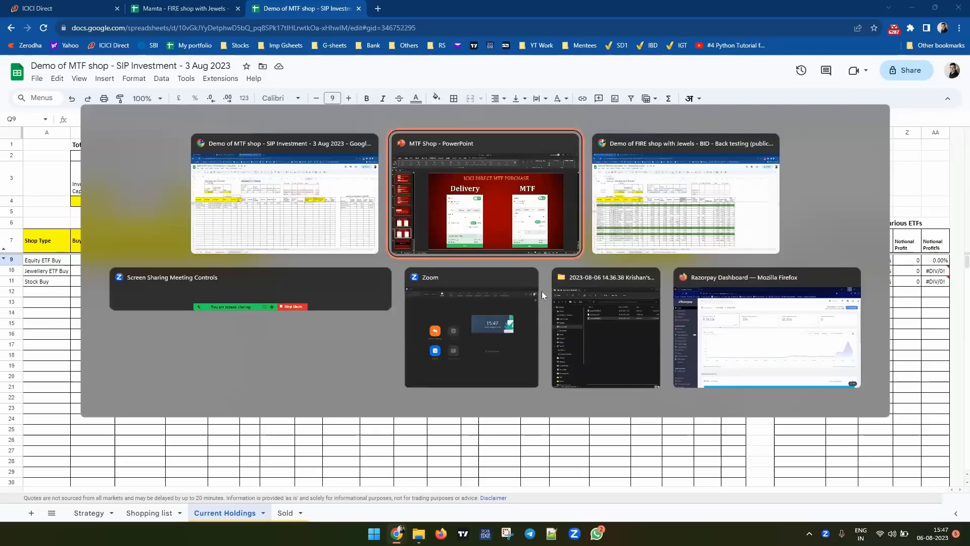
key("Escape")
Step: Switch to ICICI Direct, search the watchlist for KOTAKPSUBK and open a buy order for the NSE listing
left_click(61, 8)
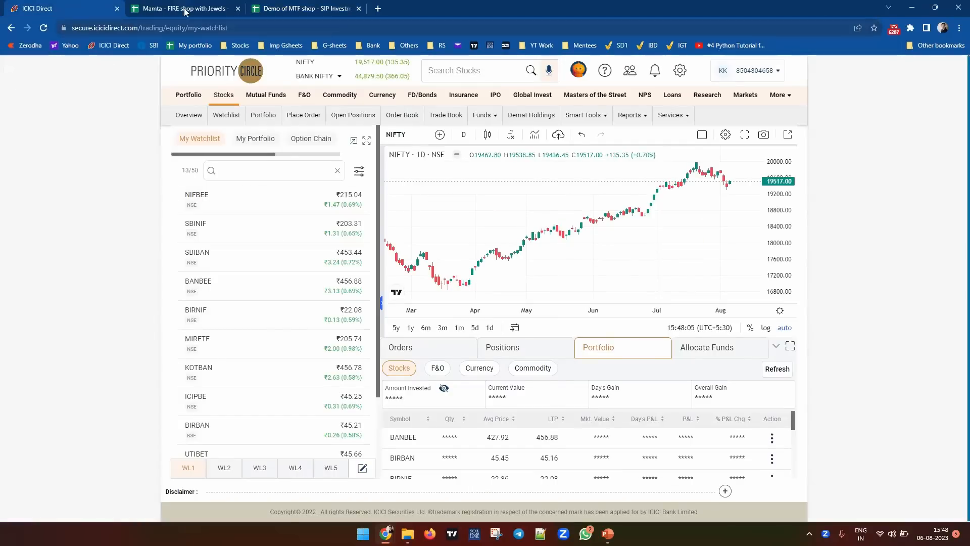
left_click(265, 9)
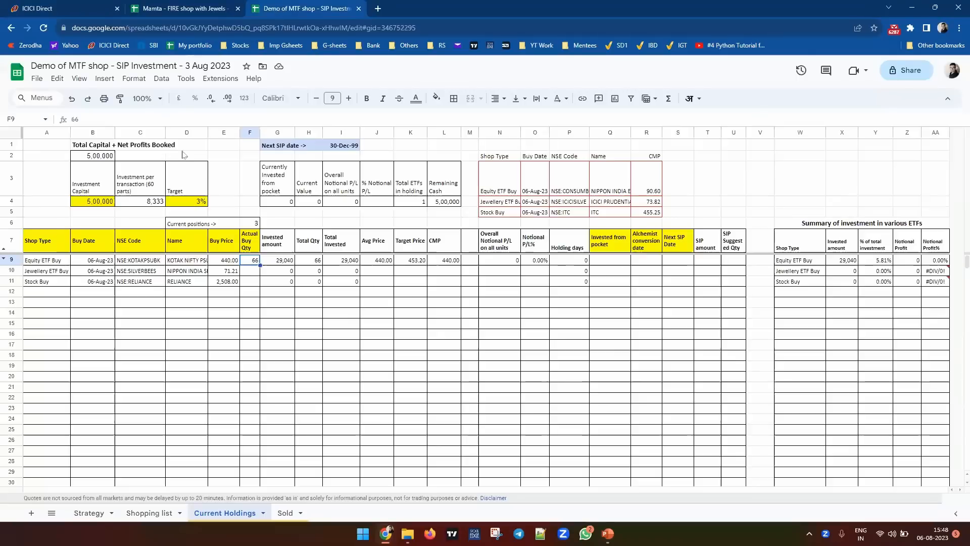
left_click(140, 260)
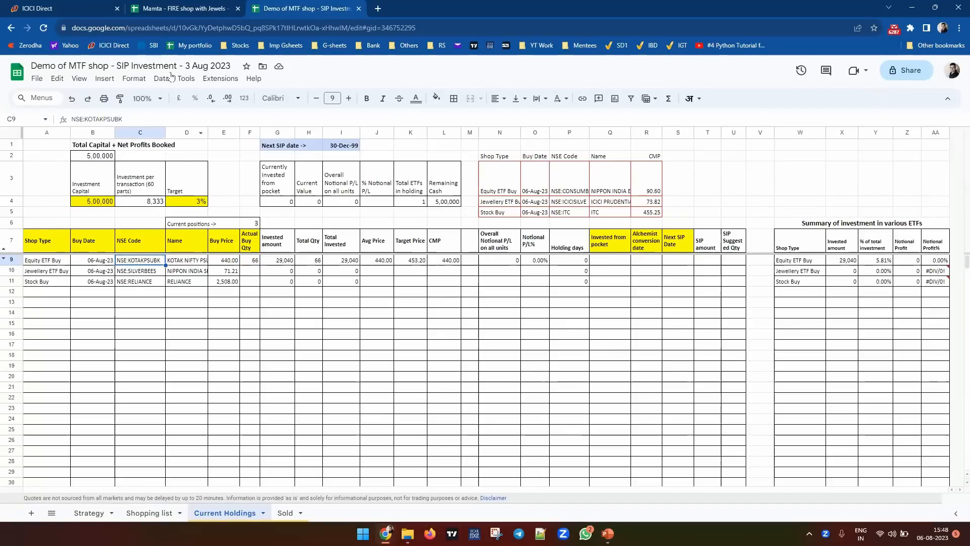
left_click(74, 10)
left_click(231, 169)
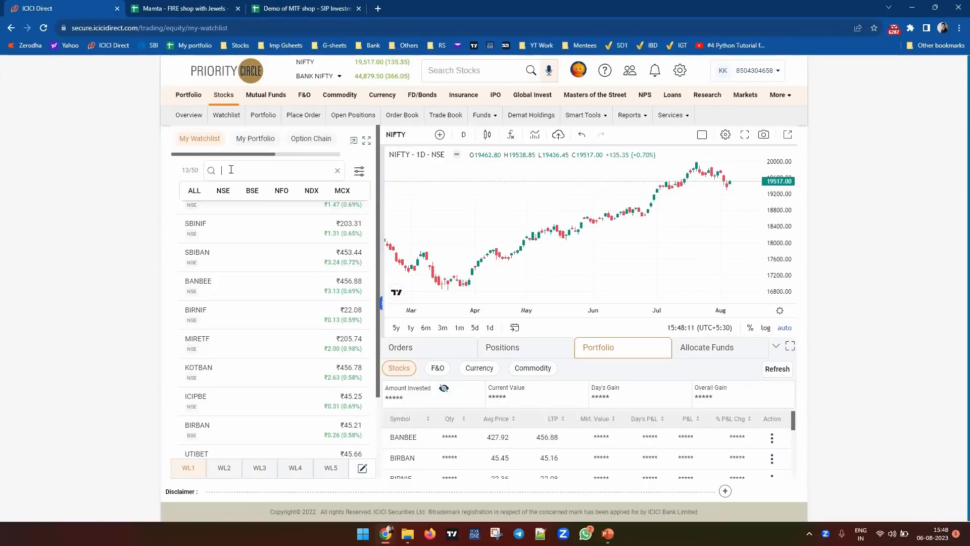
type("KOTAKPSUBK")
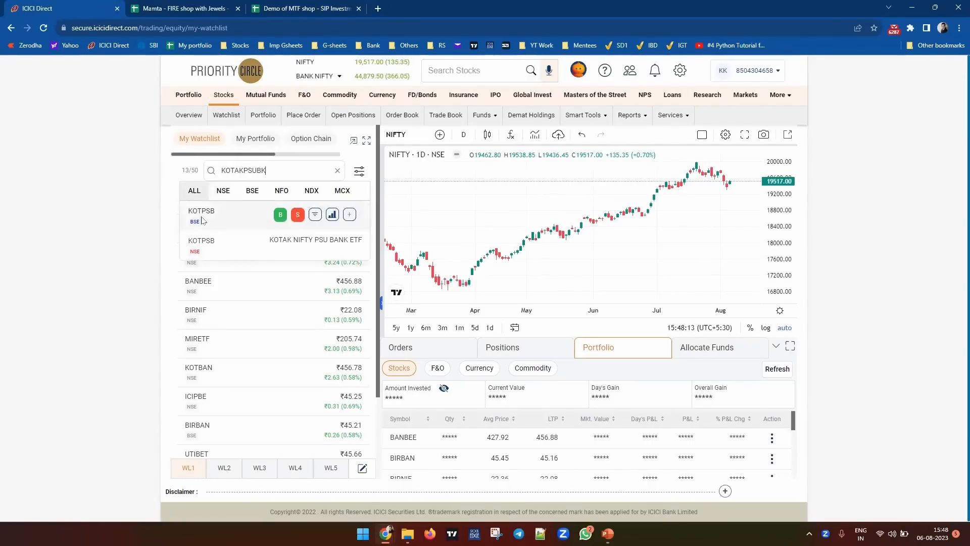
mouse_move(199, 245)
left_click(280, 245)
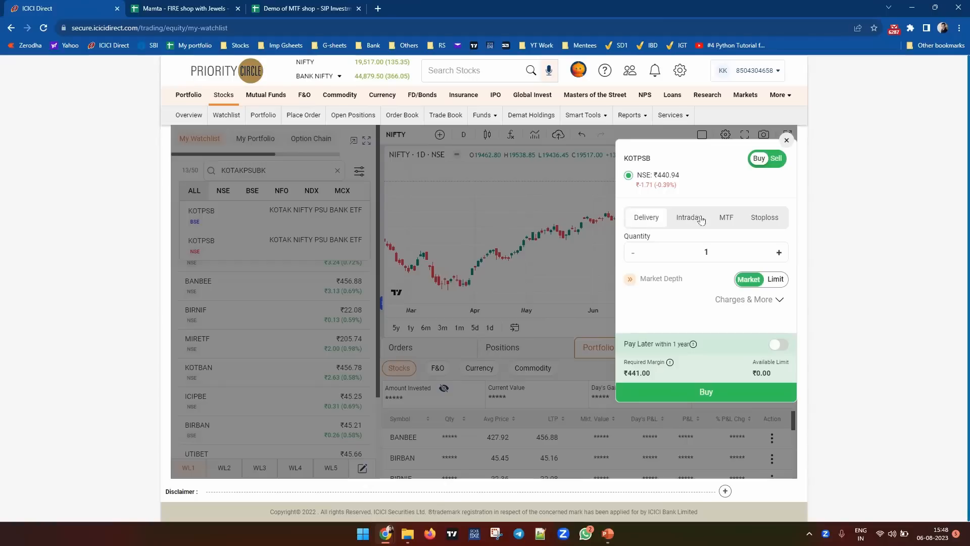
Step: Make the KOTPSB buy order an MTF order with a quantity of 60
left_click(728, 219)
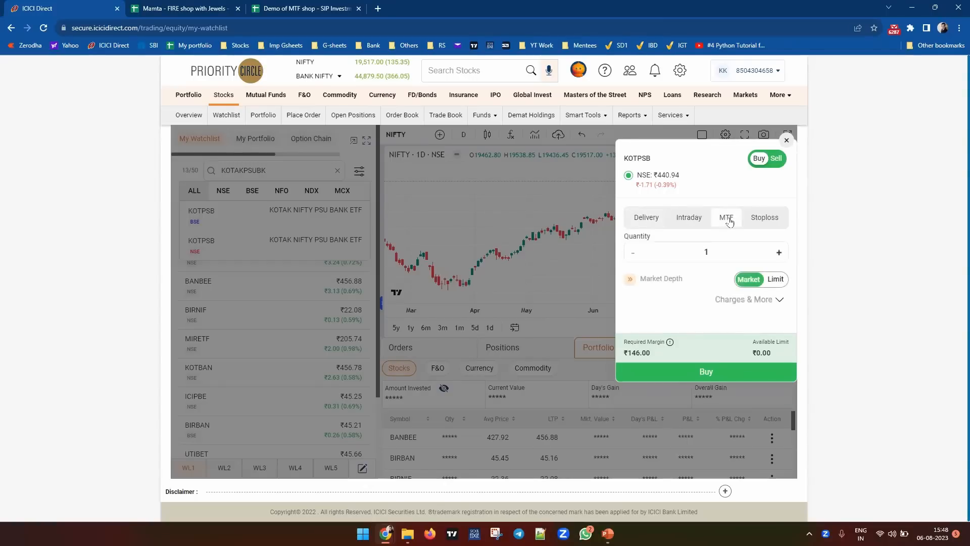
left_click(722, 247)
type("60")
left_click(656, 308)
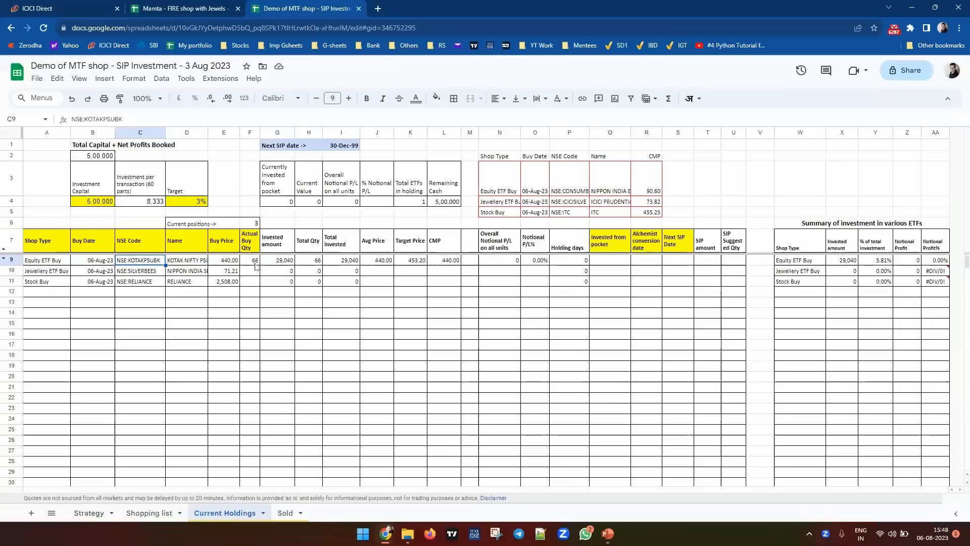
Step: Reduce the KOTPSB order quantity to 57 and compare its required margin with the investment per transaction on Current Holdings
left_click(48, 10)
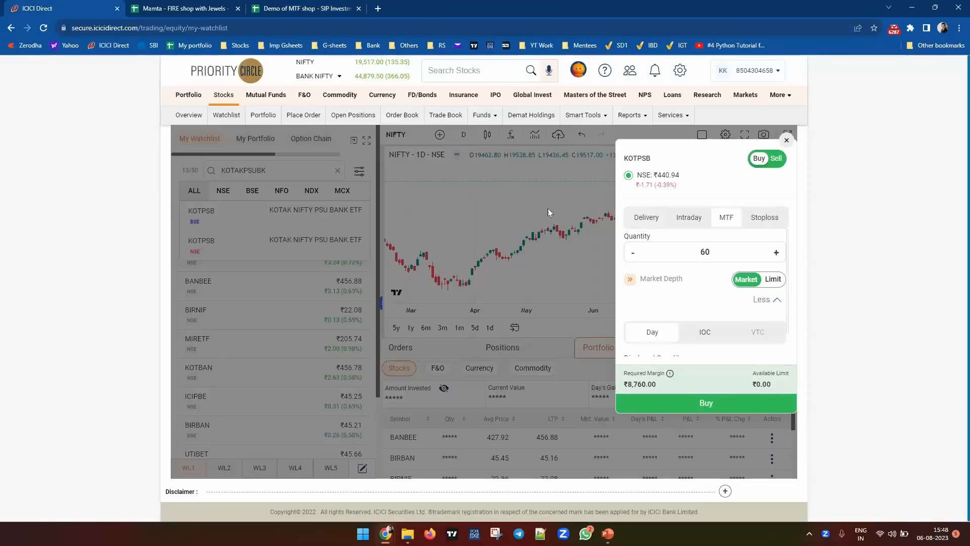
left_click(633, 257)
left_click(633, 257)
left_click(633, 257)
left_click(283, 11)
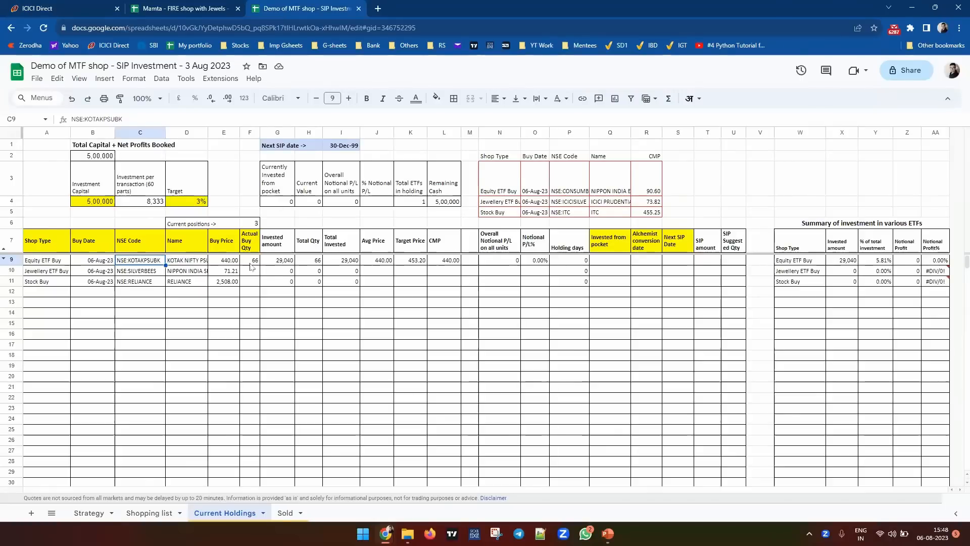
left_click(134, 202)
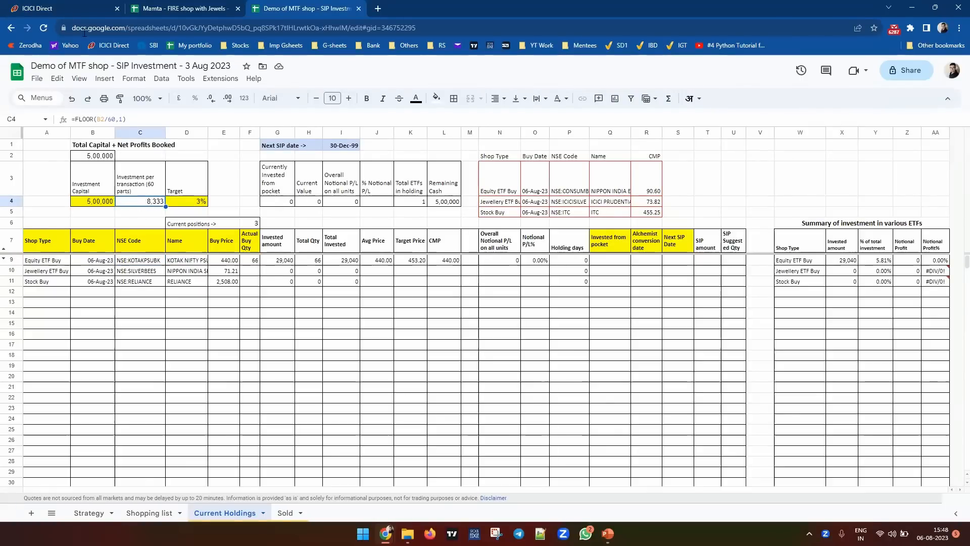
left_click(48, 12)
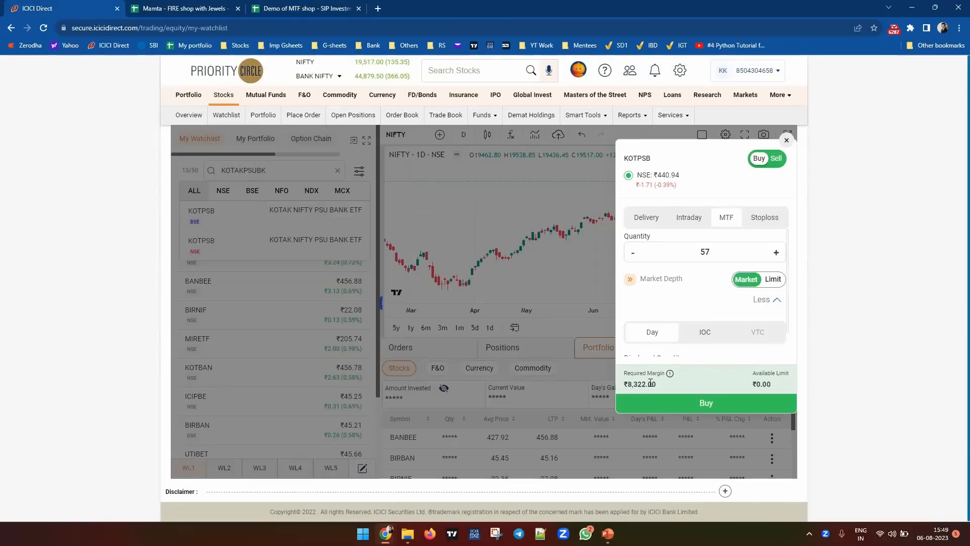
Step: Return to the Demo of MTF shop spreadsheet and set the actual buy quantity for NSE:KOTAKPSUBK in row 9 to 57
left_click(281, 12)
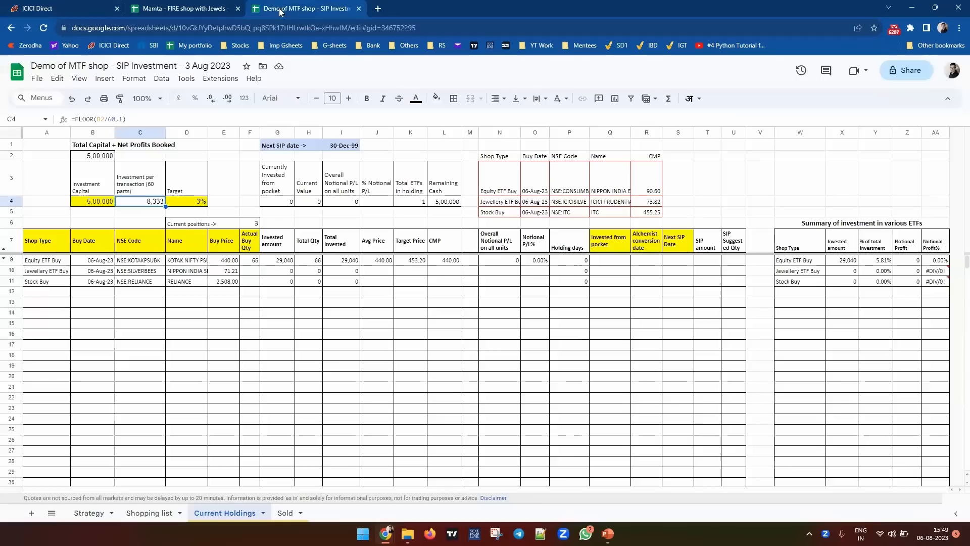
left_click(255, 263)
type("57")
key("Tab")
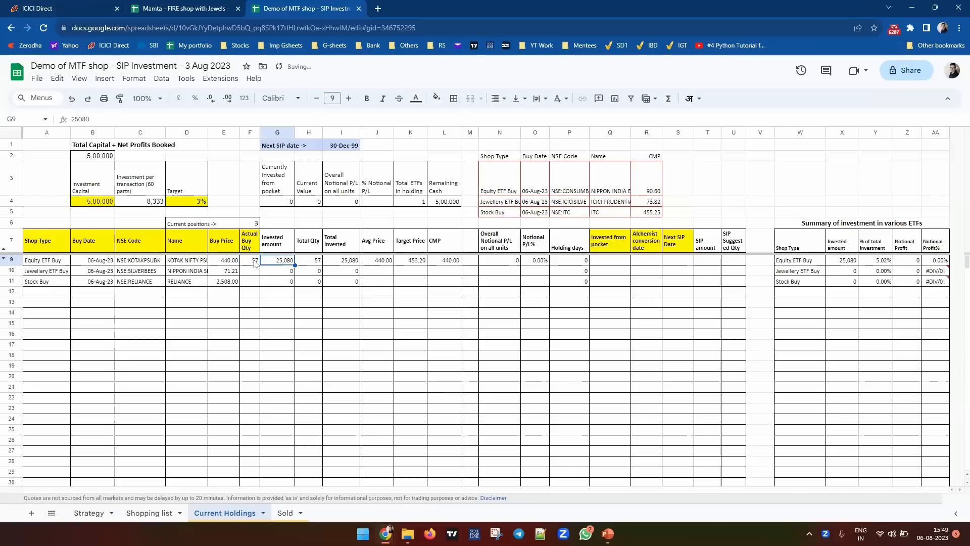
Step: Recheck the required margin in the ICICI Direct order and enter 8322 as row 9's Invested from pocket amount
left_click(608, 262)
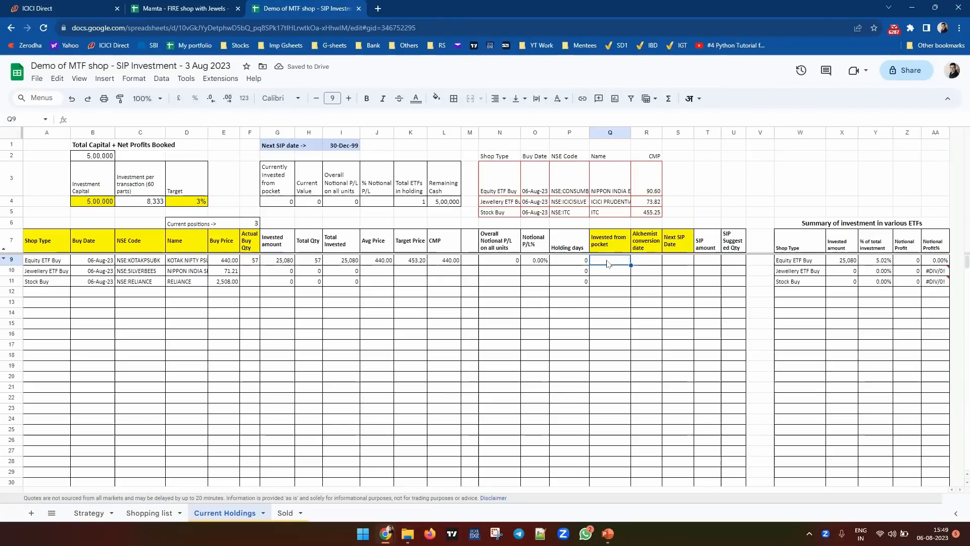
key("ctrl+Tab")
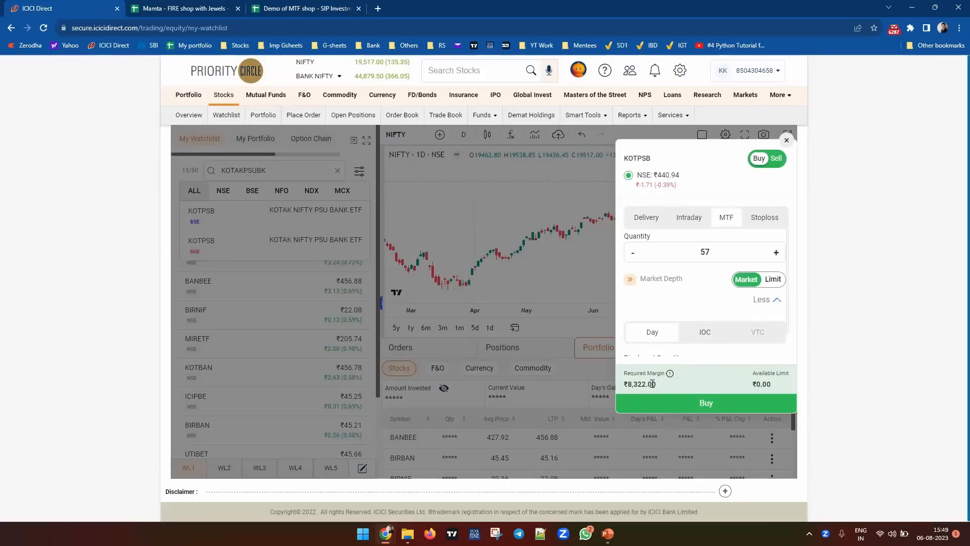
left_click(290, 9)
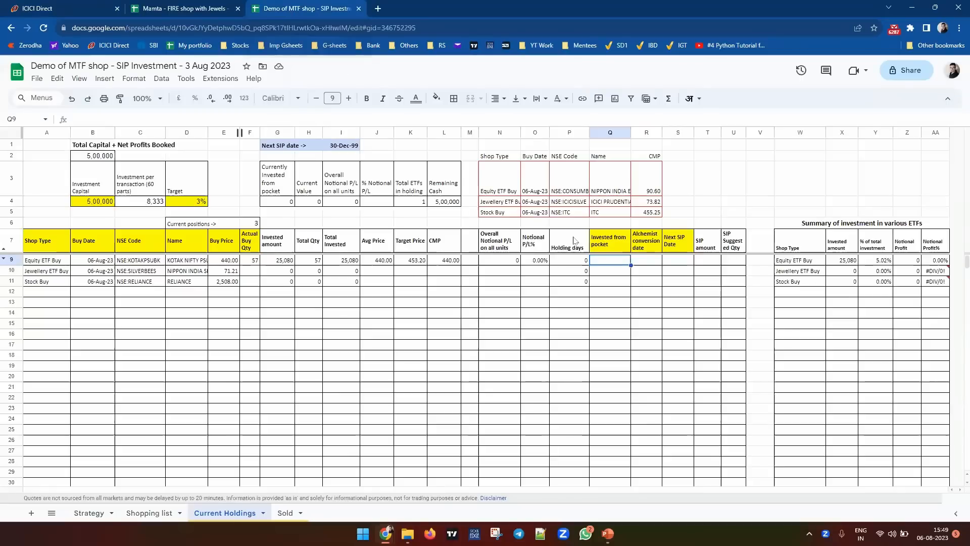
type("8322")
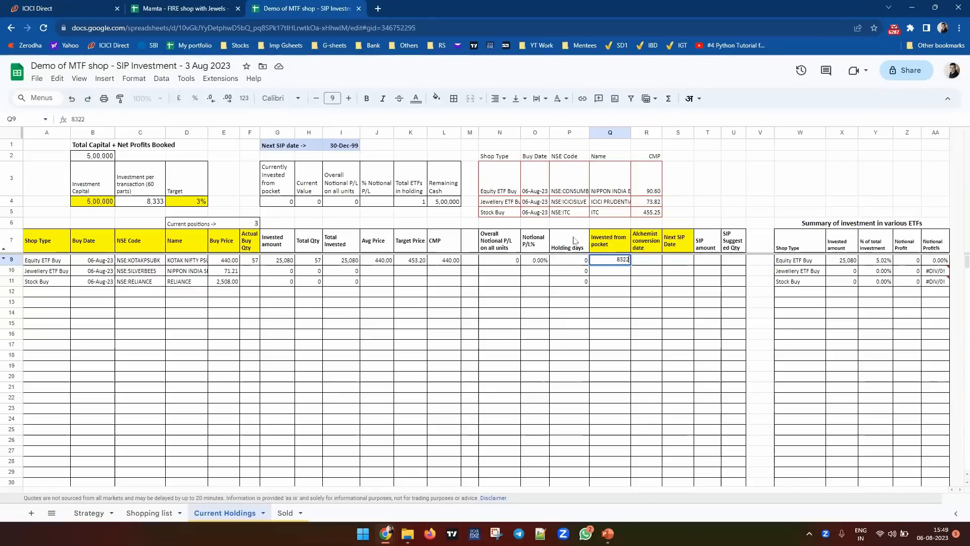
key("Tab")
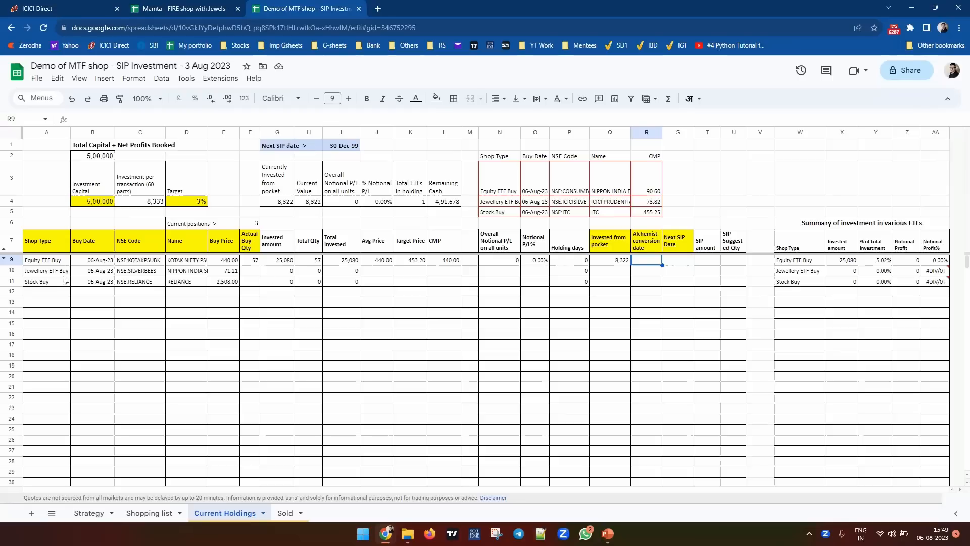
Step: Set the buy date in row 9 to 15-Jul-23 and select that row's Holding days cell
left_click(98, 261)
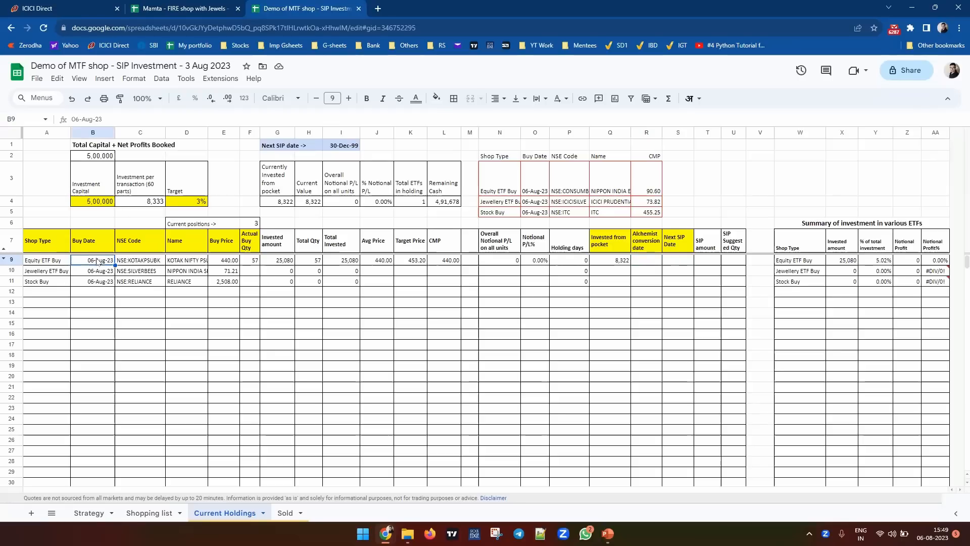
type("15-Jul-23")
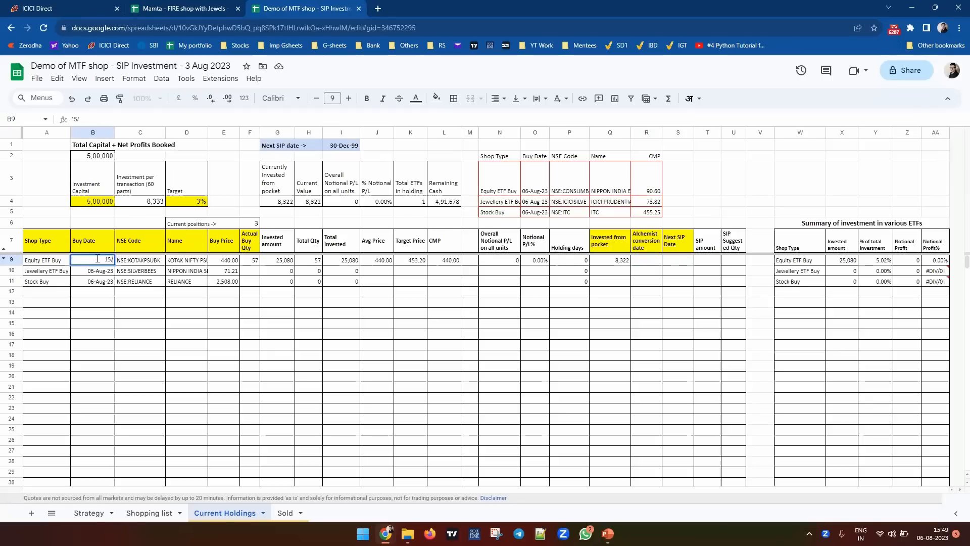
key("Tab")
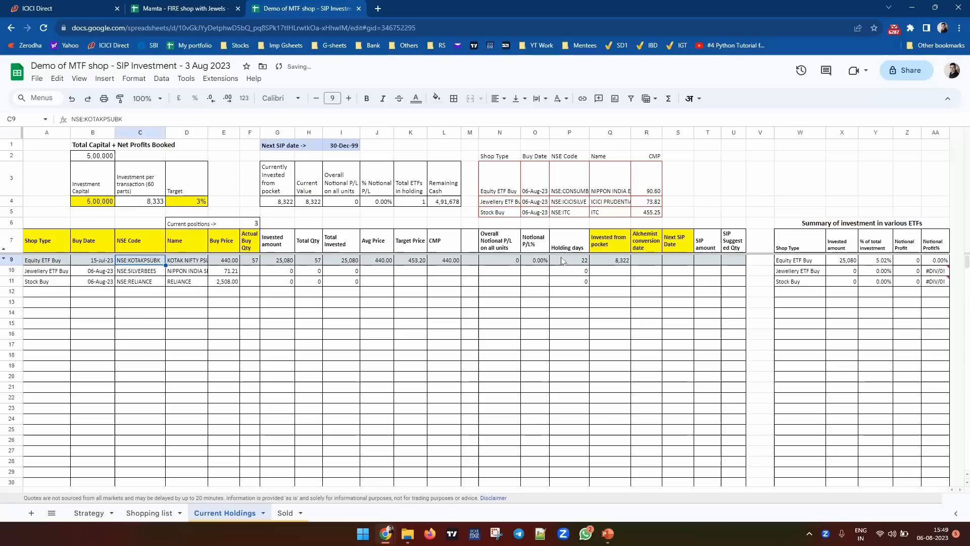
left_click(571, 263)
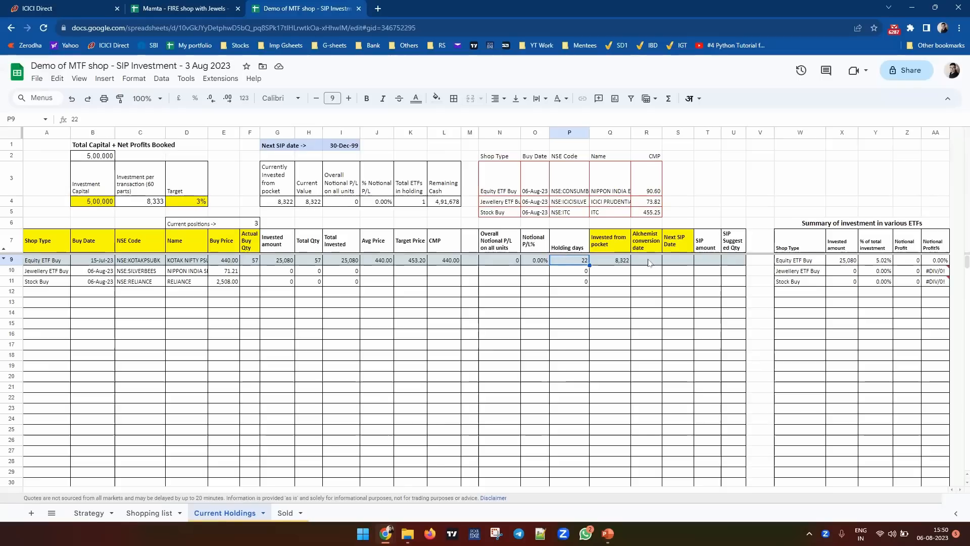
Step: Set row 9's Alchemist conversion date to 04-Aug-23 and its Next SIP Date to 04-Sep-23, ending on the SIP Suggested Qty cell
key("Right")
key("Right")
type("4/")
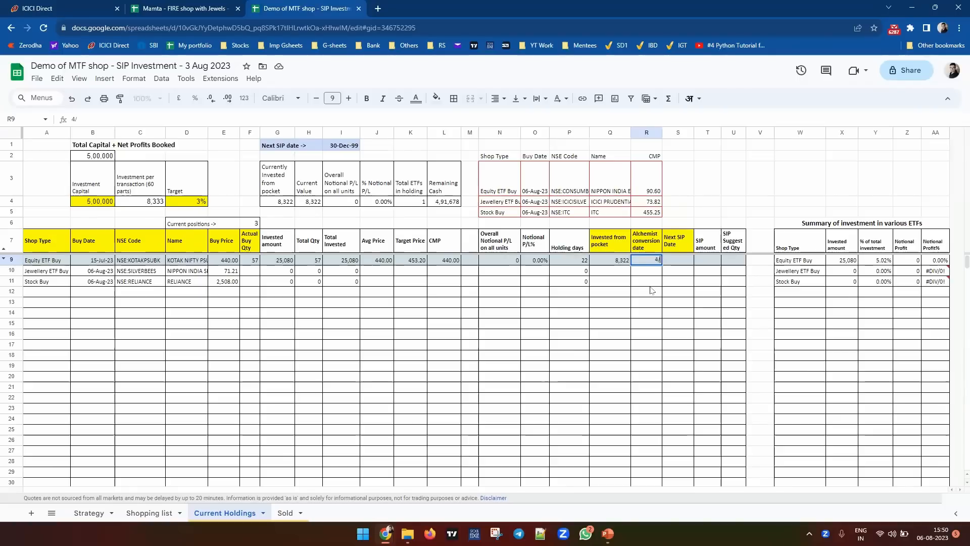
type("8")
key("Tab")
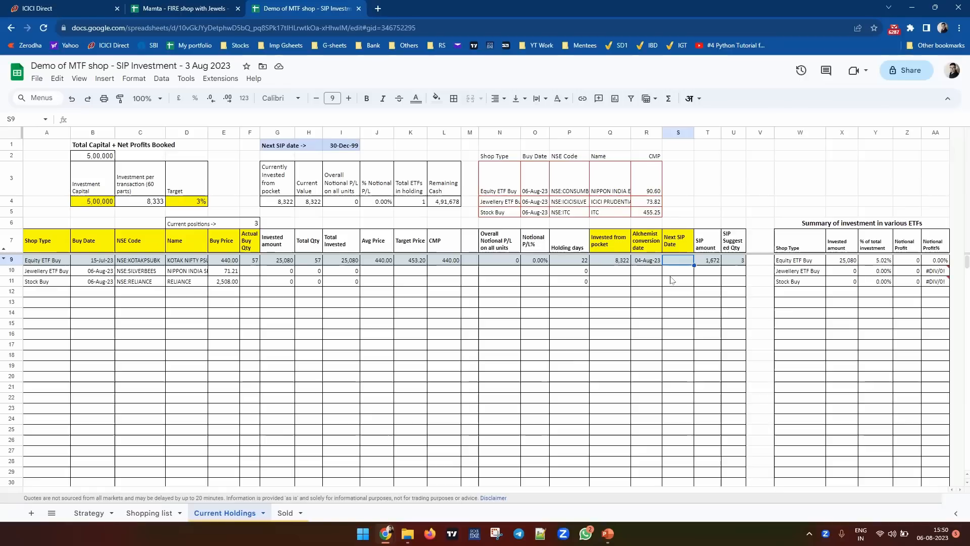
type("4")
key("Tab")
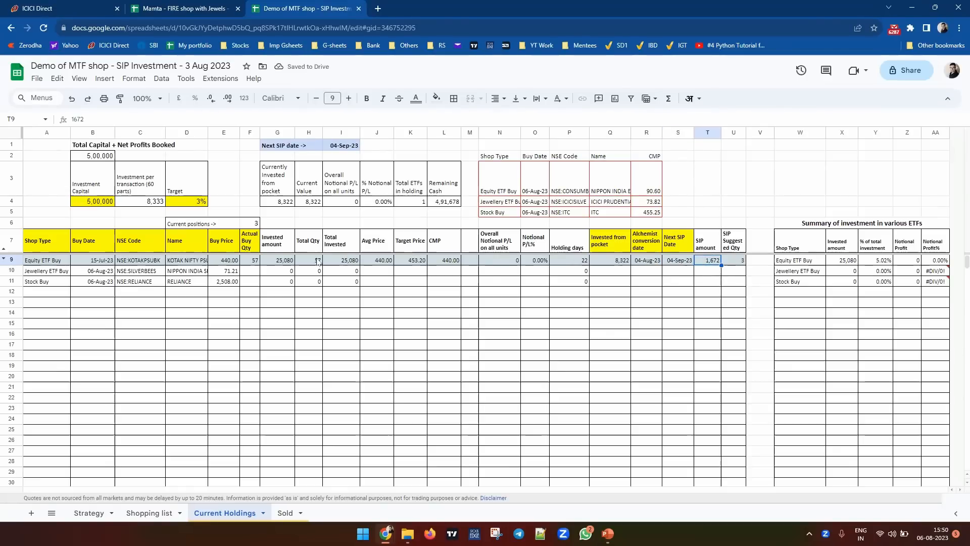
left_click(729, 263)
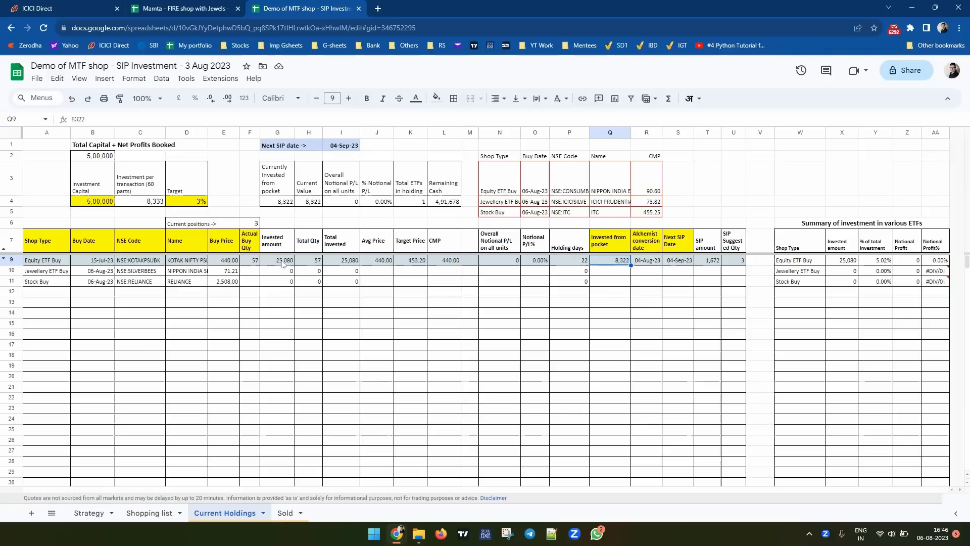
Step: Copy row 9's invested amount of 25,080 into its Invested from pocket cell and select the Currently Invested from pocket total
left_click(282, 263)
key("ctrl+c")
left_click(612, 261)
key("ctrl+v")
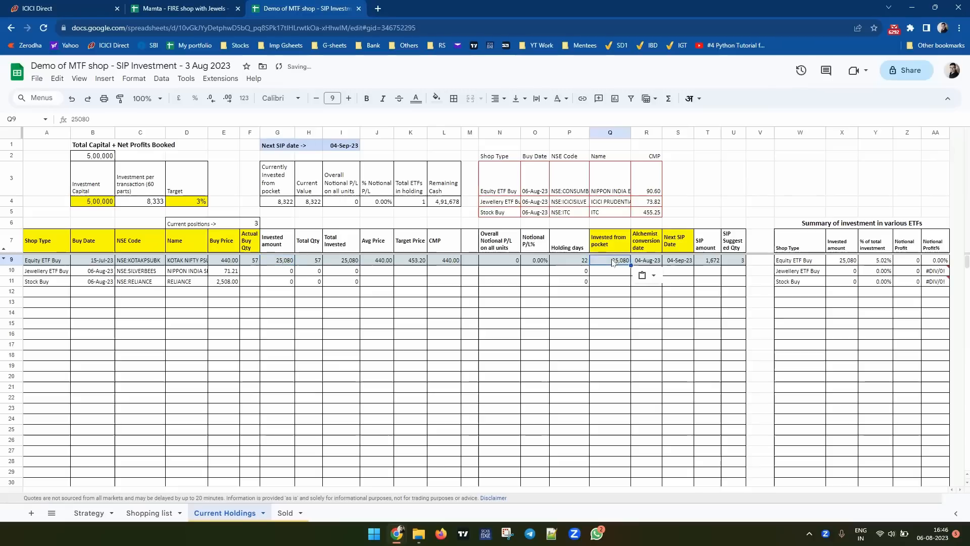
left_click(278, 204)
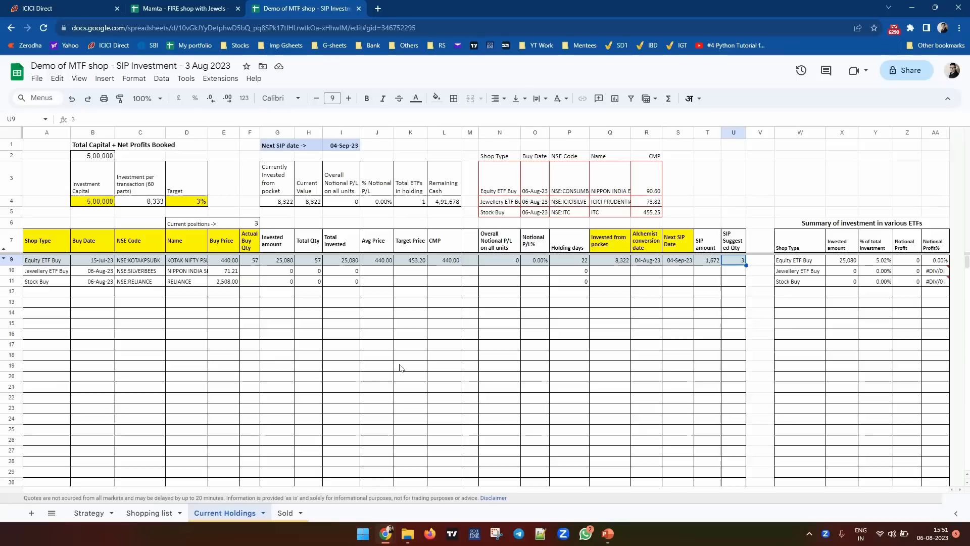
Step: Review the Sold sheet's copied and manually entered column groups, including Sell Price, and return to Current Holdings
left_click(284, 511)
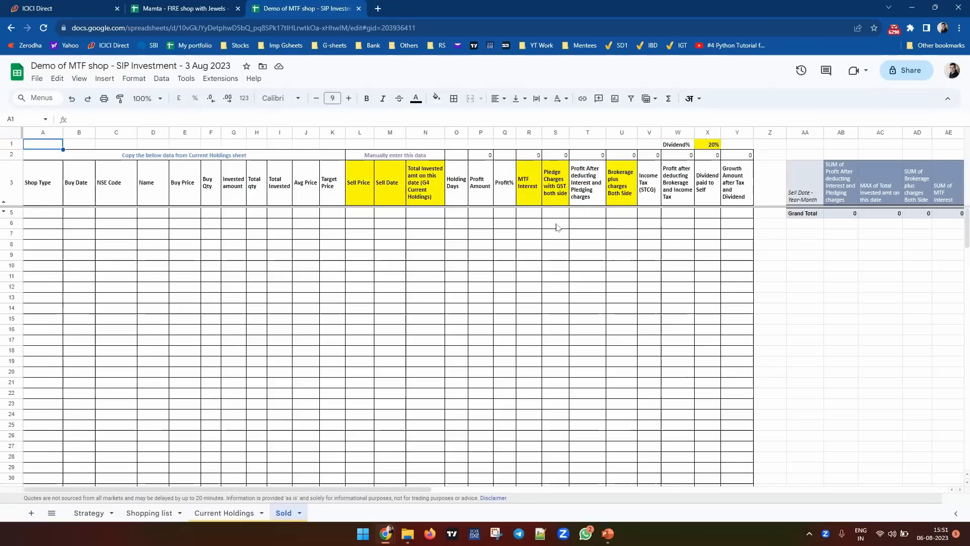
left_click(147, 158)
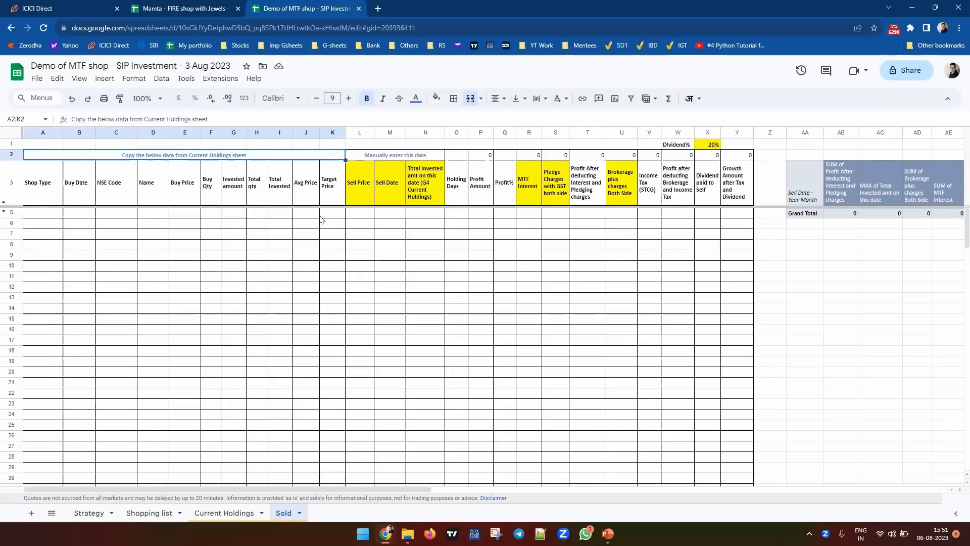
left_click(367, 195)
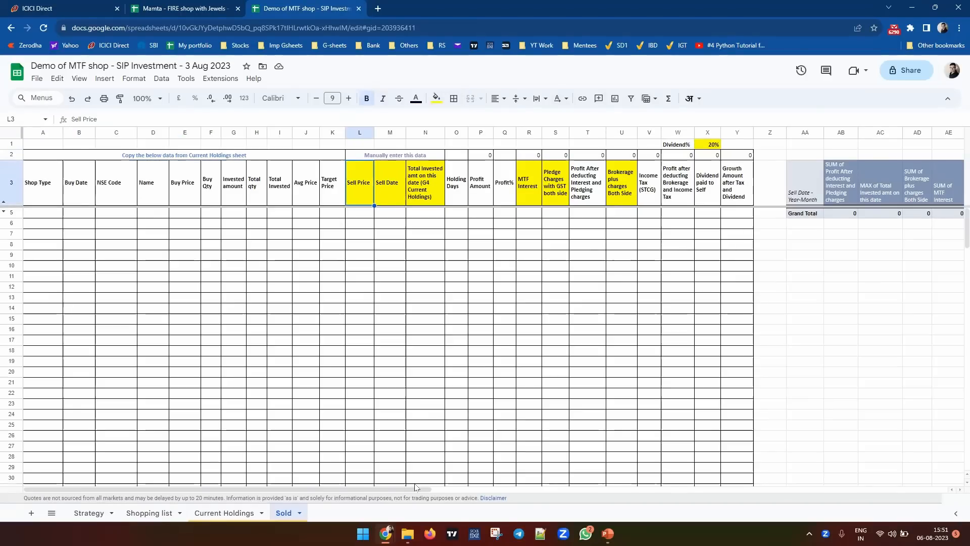
left_click(212, 513)
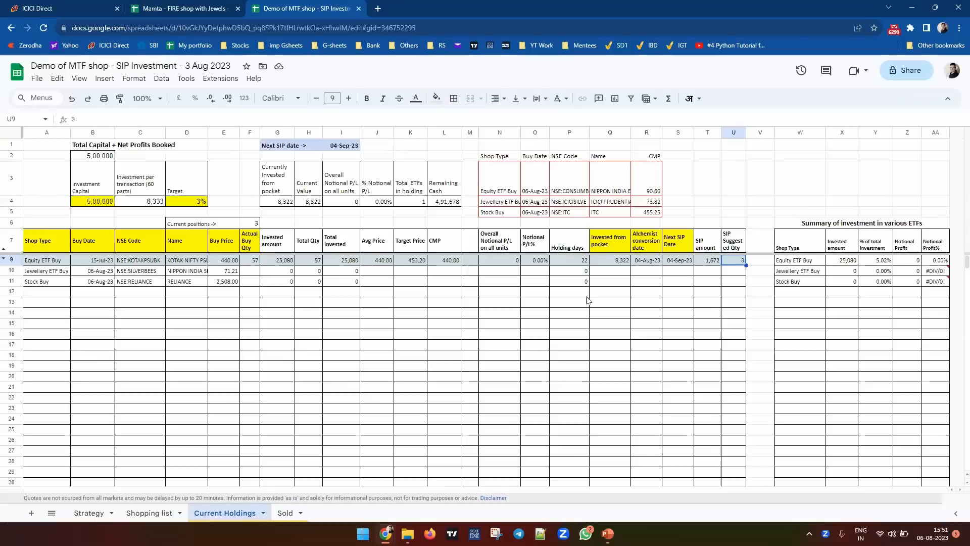
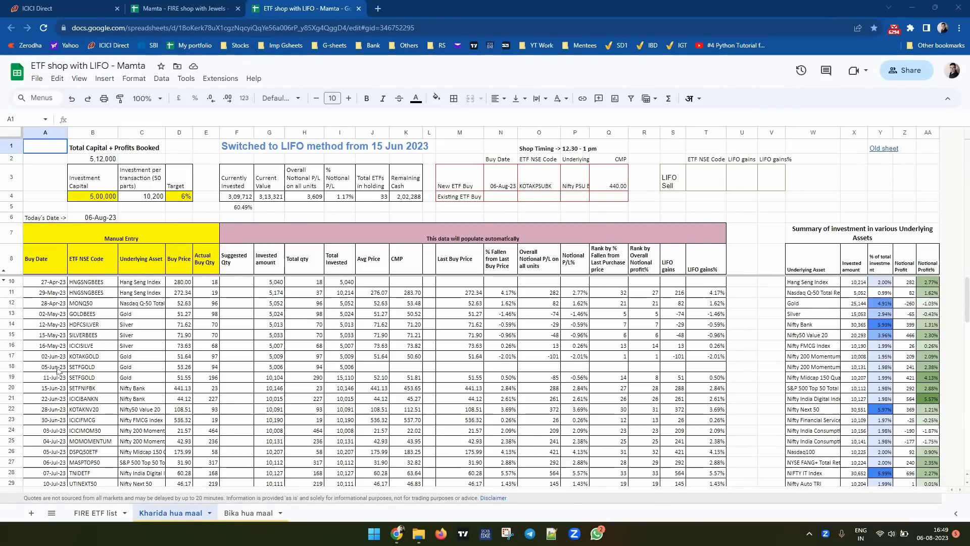
Step: Look through the existing ETF purchases on the Kharida hua maal sheet of the ETF shop with LIFO spreadsheet
scroll(122, 356, "down", 5)
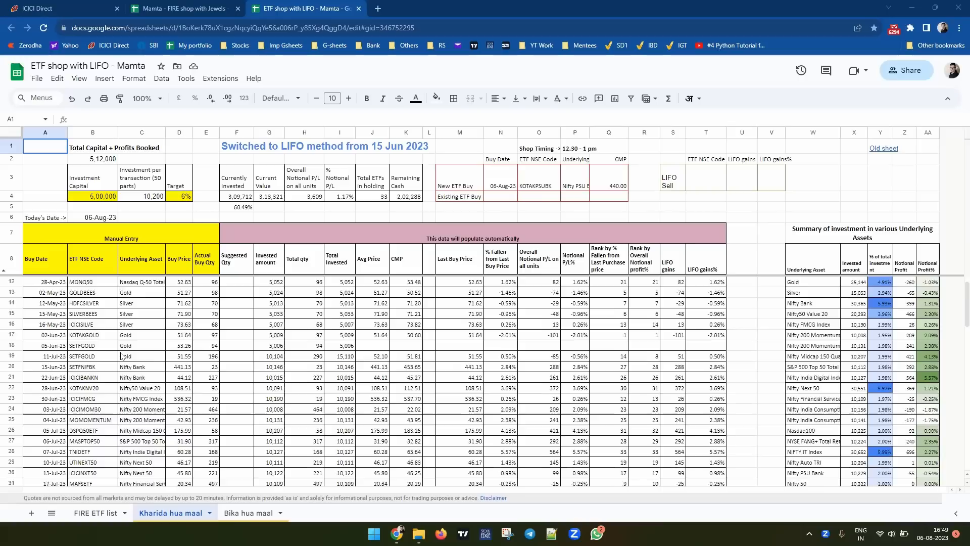
left_click(248, 512)
key("ctrl+shift+Page_Up")
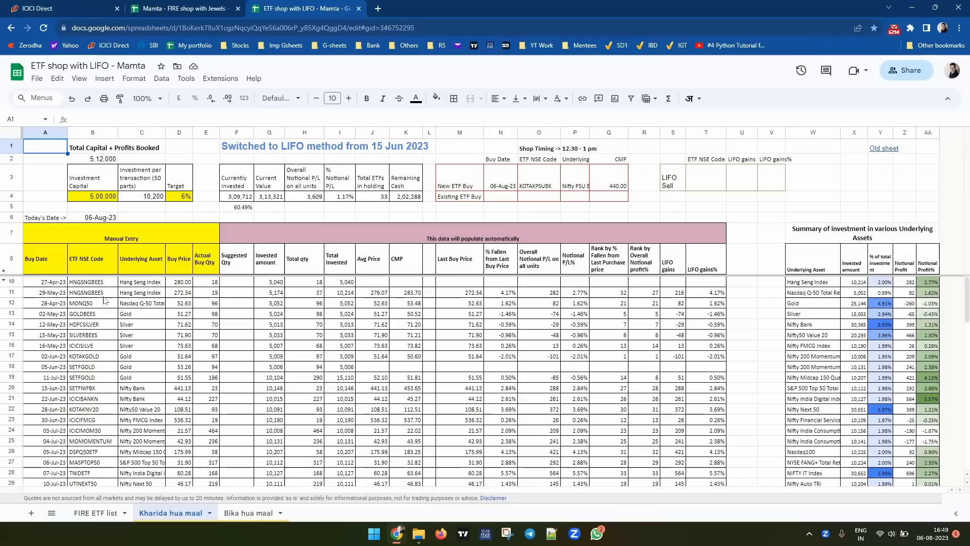
Step: Switch to the FIRE shop with Jewels BID Investment spreadsheet, open Current Holdings and select the Shop Type cell in row 9
left_click(187, 15)
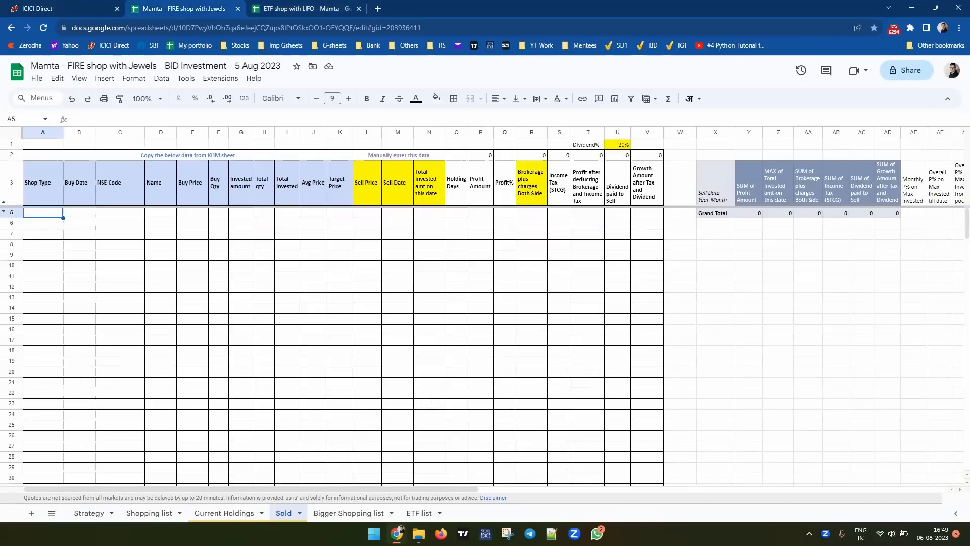
left_click(221, 514)
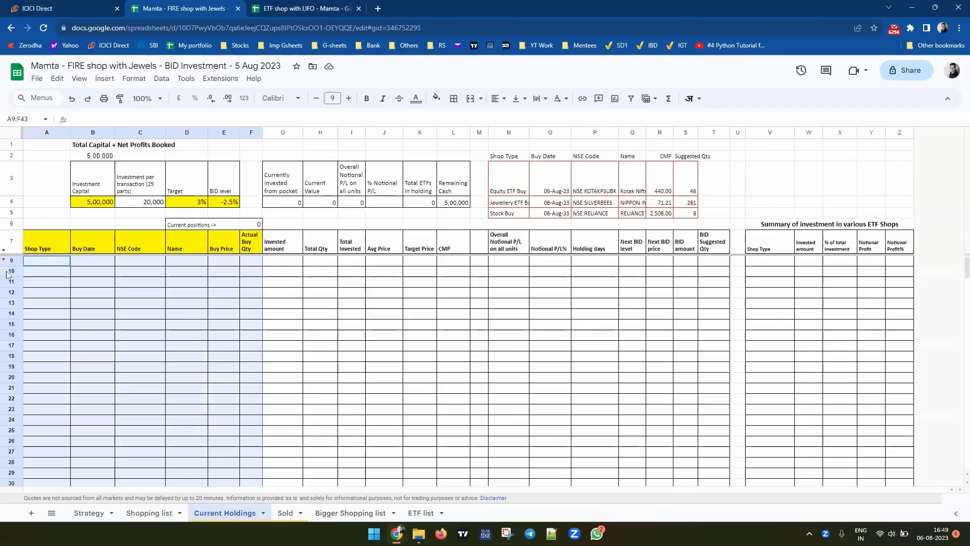
left_click(29, 265)
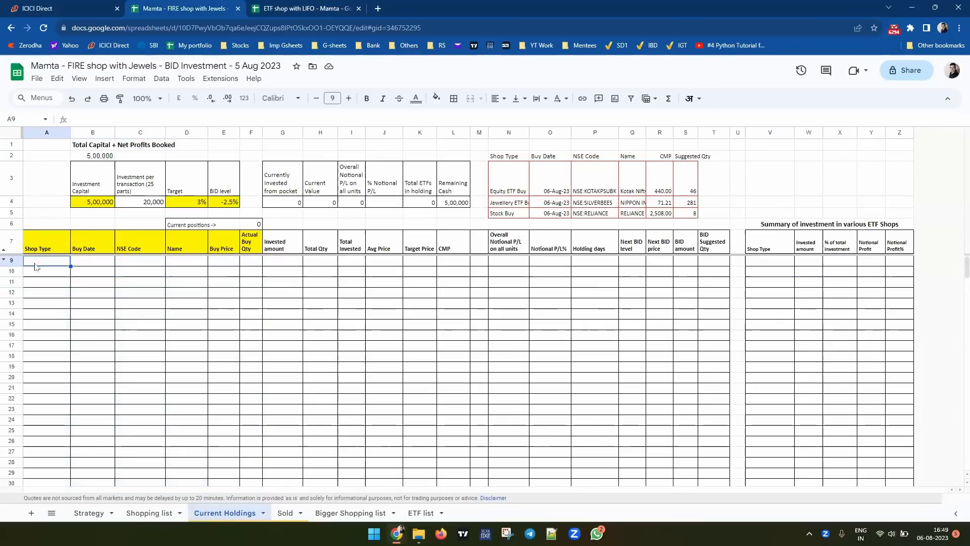
Step: Copy the manual-entry data in A10:E44 on the Kharida hua maal sheet of the ETF shop with LIFO spreadsheet
left_click(270, 10)
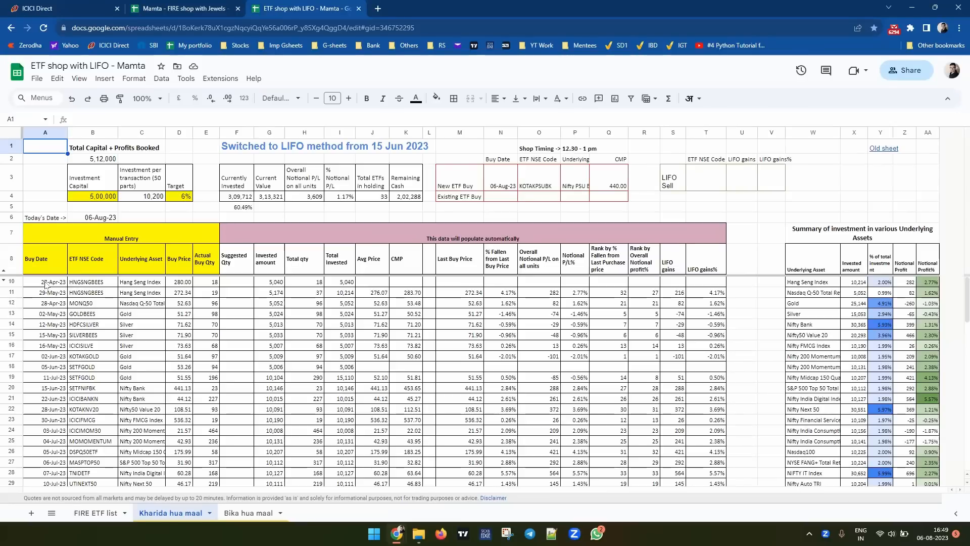
left_click_drag(34, 286, 204, 283)
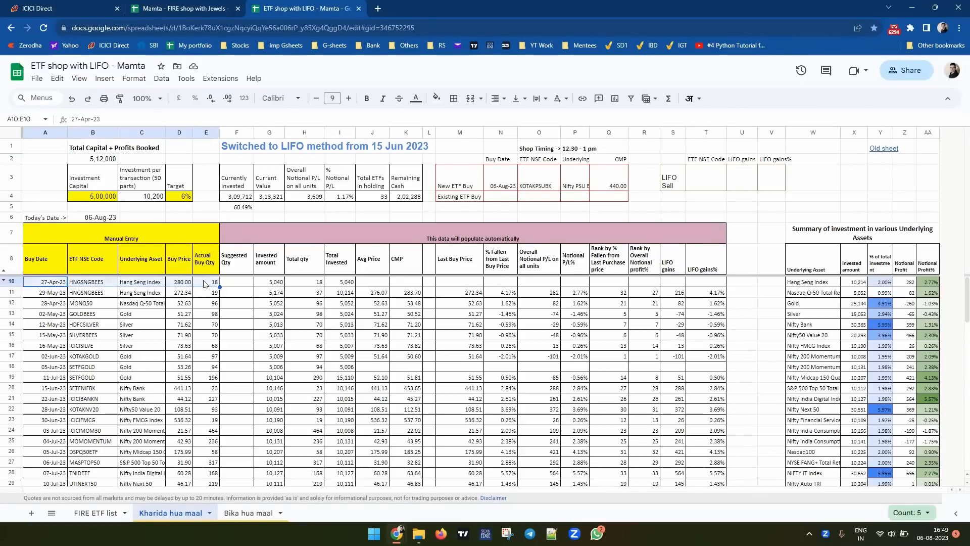
key("ctrl+shift+Down")
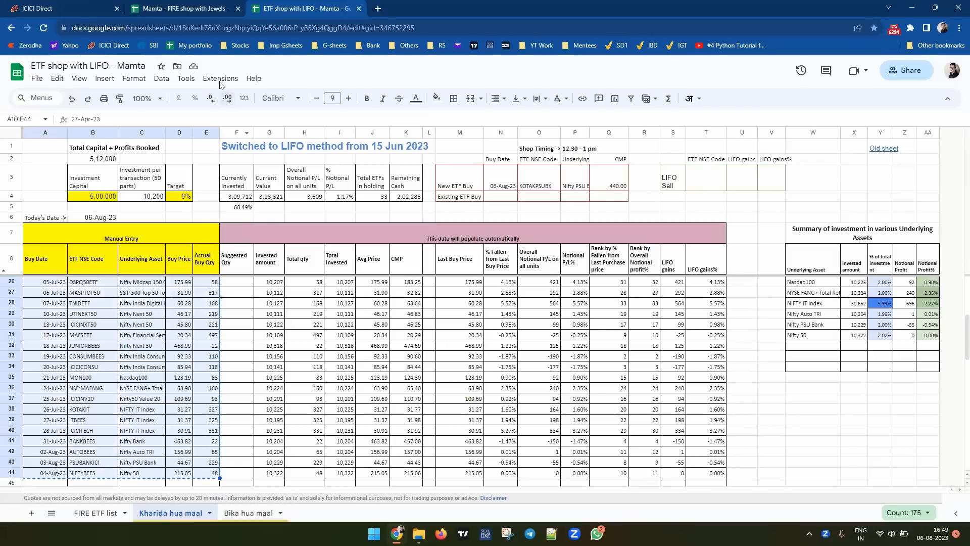
Step: Paste the copied holdings as values only into Current Holdings of the BID Investment spreadsheet, starting at Buy Date cell B9
left_click(184, 8)
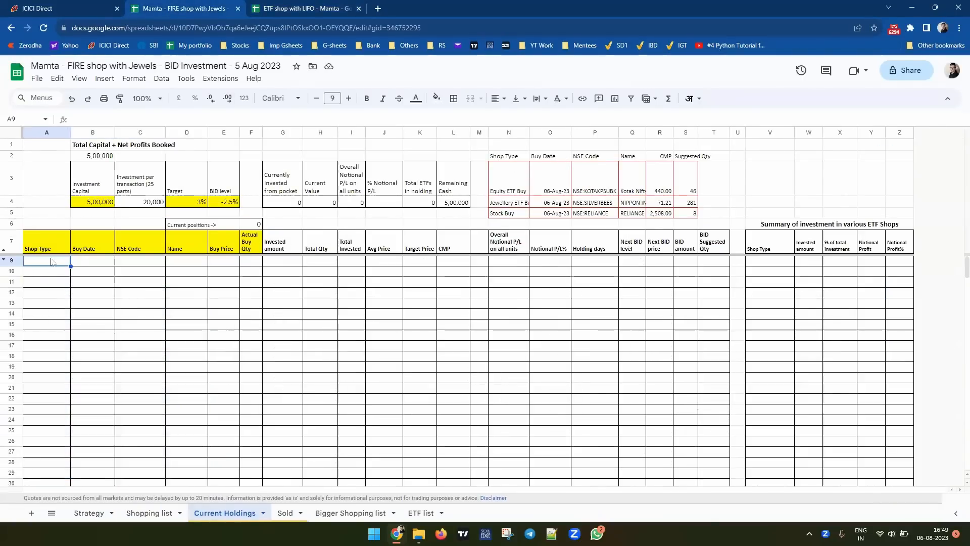
key("Tab")
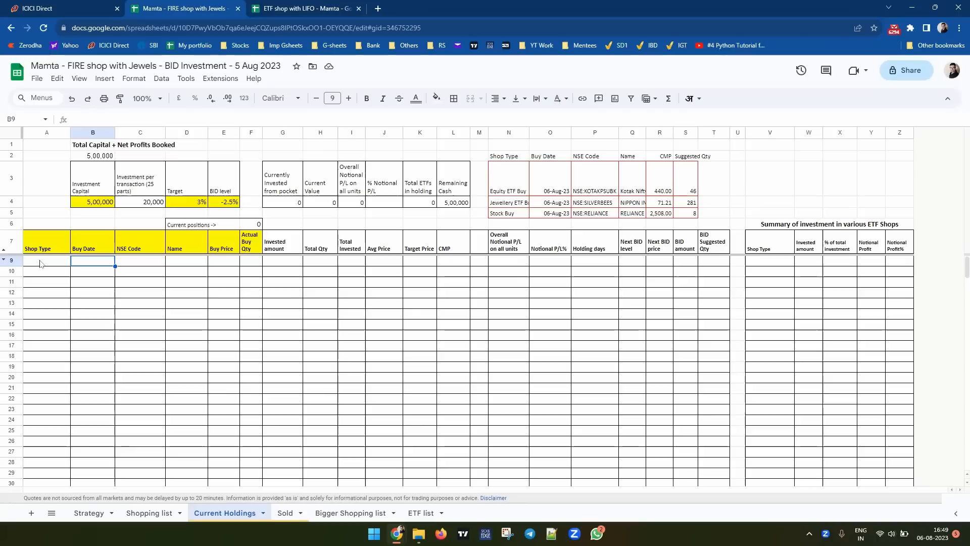
right_click(92, 263)
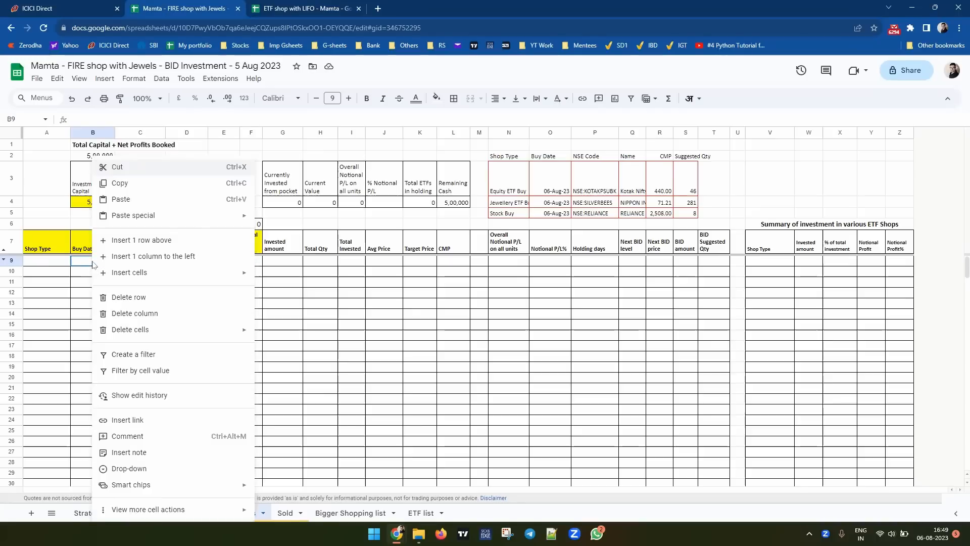
mouse_move(177, 221)
left_click(280, 218)
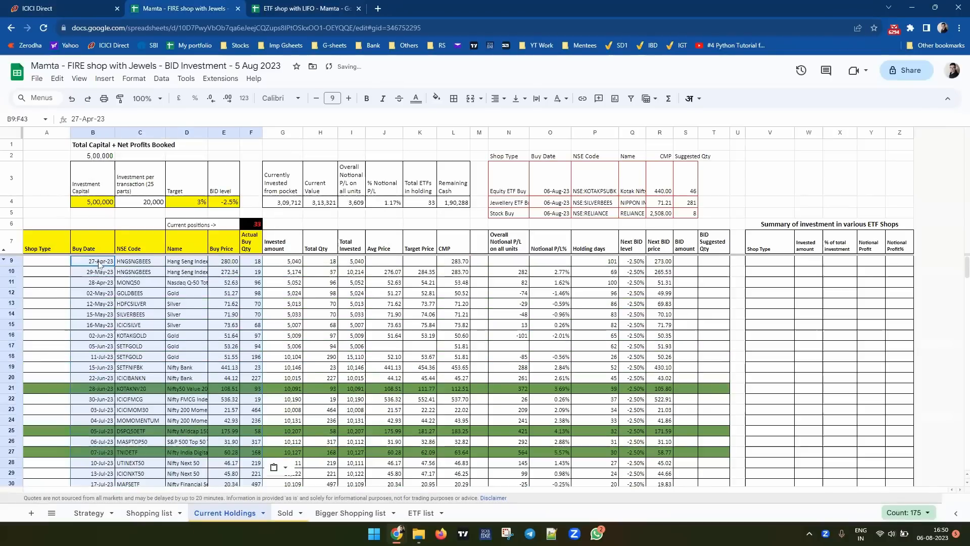
left_click(292, 263)
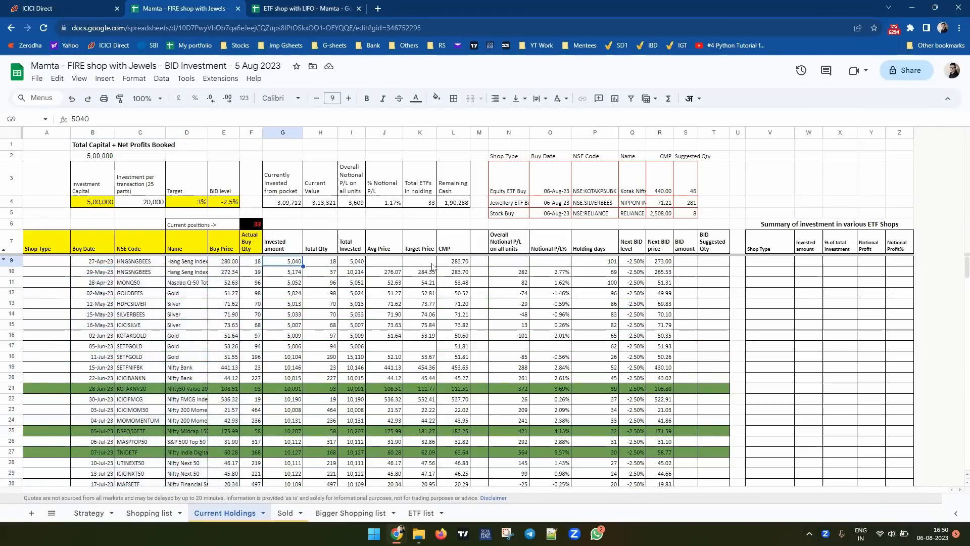
left_click(92, 250)
left_click(252, 247)
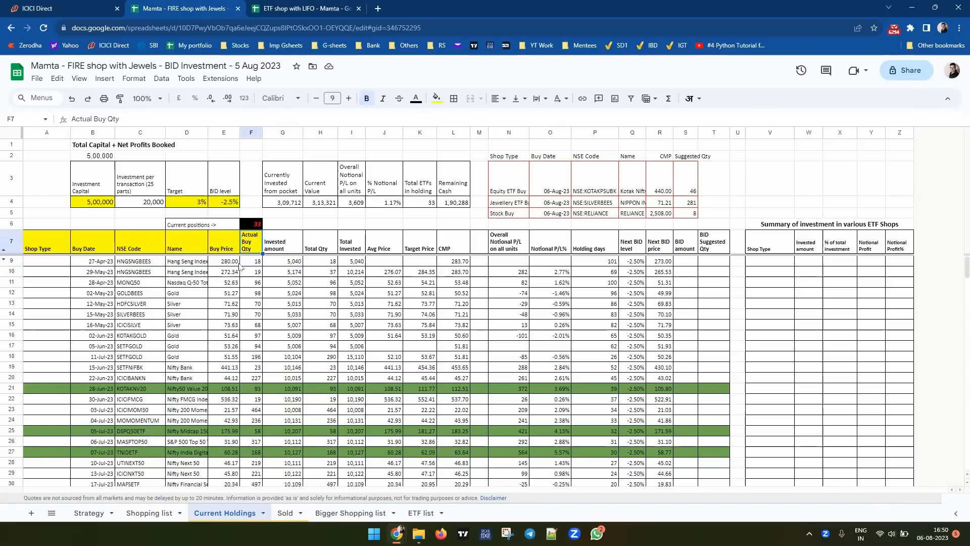
key("ctrl+Tab")
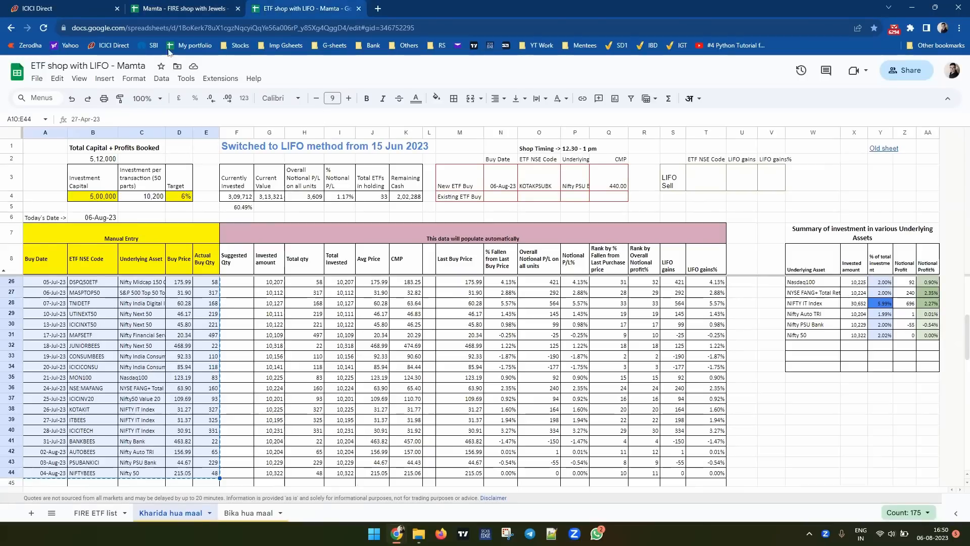
left_click(160, 13)
Step: Fill Shop Type cells A9:A11 in Current Holdings with Equity ETF Buy, copied from N3 in the suggested-buy table
left_click(40, 262)
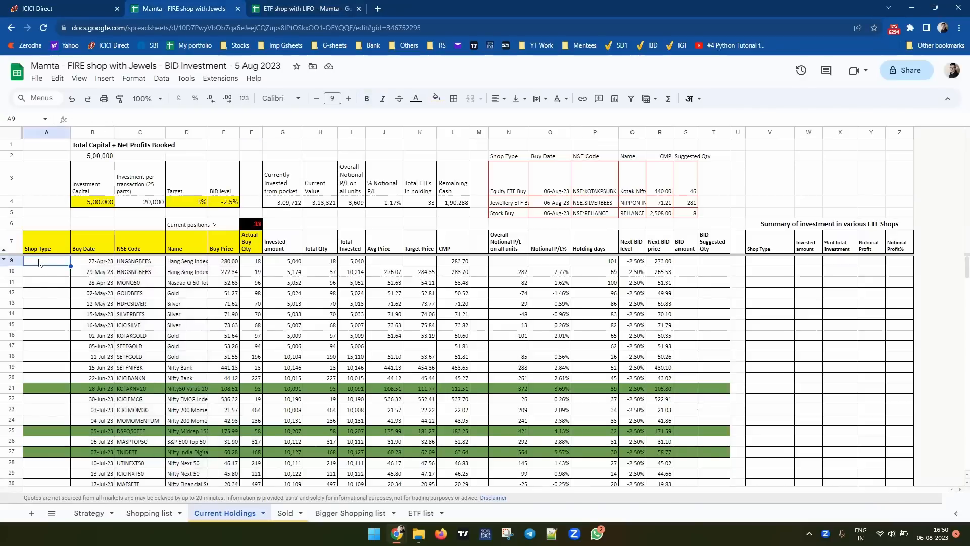
left_click(509, 188)
key("ctrl+c")
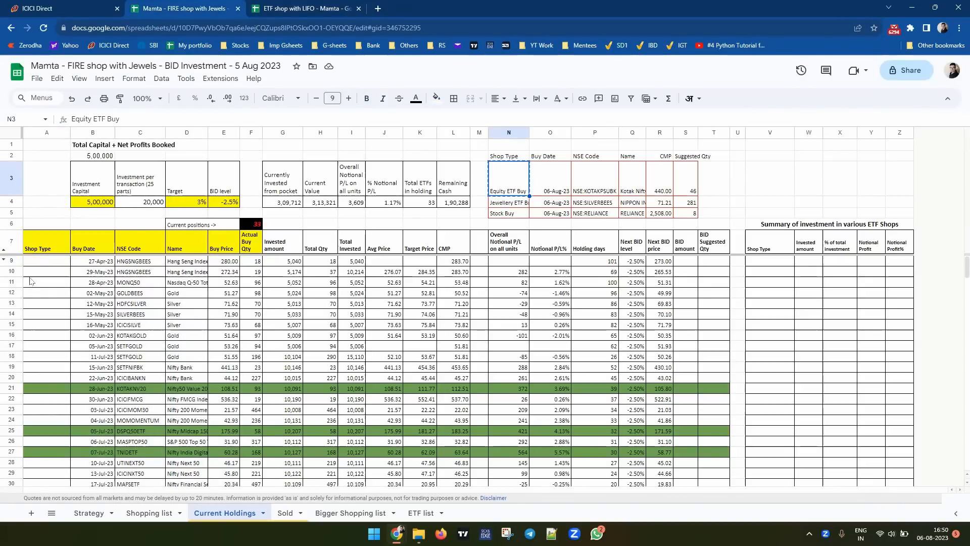
left_click(41, 267)
left_click_drag(39, 267, 41, 289)
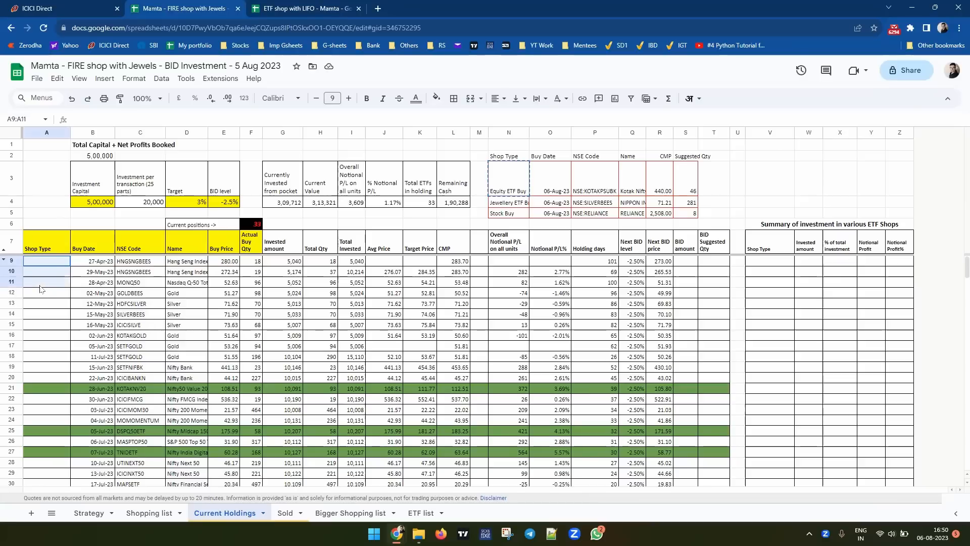
key("ctrl+v")
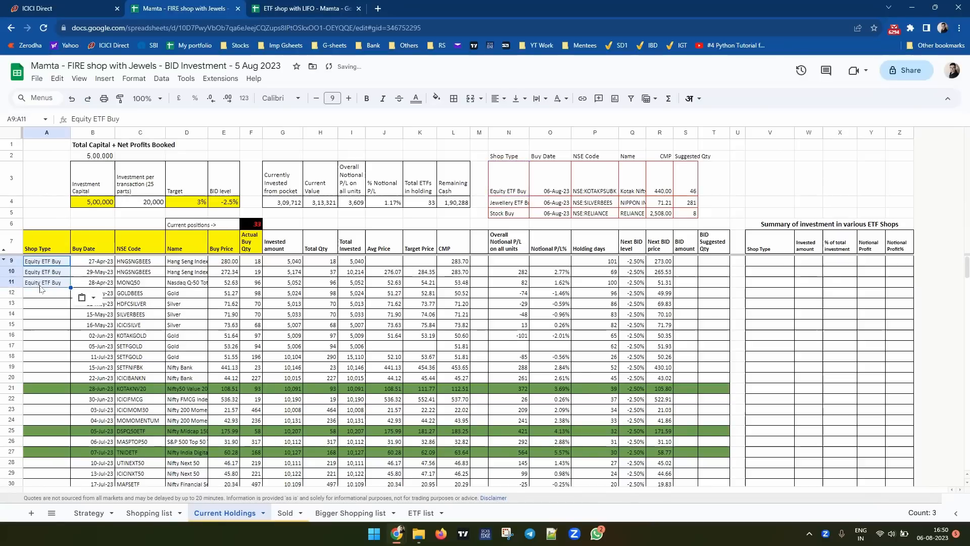
Step: Fill Shop Type cells A12:A18, the gold and silver holdings, with Jewellery ETF Buy copied from N4
left_click(506, 206)
key("ctrl+c")
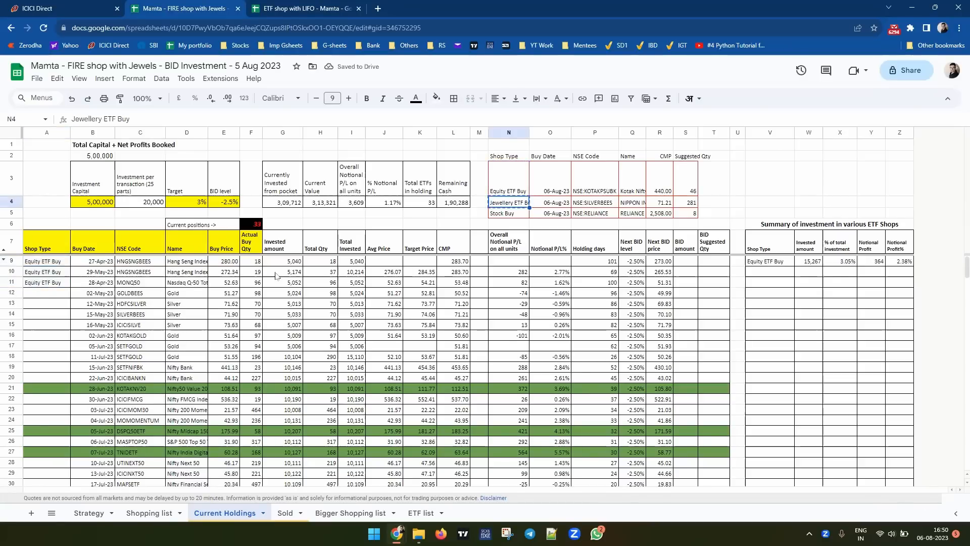
left_click_drag(29, 297, 34, 357)
key("ctrl+v")
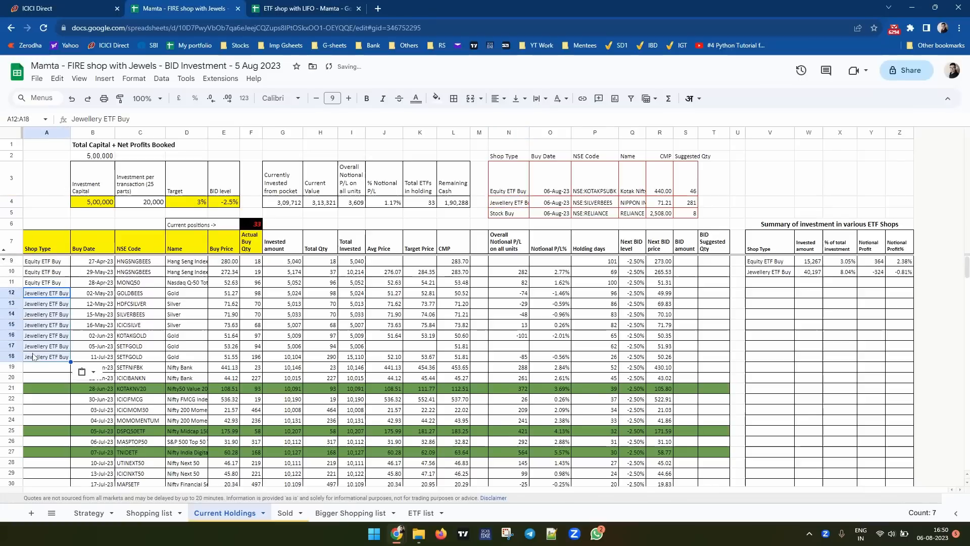
scroll(38, 394, "down", 1)
scroll(45, 404, "up", 2)
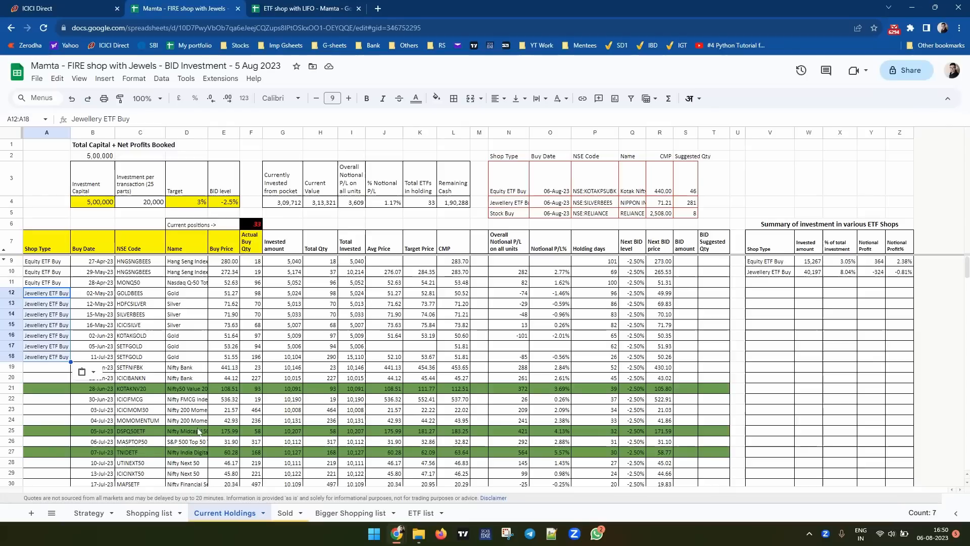
Step: Copy the sold-trade data in A6:E27 on the Bika hua maal sheet of the ETF shop with LIFO spreadsheet
left_click(283, 8)
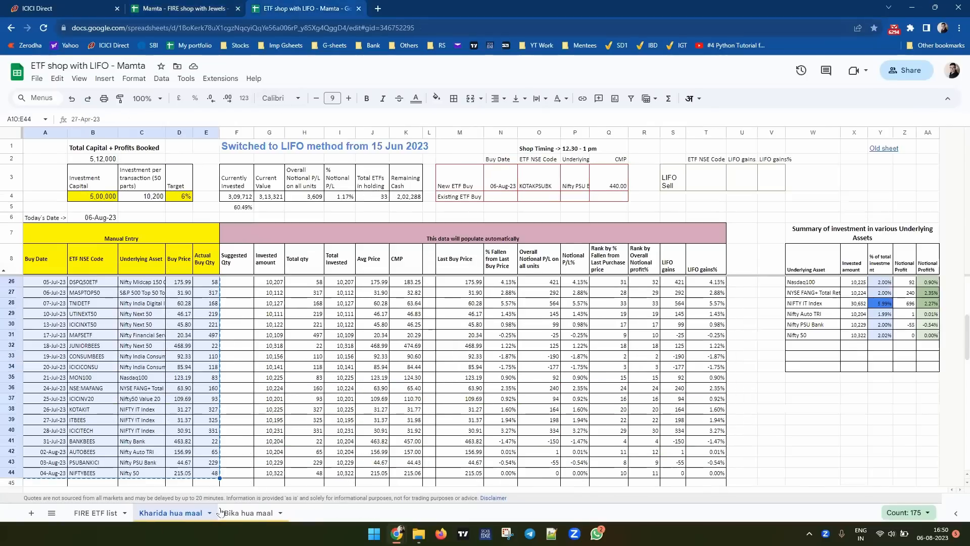
left_click(240, 513)
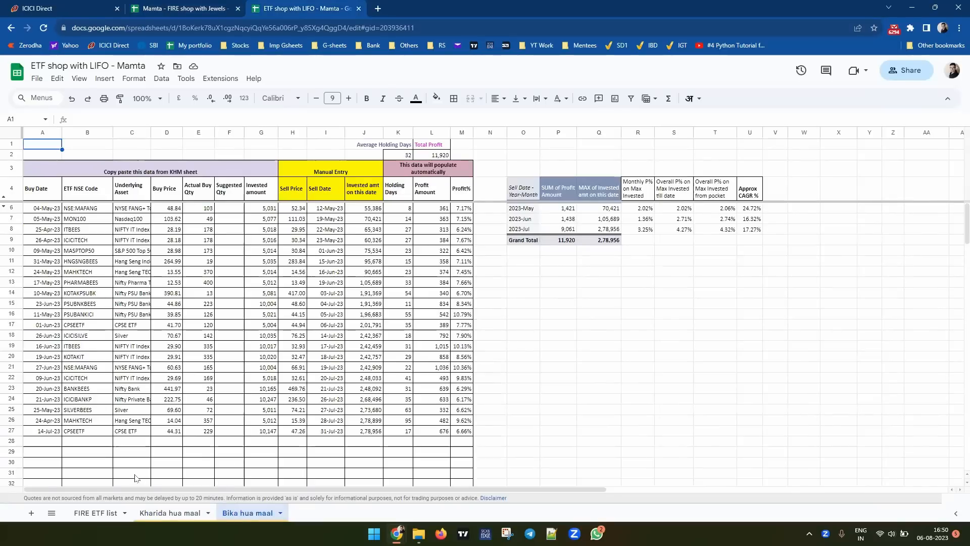
left_click(51, 208)
key("ctrl+shift+Down")
key("ctrl+shift+Right")
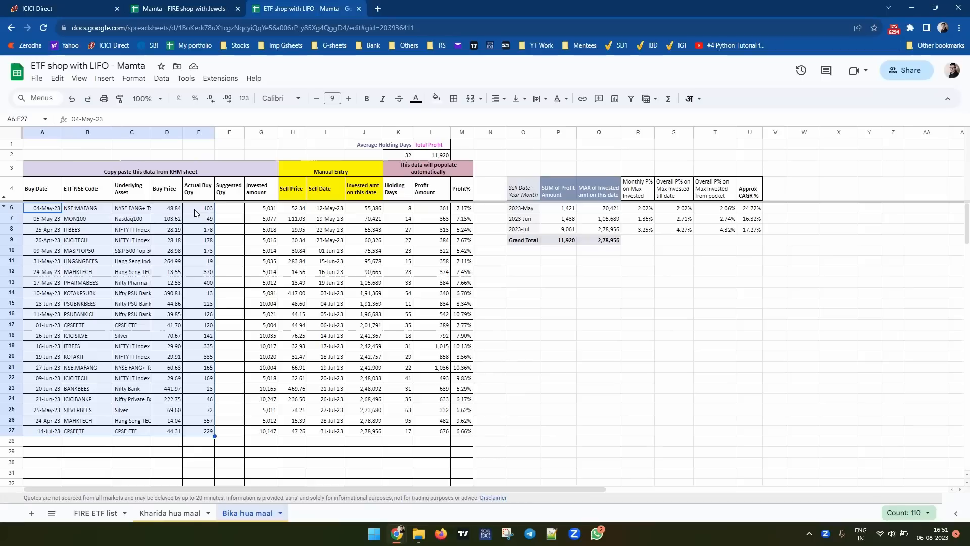
Step: Paste the copied trades as values only into the Sold sheet of the BID Investment spreadsheet, starting at Buy Date cell B5
left_click(197, 8)
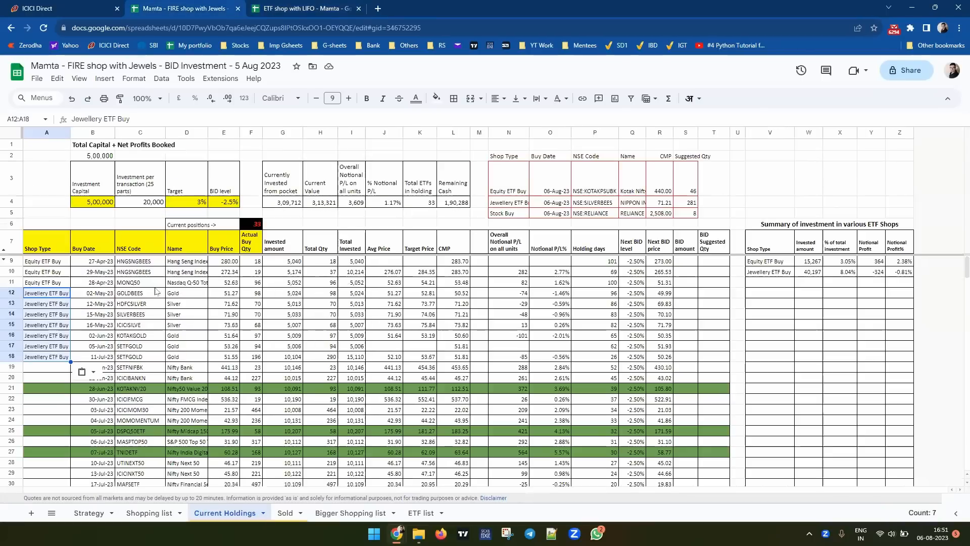
left_click(279, 513)
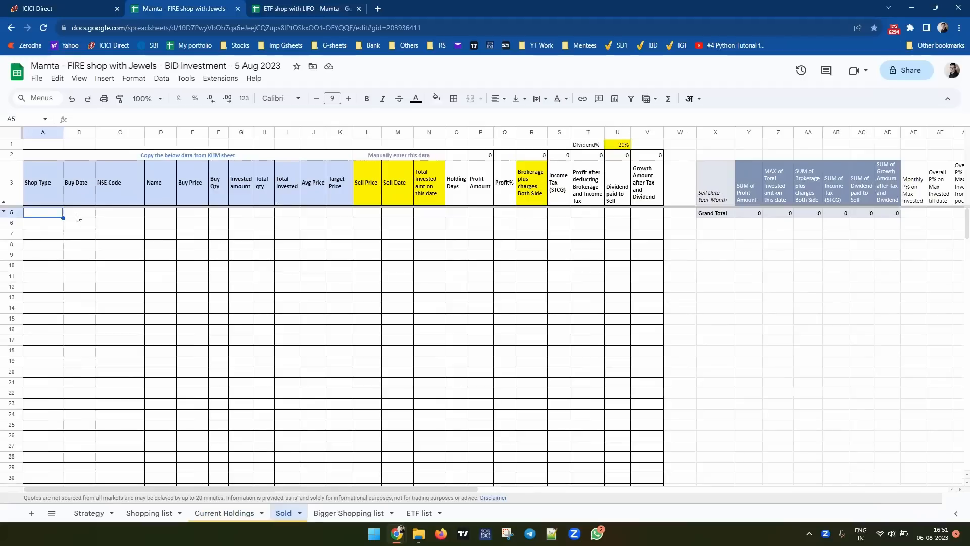
left_click(77, 214)
key("ctrl+shift+v")
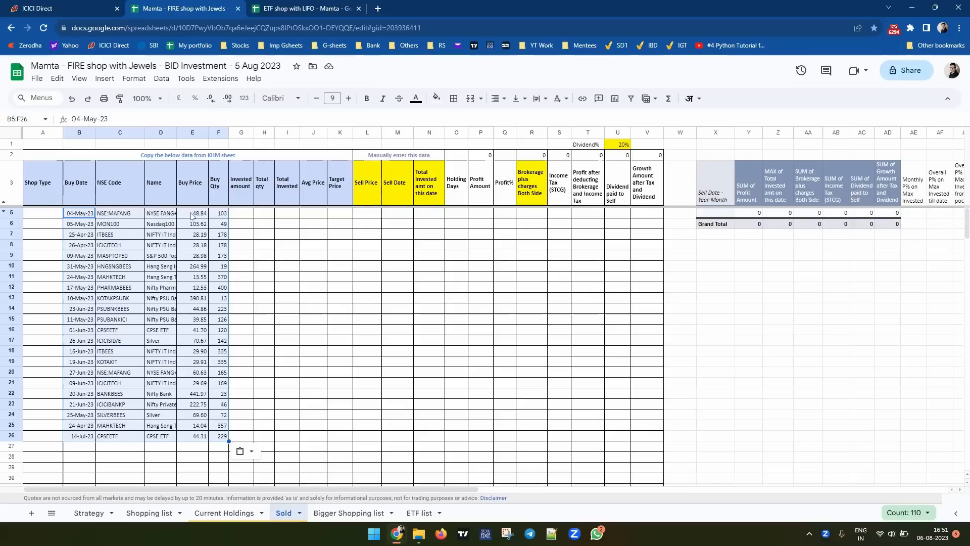
Step: Copy the invested amounts in G6:G27 on Bika hua maal and paste them as values into the Sold sheet from G5
left_click(245, 217)
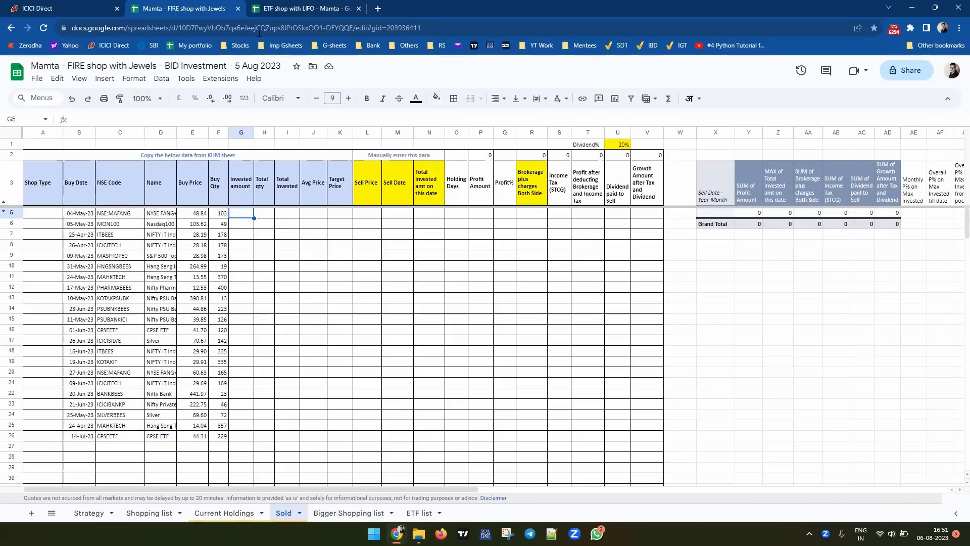
left_click(270, 6)
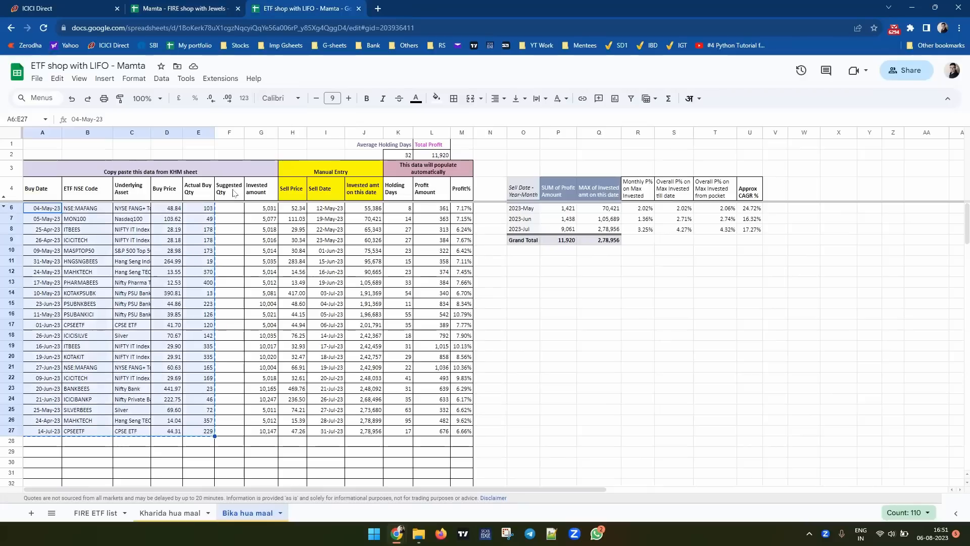
left_click(262, 208)
left_click_drag(261, 208, 263, 430)
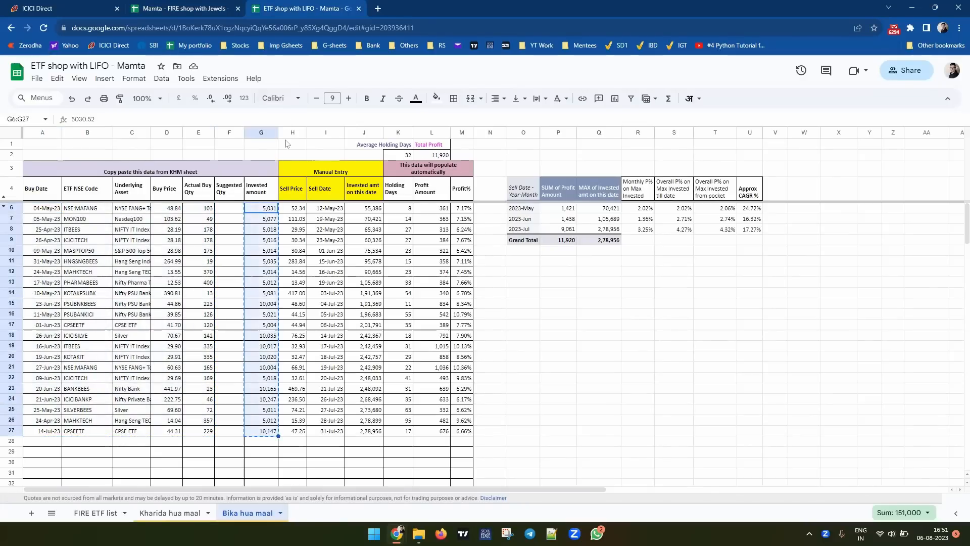
left_click(178, 10)
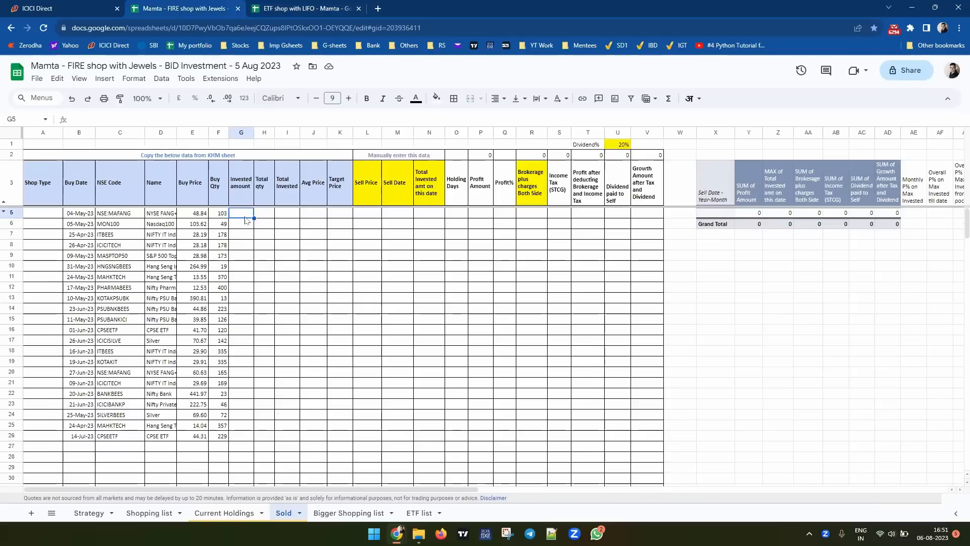
key("ctrl+shift+v")
Step: Copy Buy Qty and Invested amount in F5:G26 of the Sold sheet into Total qty and Total Invested, starting at H5
left_click_drag(218, 213, 248, 213)
key("ctrl+c")
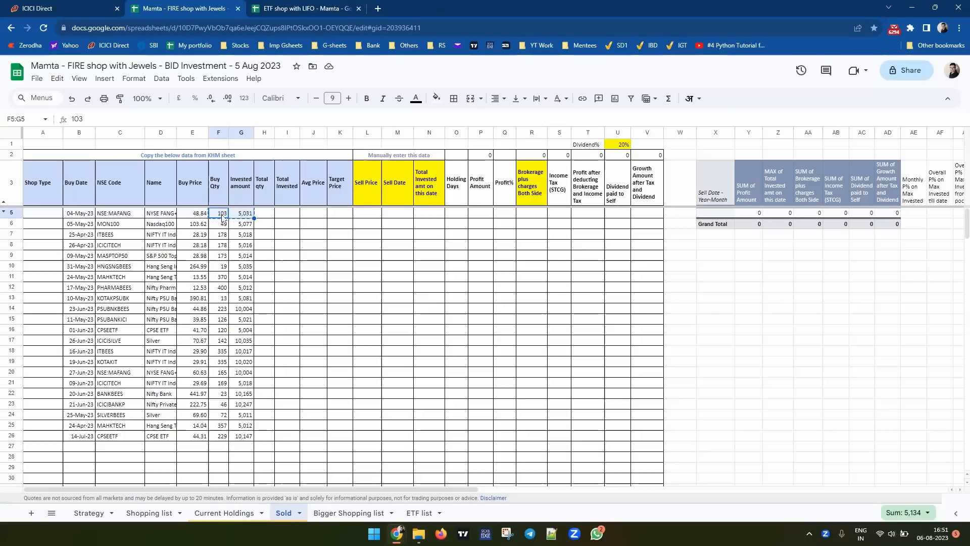
key("ctrl+shift+Down")
key("ctrl+c")
left_click(263, 214)
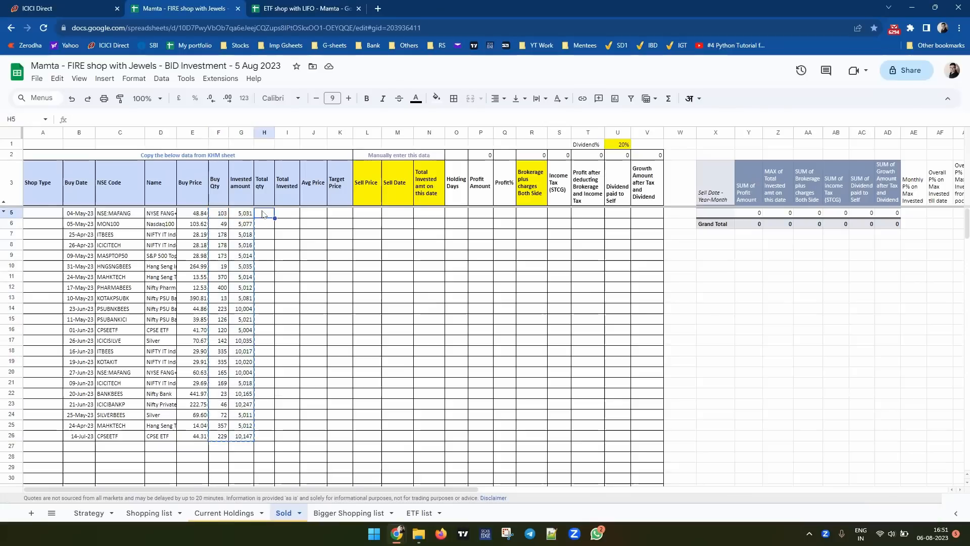
key("ctrl+v")
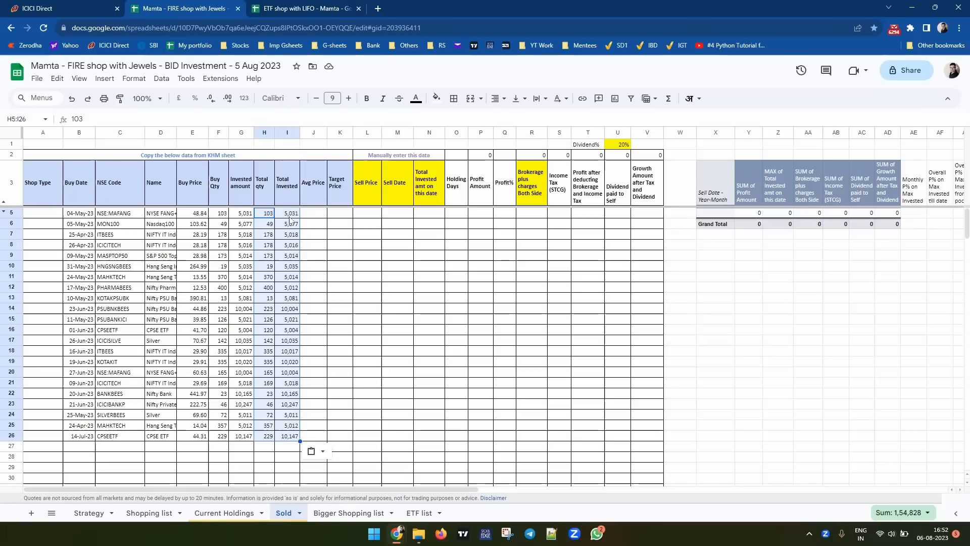
Step: Enter the Avg Price formula =I5/H5 in J5 of the Sold sheet and auto-fill it down to row 26
left_click(315, 215)
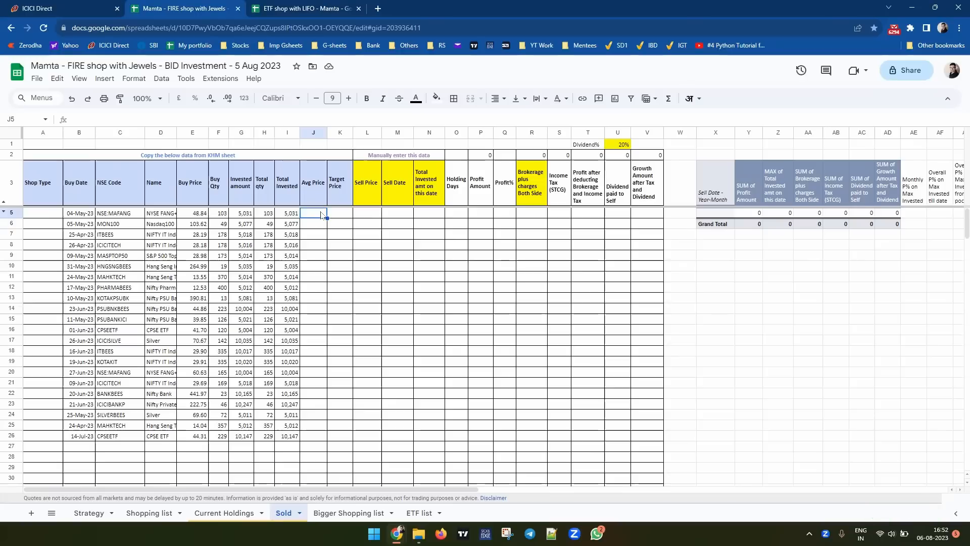
type("=")
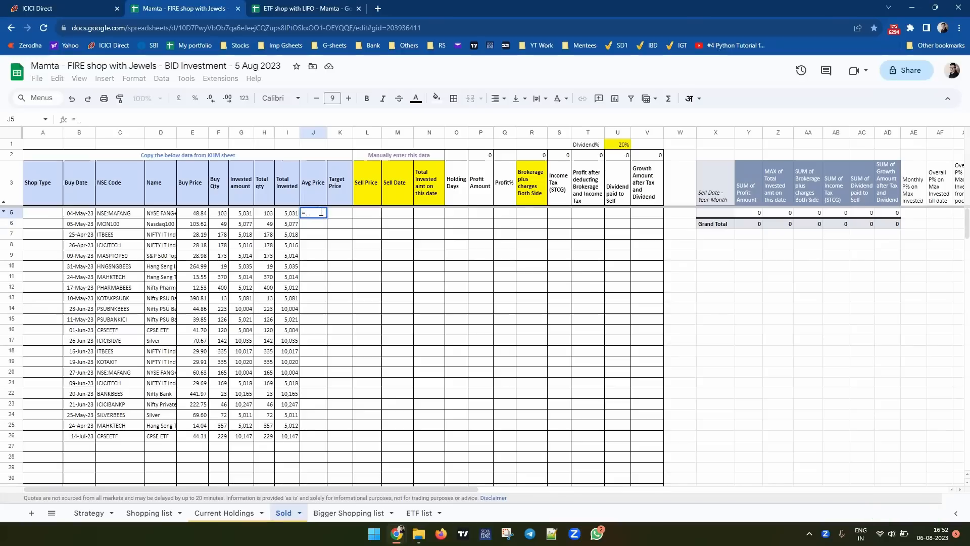
type("I5/H5")
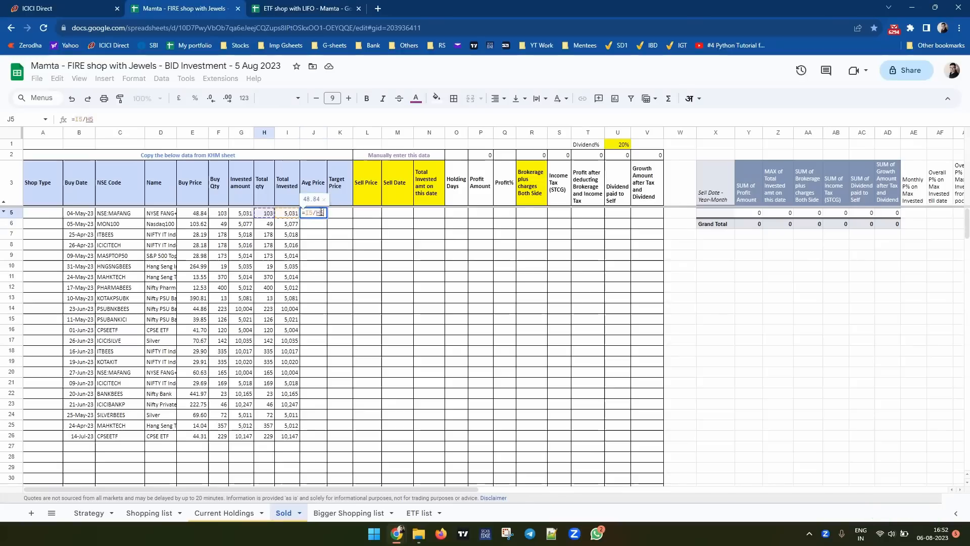
key("Return")
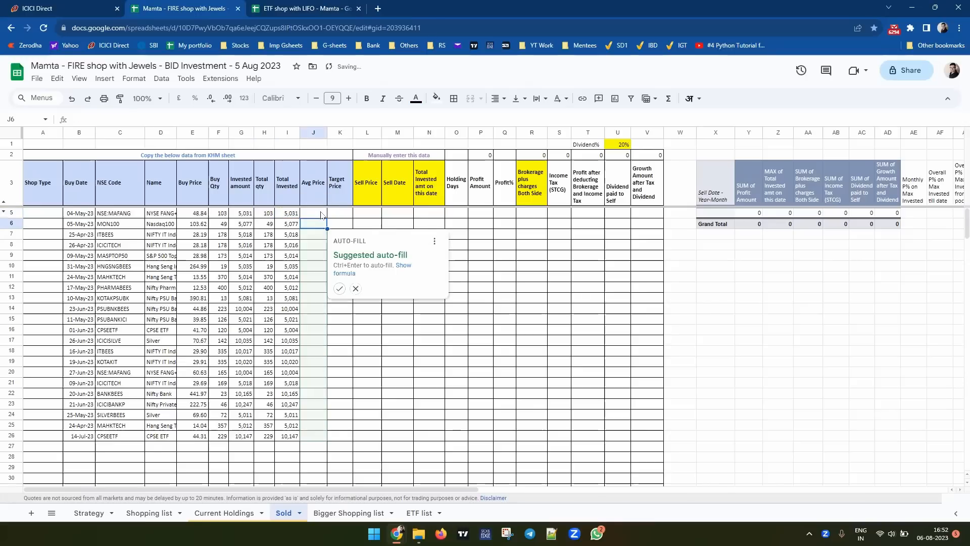
key("ctrl+Return")
Step: Copy sell prices, sell dates and invested amounts in H6:J27 of Bika hua maal and paste them into the Sold sheet at L5
left_click(335, 218)
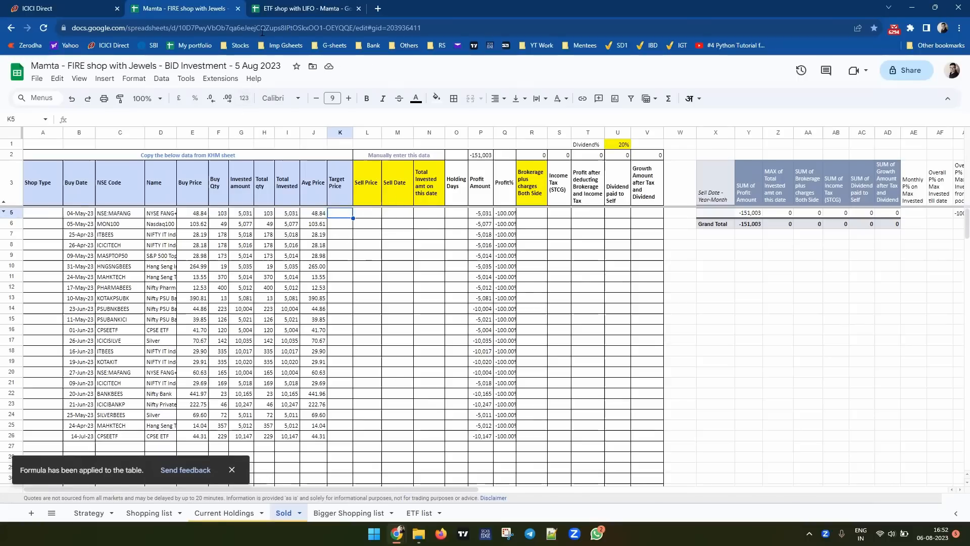
left_click(281, 9)
left_click_drag(296, 211, 370, 216)
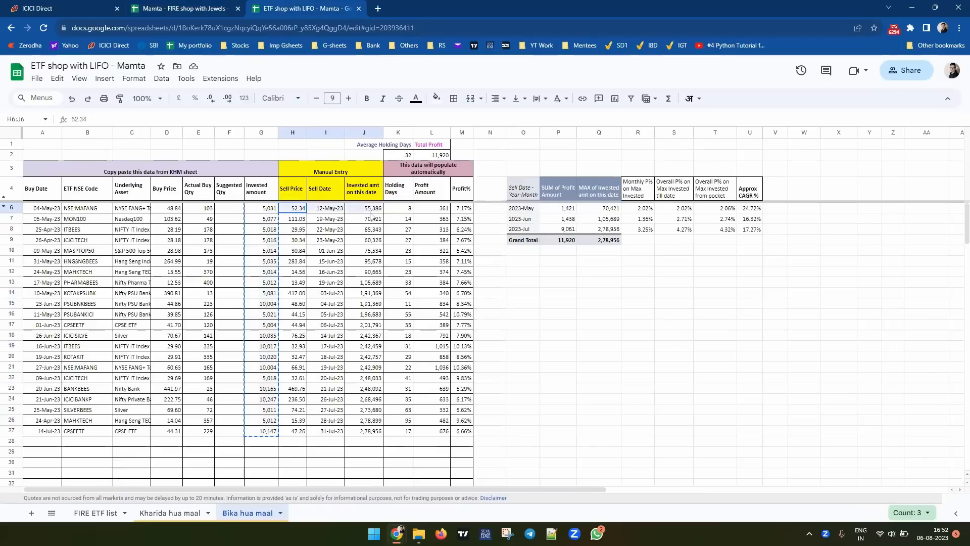
key("ctrl+shift+Down")
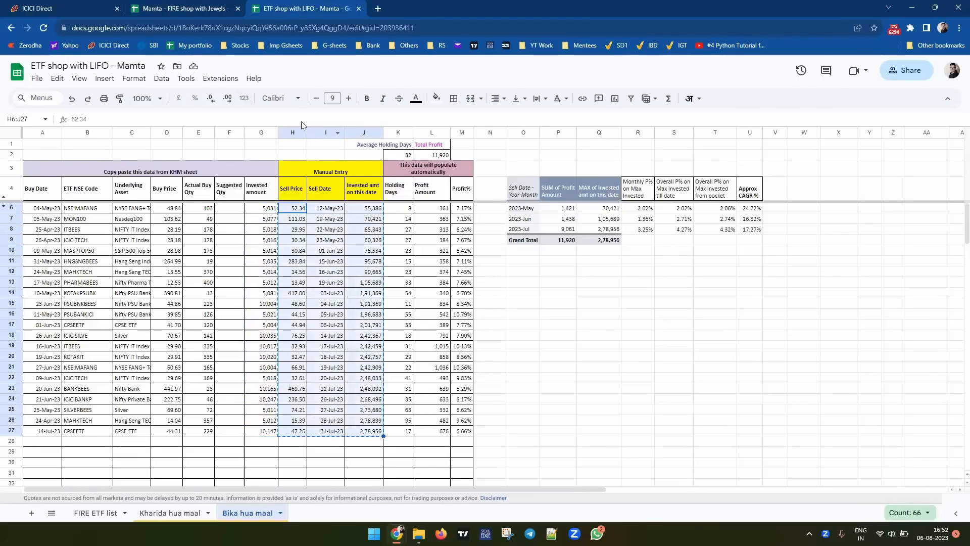
left_click(178, 8)
left_click(366, 214)
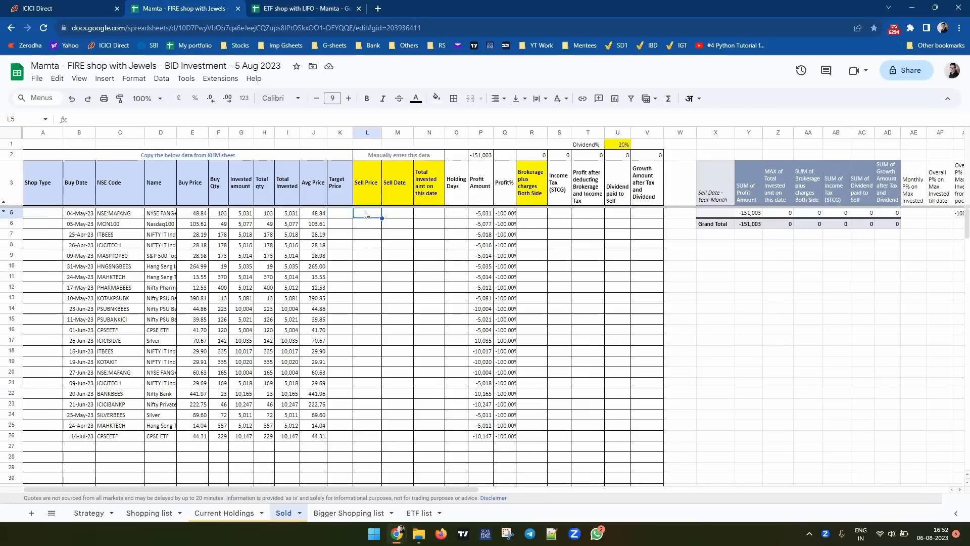
key("ctrl+v")
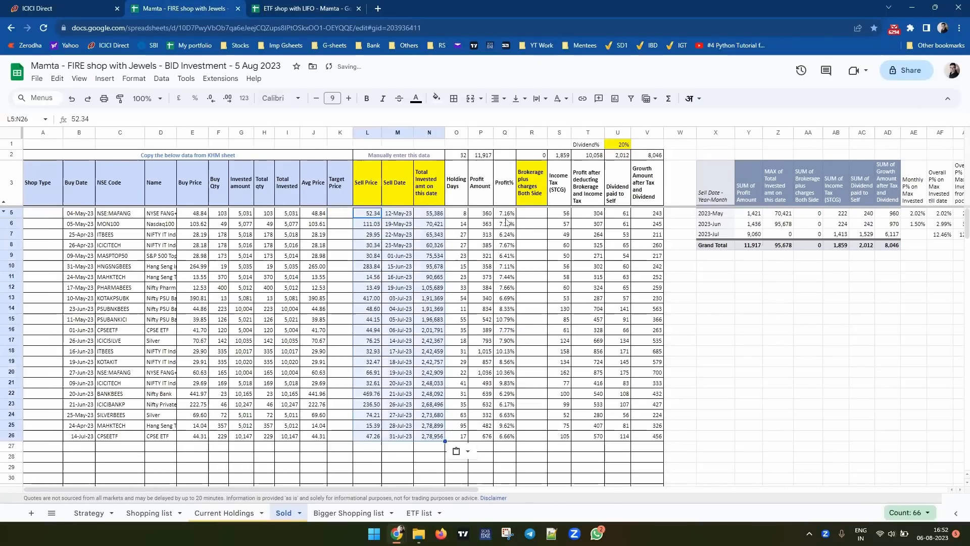
Step: Try a Dividend% of 0 in cell U1 of the Sold sheet and undo the change
left_click(534, 214)
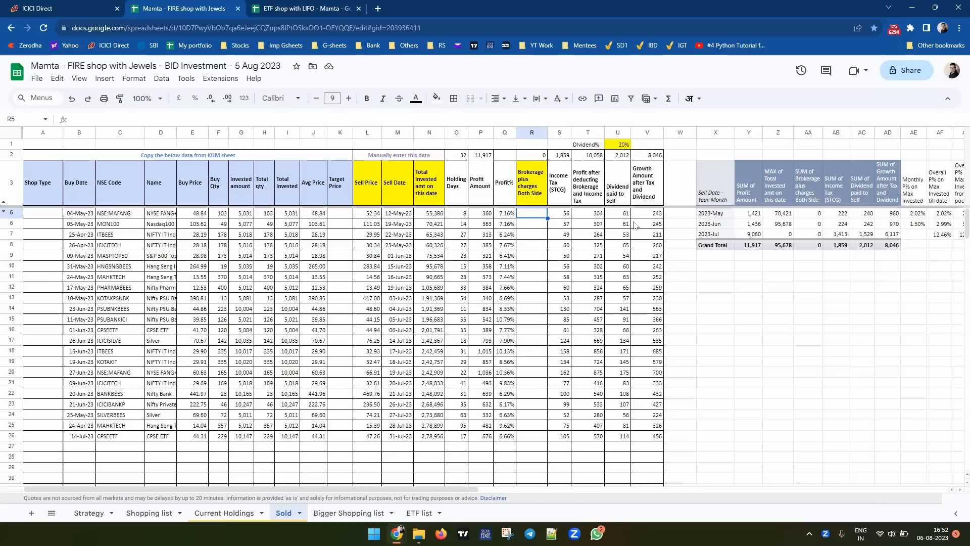
left_click(620, 144)
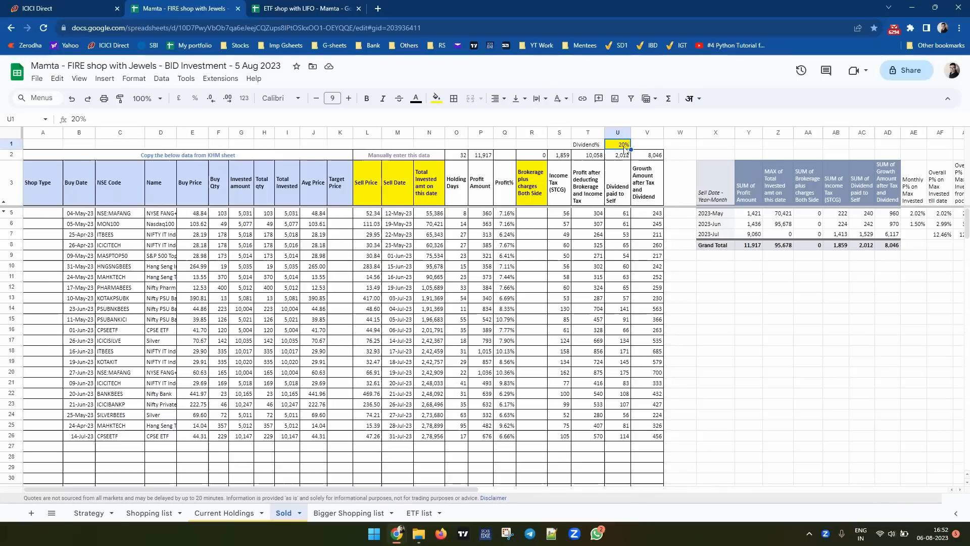
type("0")
key("Return")
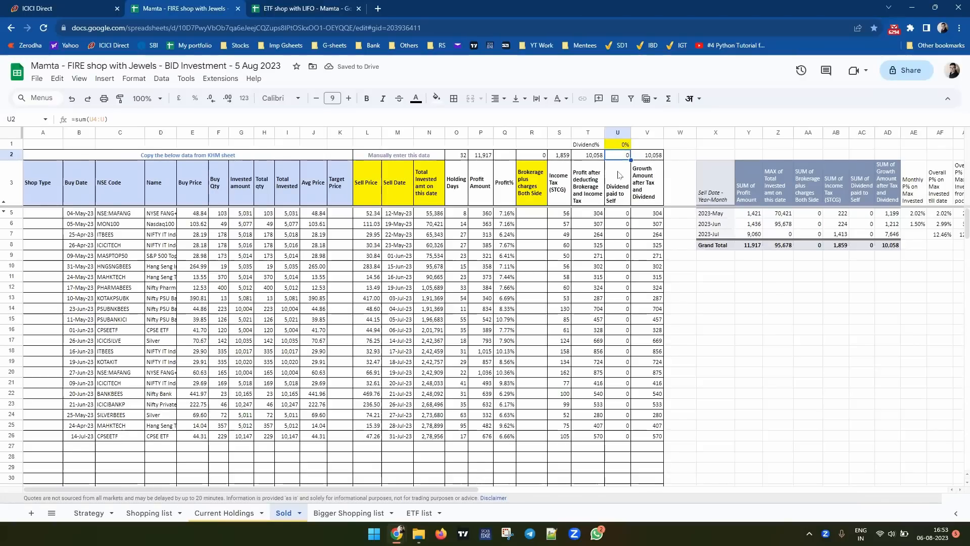
key("ctrl+z")
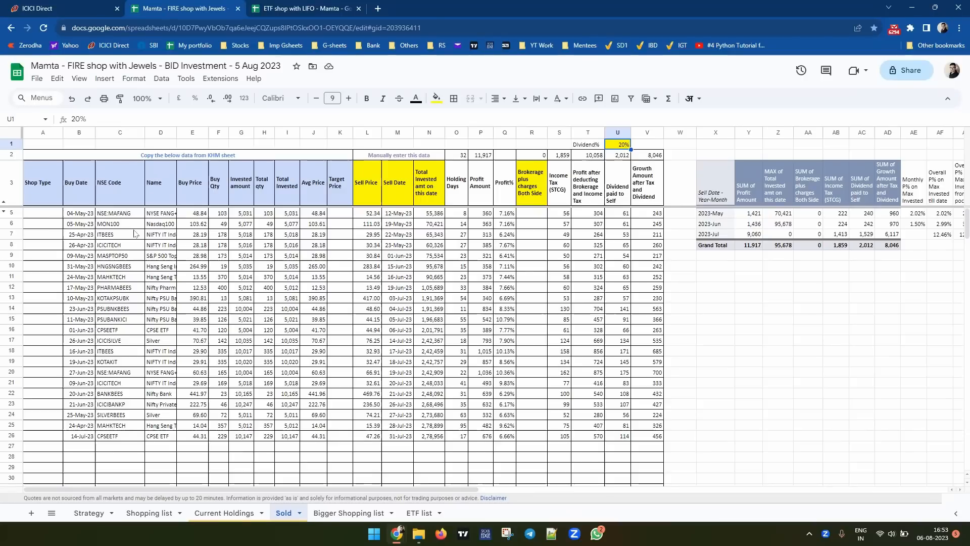
Step: Open the Current Holdings sheet and examine the HNGSNGBEES row from the empty BID amount back to the Invested amount
left_click(215, 514)
left_click(146, 329)
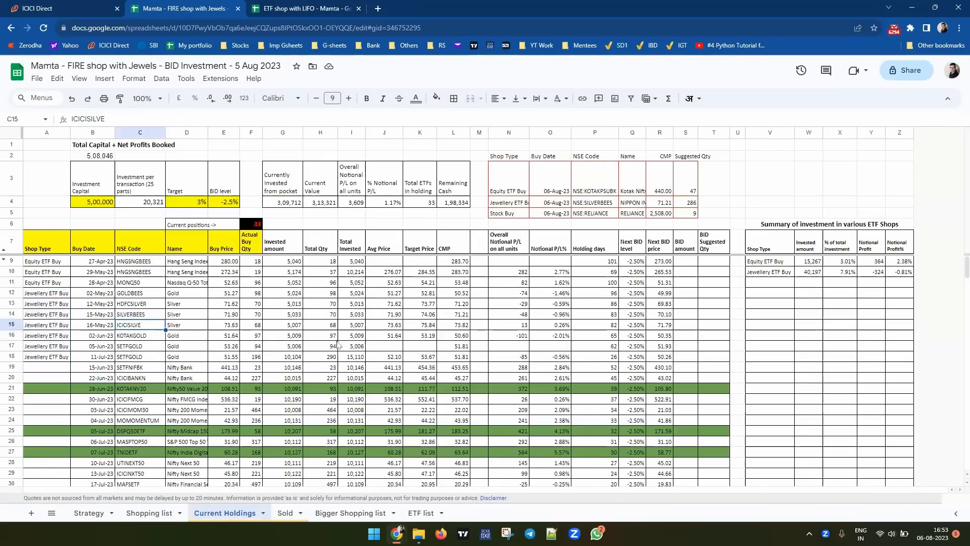
left_click(690, 263)
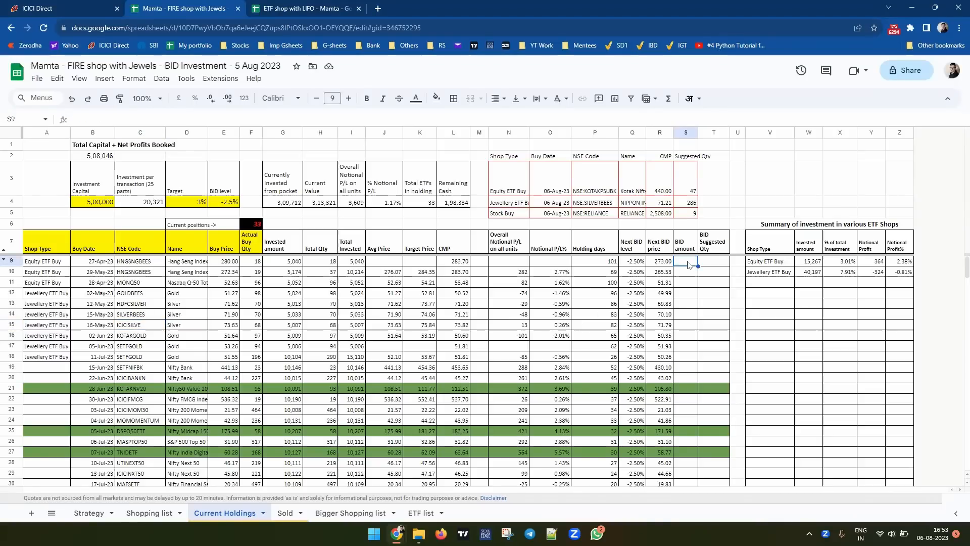
key("Left")
key("Left")
key("Left")
key("Left")
key("Left")
key("Left")
key("Left")
key("Left")
key("Left")
key("Left")
key("Left")
key("Left")
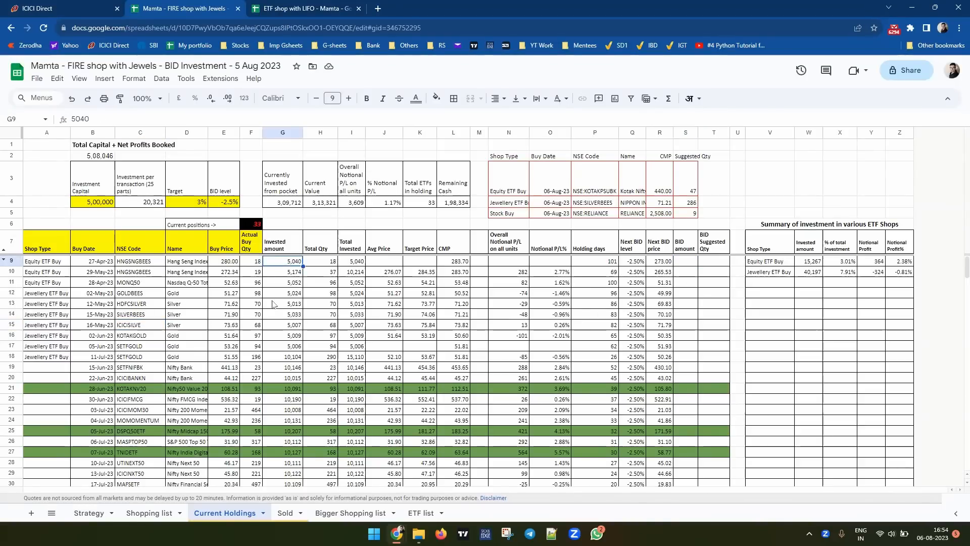
Step: Copy the three suggested buys in N3:S5 of Current Holdings and paste them below the last holding, starting at A44
scroll(286, 425, "down", 5)
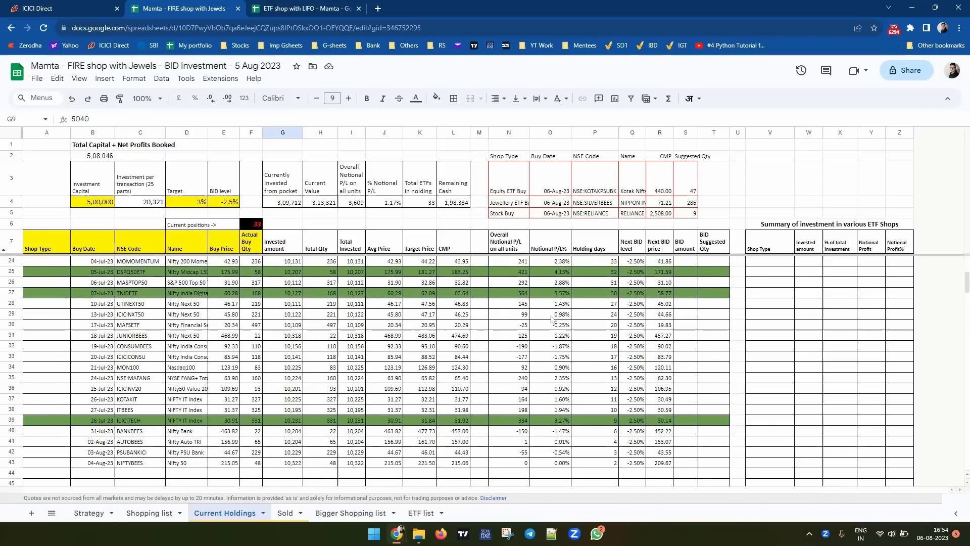
left_click_drag(494, 188, 693, 213)
key("ctrl+c")
scroll(469, 295, "down", 2)
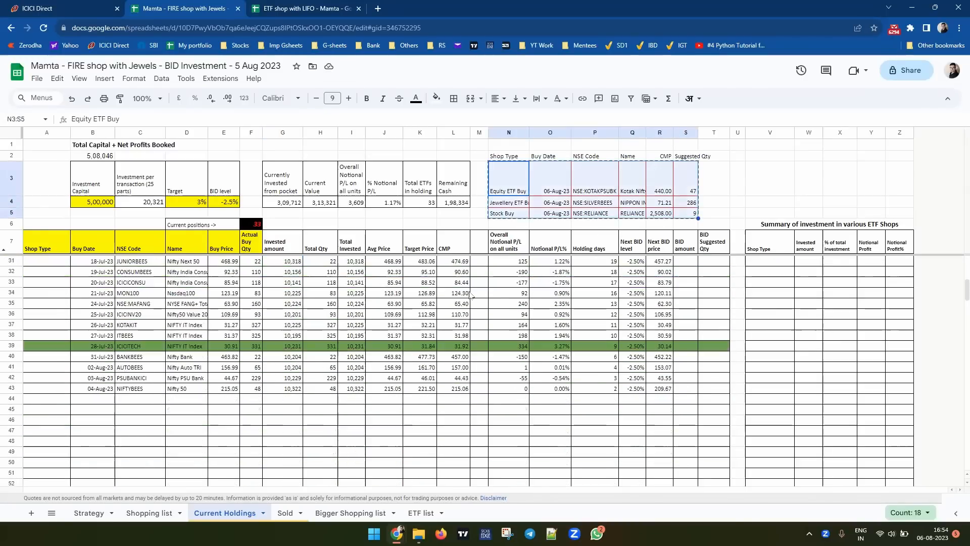
left_click(54, 403)
key("ctrl+v")
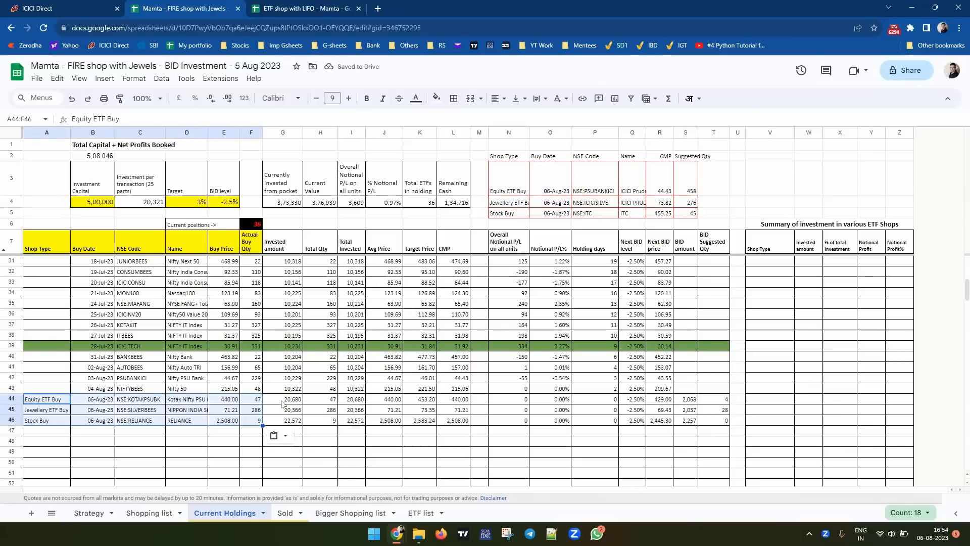
left_click(282, 403)
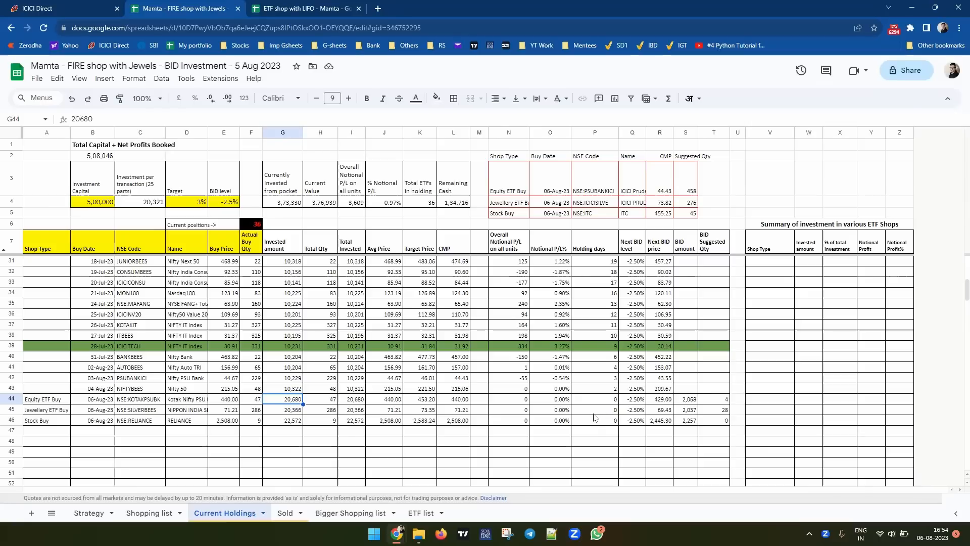
Step: Insert a blank row above row 45 and paste a second NSE:KOTAKPSUBK Equity ETF Buy entry into it
right_click(11, 410)
left_click(51, 225)
key("ctrl+v")
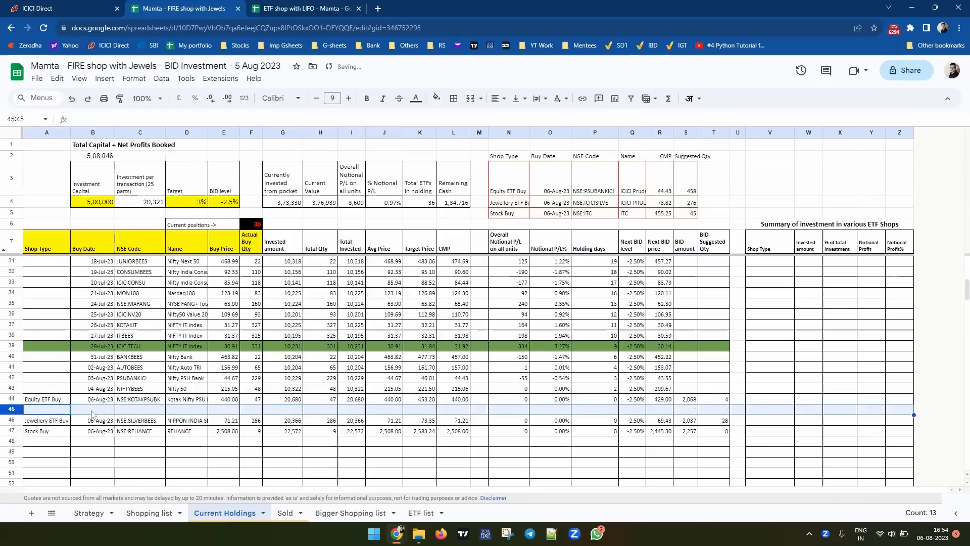
Step: Set the Actual Buy Qty of the new KOTAKPSUBK entry in F45 to 4 and check the BID amounts in rows 44 and 45
left_click(95, 412)
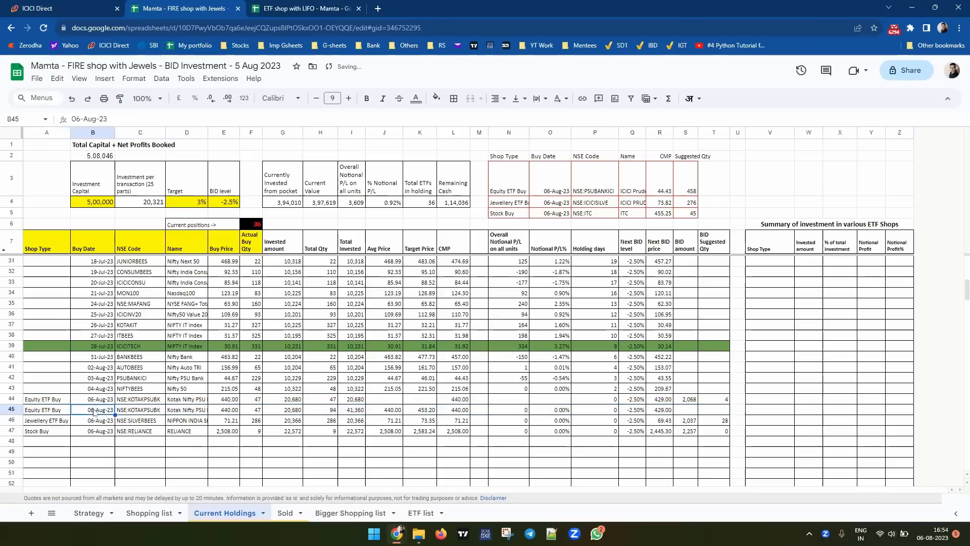
key("Right")
key("Right")
key("Right")
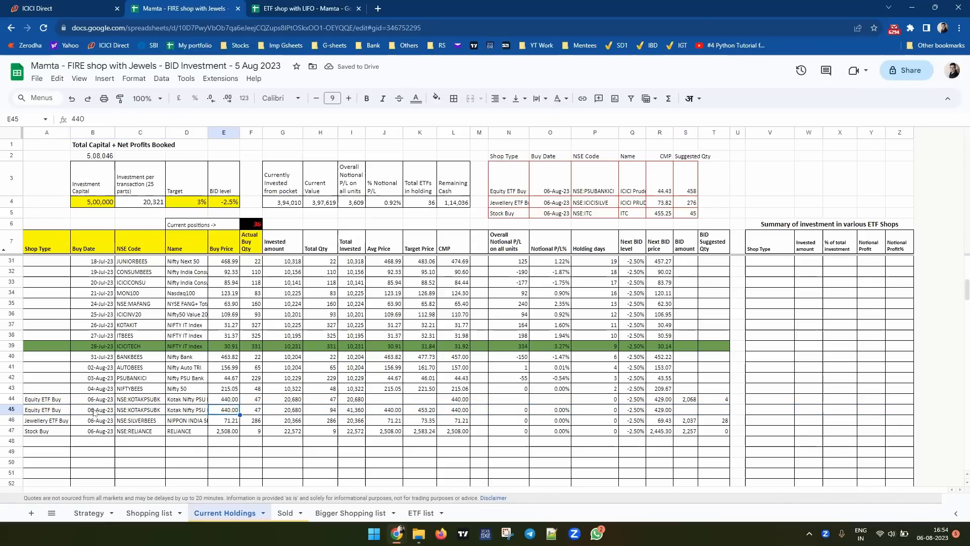
key("Right")
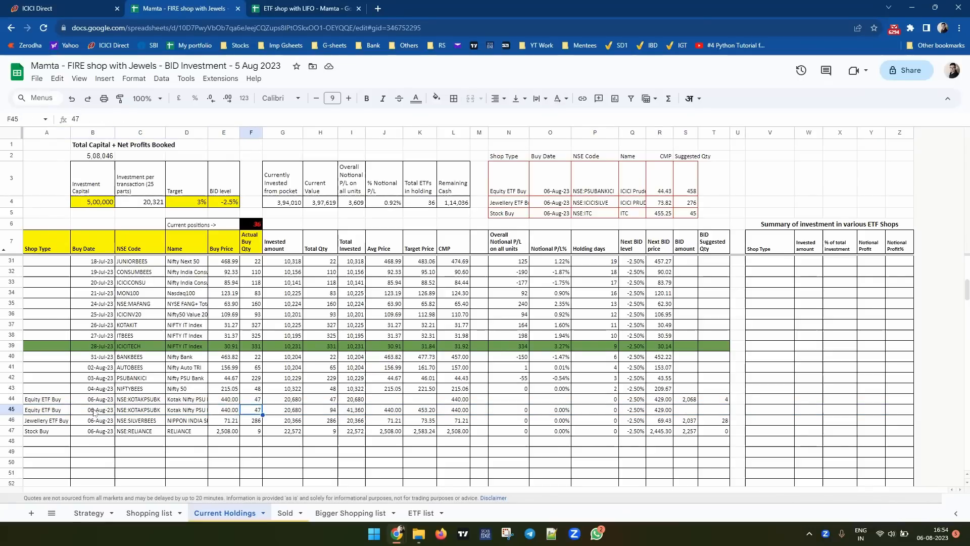
type("4")
key("Tab")
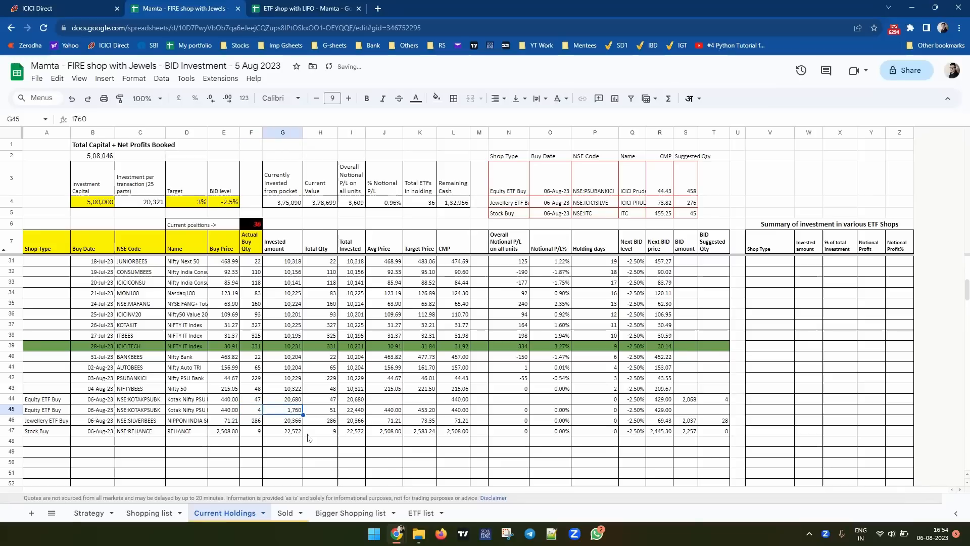
left_click(723, 400)
left_click(689, 400)
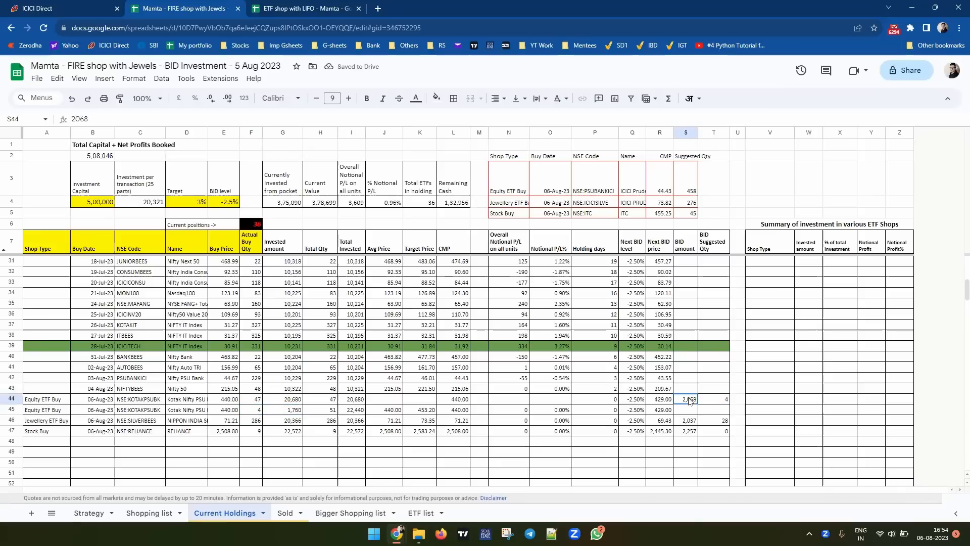
left_click(687, 409)
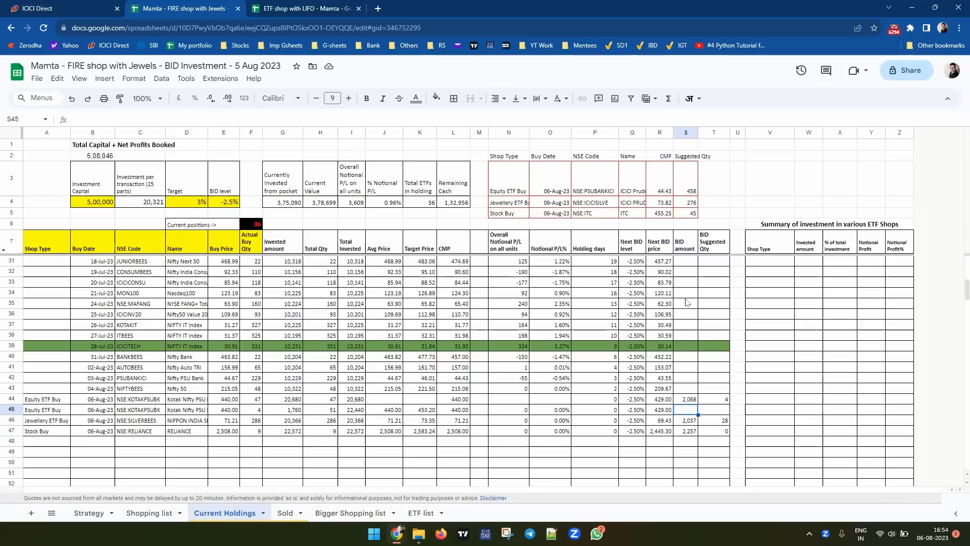
Step: Try a manual BID amount of 1000 in S10 for HNGSNGBEES and check the BID amounts of the newly pasted rows
scroll(690, 328, "up", 5)
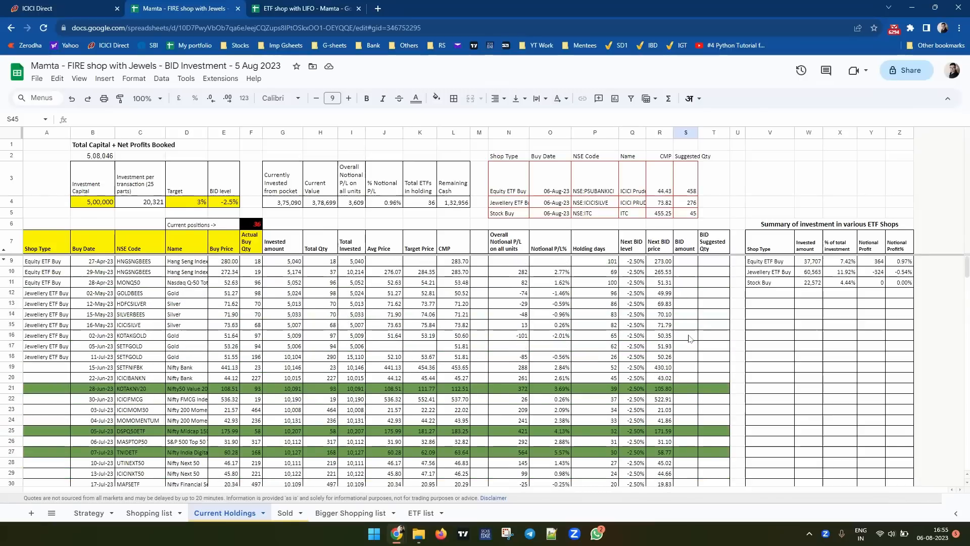
left_click(179, 275)
left_click(349, 273)
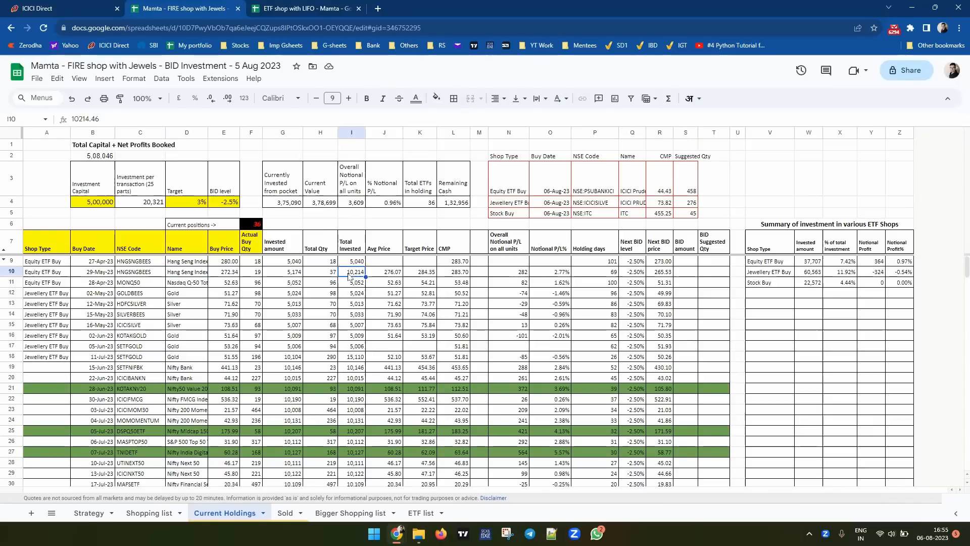
left_click(685, 273)
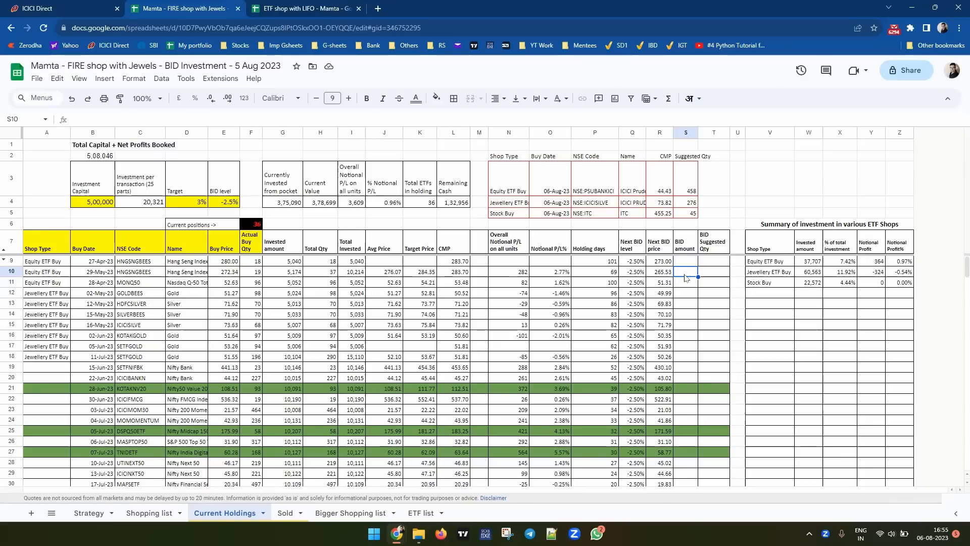
type("1")
type("000")
key("Return")
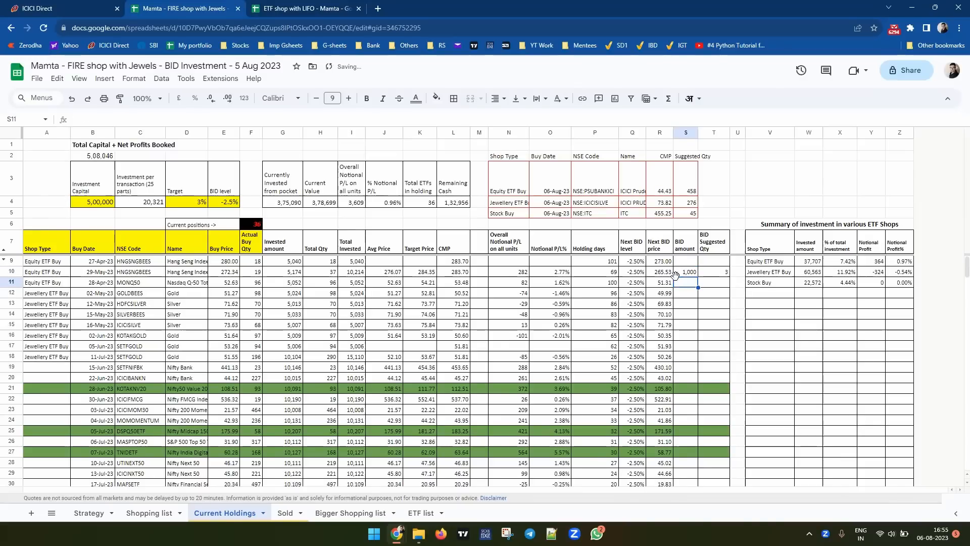
scroll(679, 342, "down", 7)
scroll(680, 342, "up", 2)
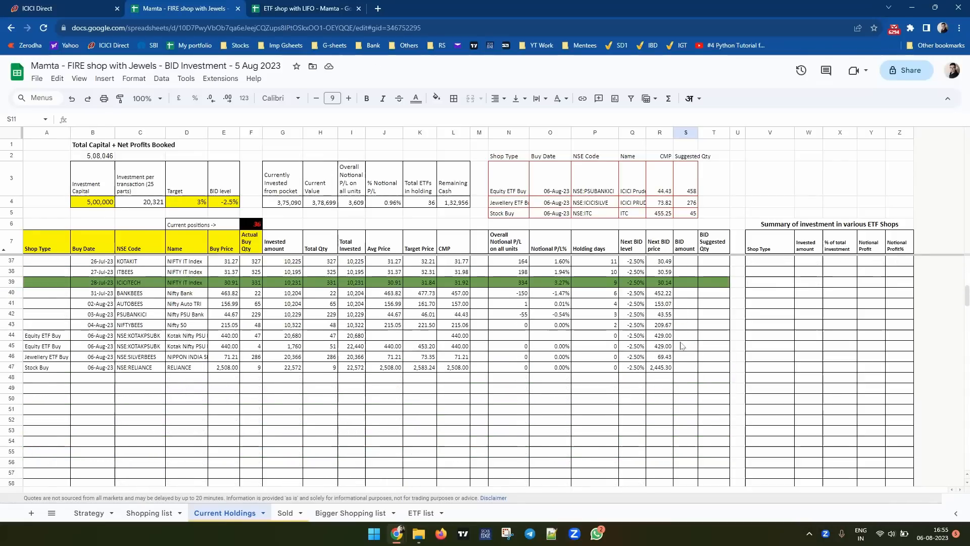
scroll(681, 346, "up", 6)
Step: Clear the manual BID amount from S10 and recheck the BID columns of the newest holdings
left_click(691, 273)
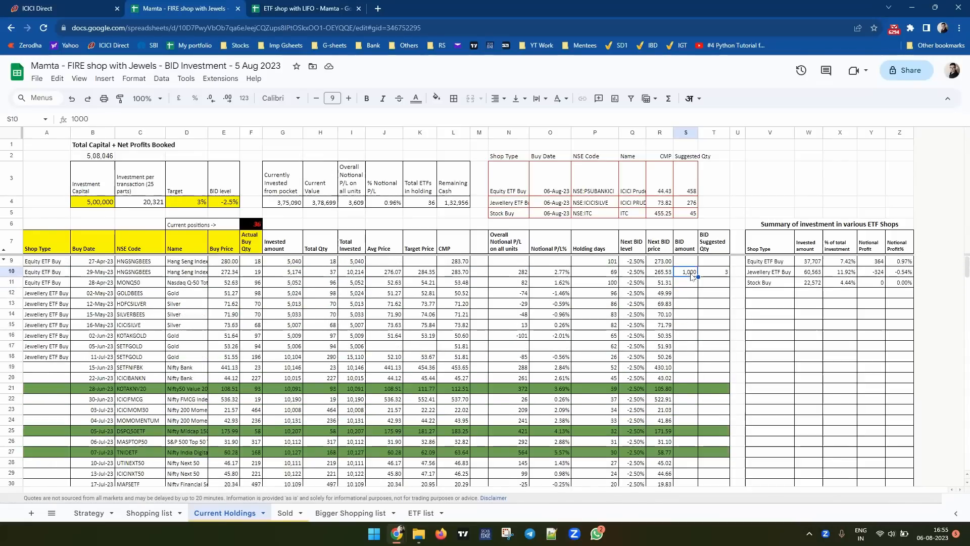
key("Delete")
scroll(690, 303, "down", 5)
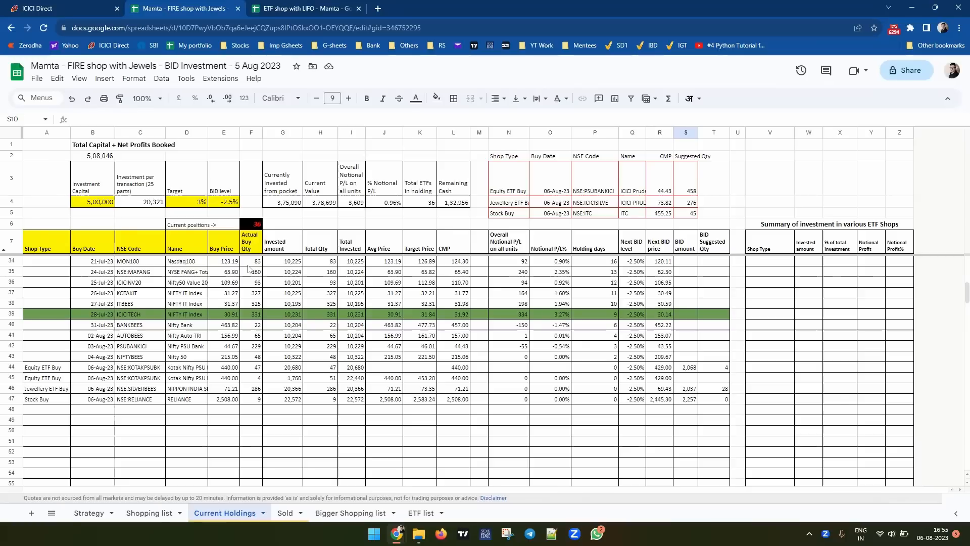
scroll(831, 314, "up", 5)
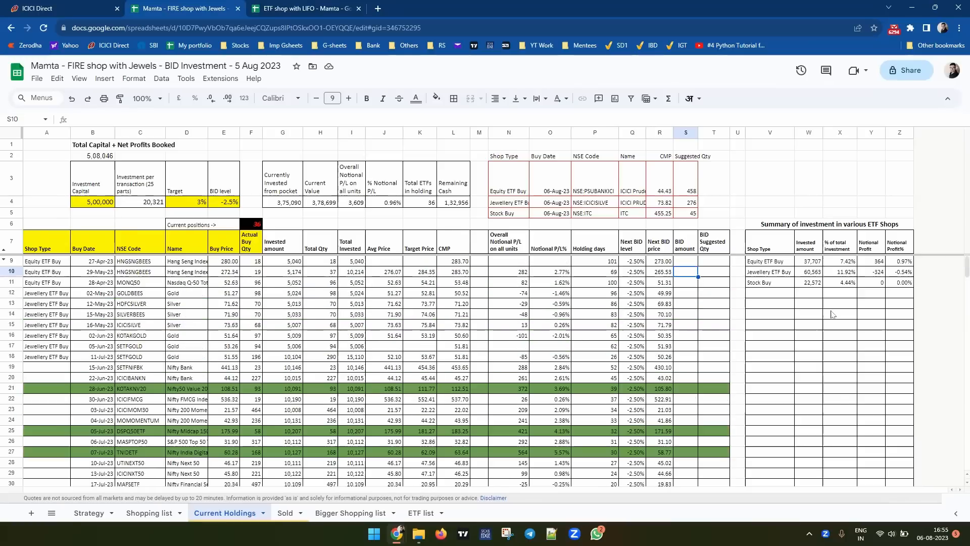
Step: Insert two columns, AA and AB, to the right of column Z in Current Holdings
left_click(892, 132)
right_click(892, 132)
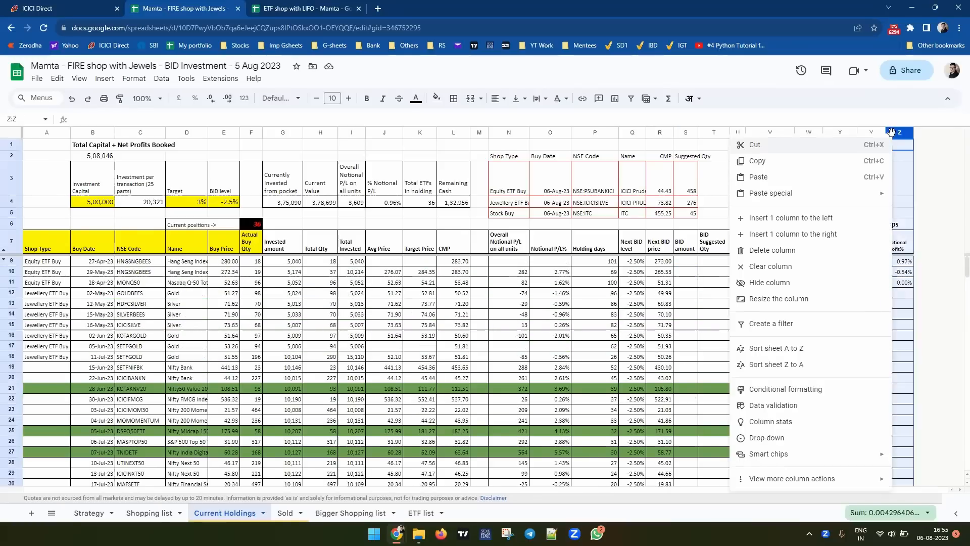
left_click(781, 234)
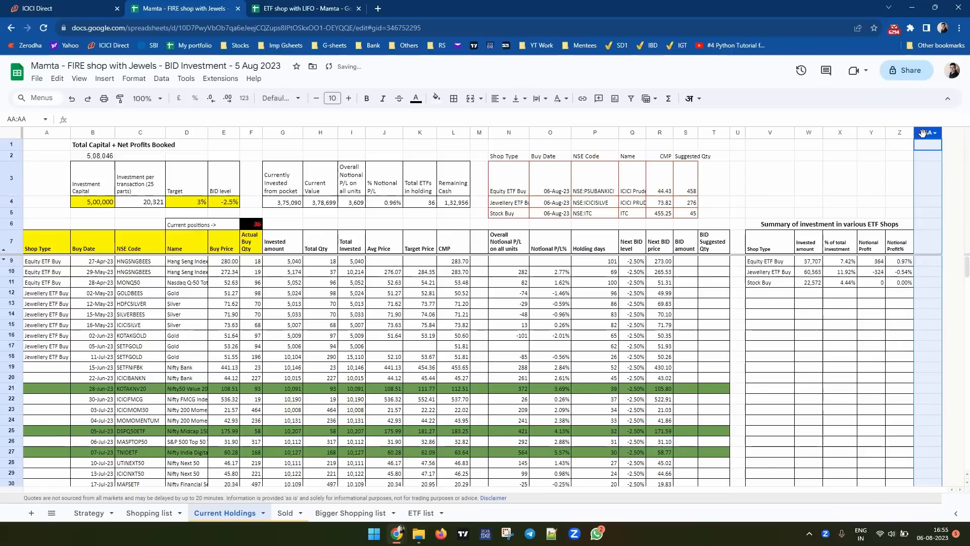
right_click(923, 133)
left_click(817, 235)
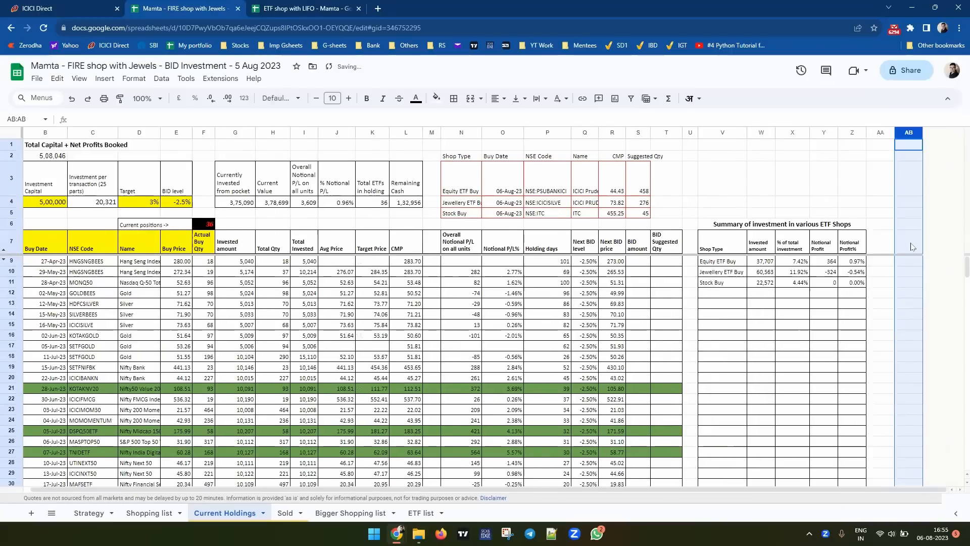
Step: Enter the header BID AMount in cell AB7 beside the ETF shop summary
left_click(911, 245)
type("BID AMount")
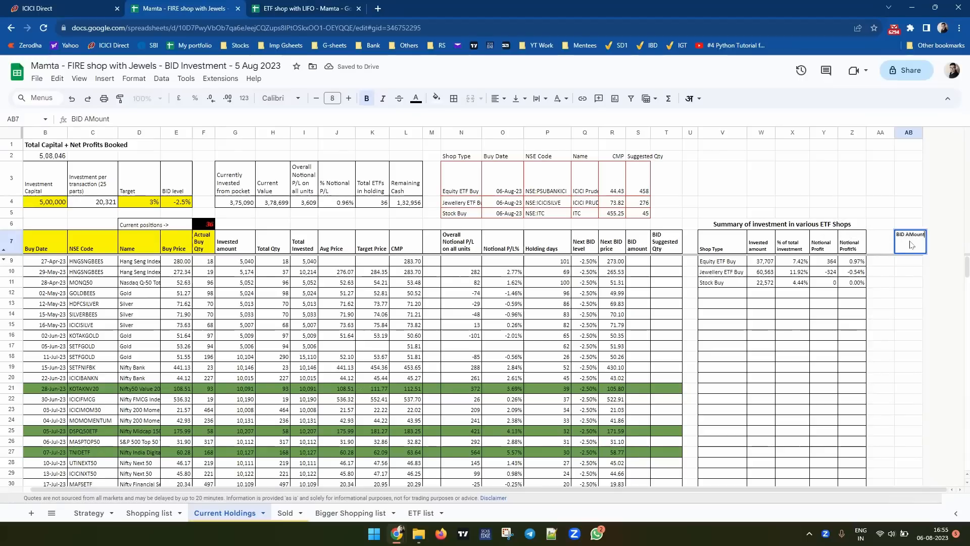
key("Return")
Step: Enter the formula =I10/10 in AB9 to take one tenth of Total Invested, and change the cell's number format
type("=")
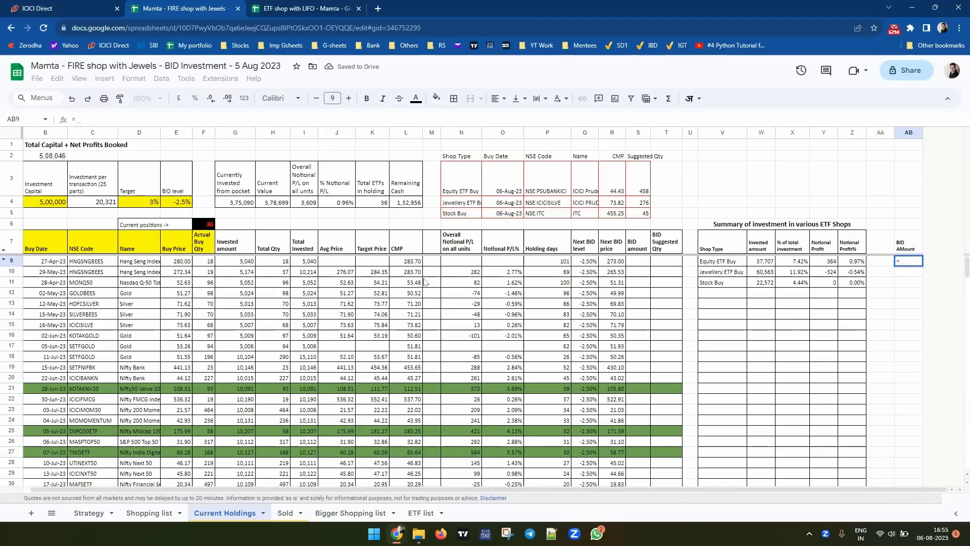
left_click(309, 272)
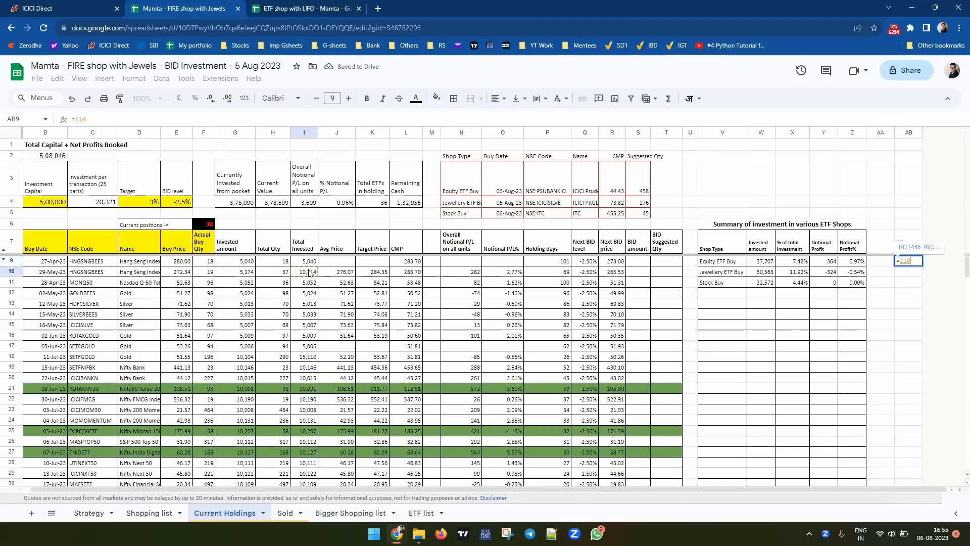
type("/10")
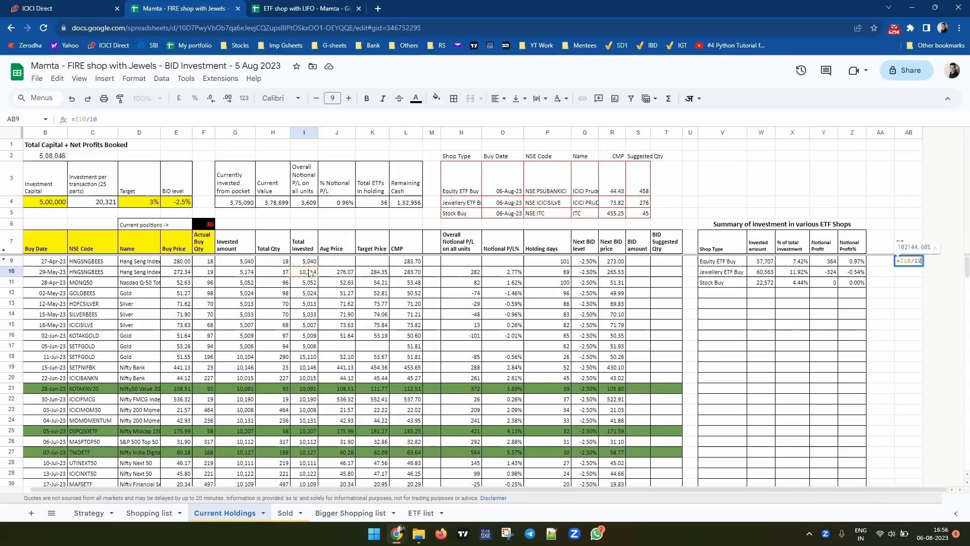
key("Return")
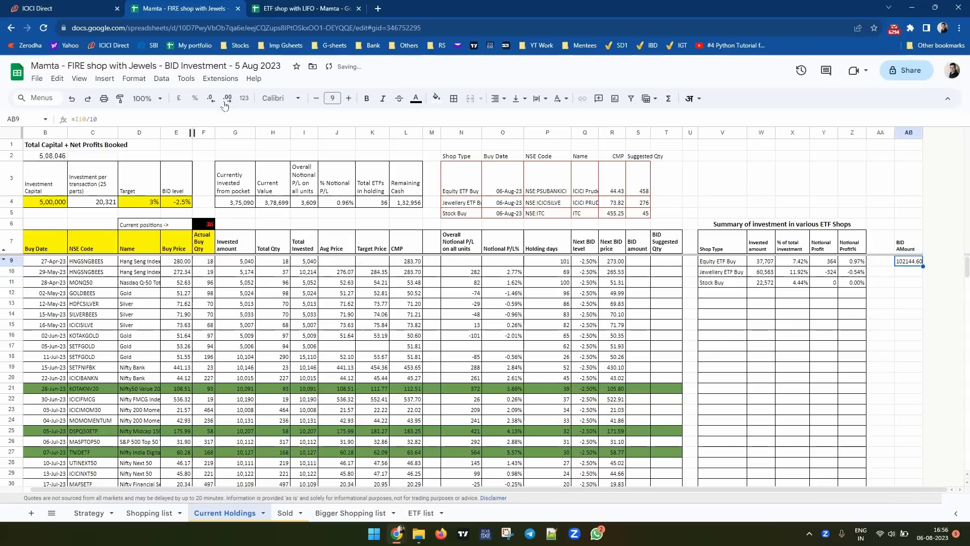
left_click(244, 98)
left_click(283, 377)
Step: Review the current positions cell F6 and the Avg Price of the second KOTAKPSUBK entry in J45
left_click(204, 224)
scroll(271, 294, "down", 10)
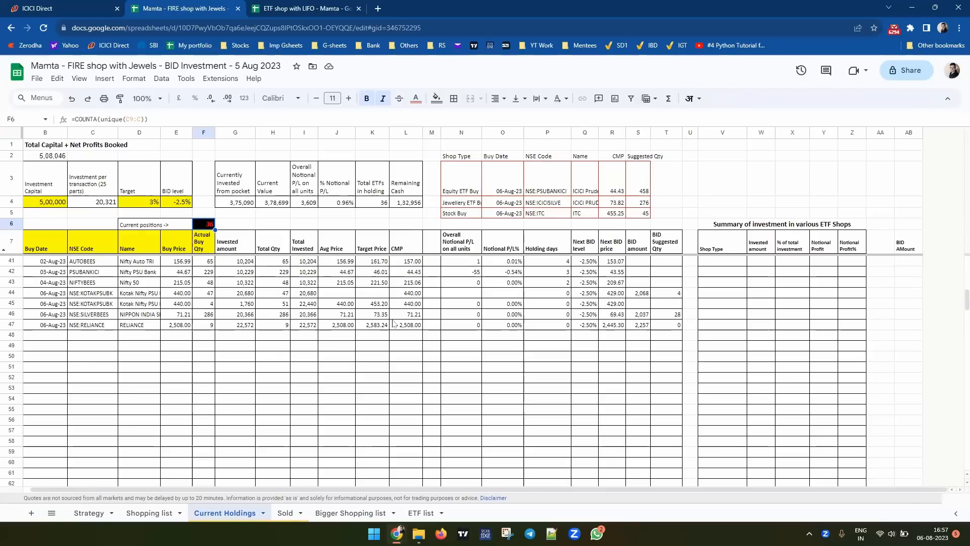
left_click(335, 304)
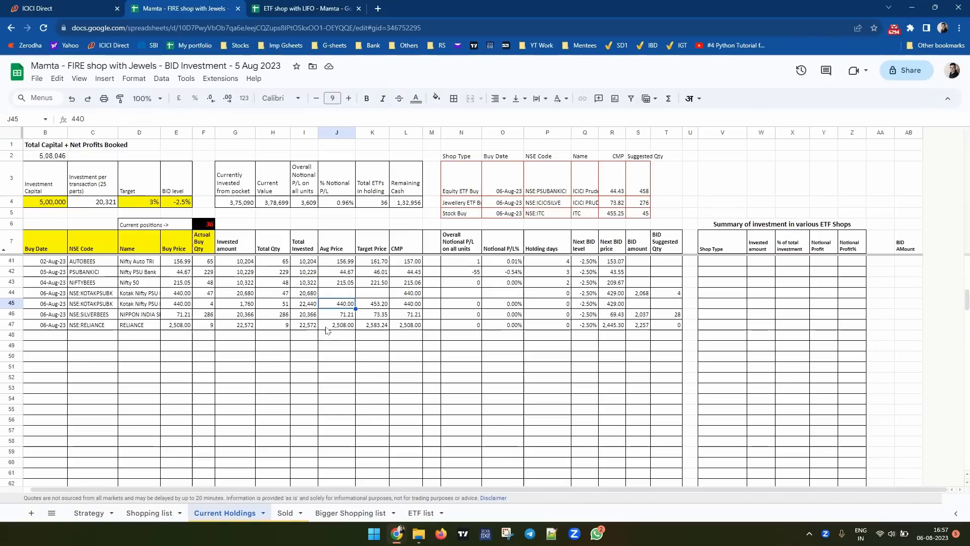